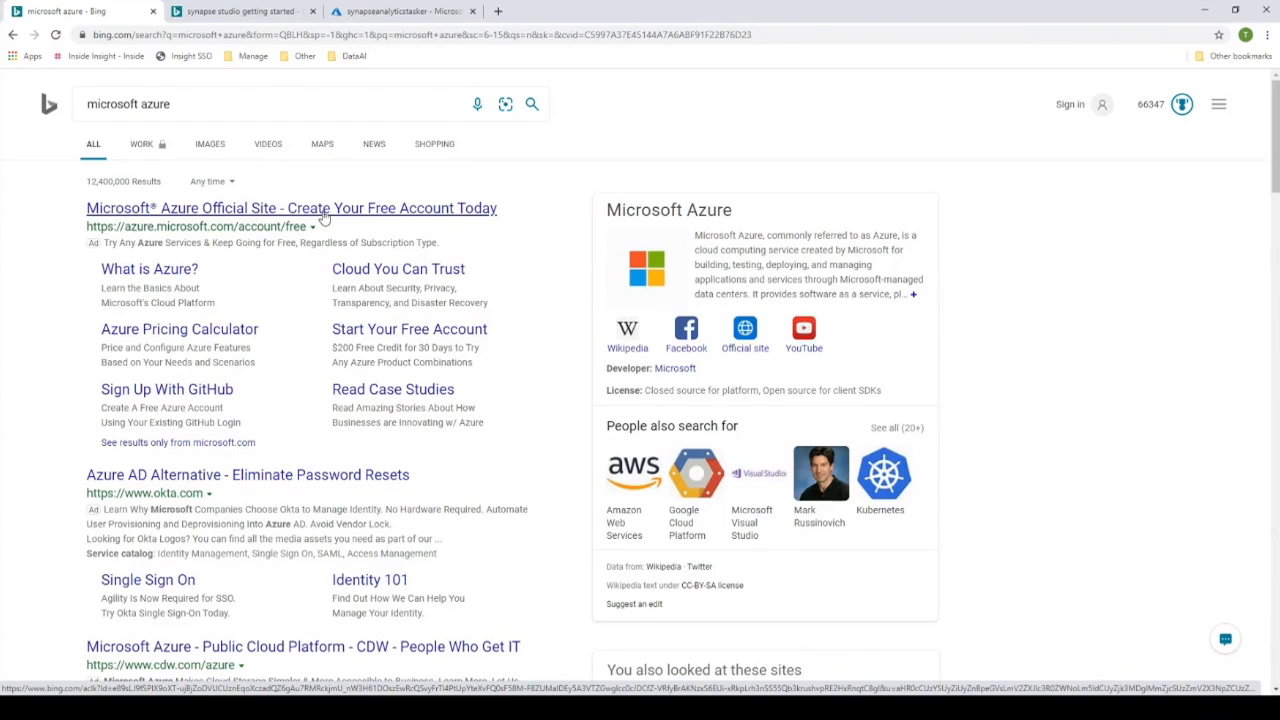
- View the Synapse Studio getting started search results, dismiss the Bing extension offer, and switch to the Synapse workspace in the Azure portal
click(225, 15)
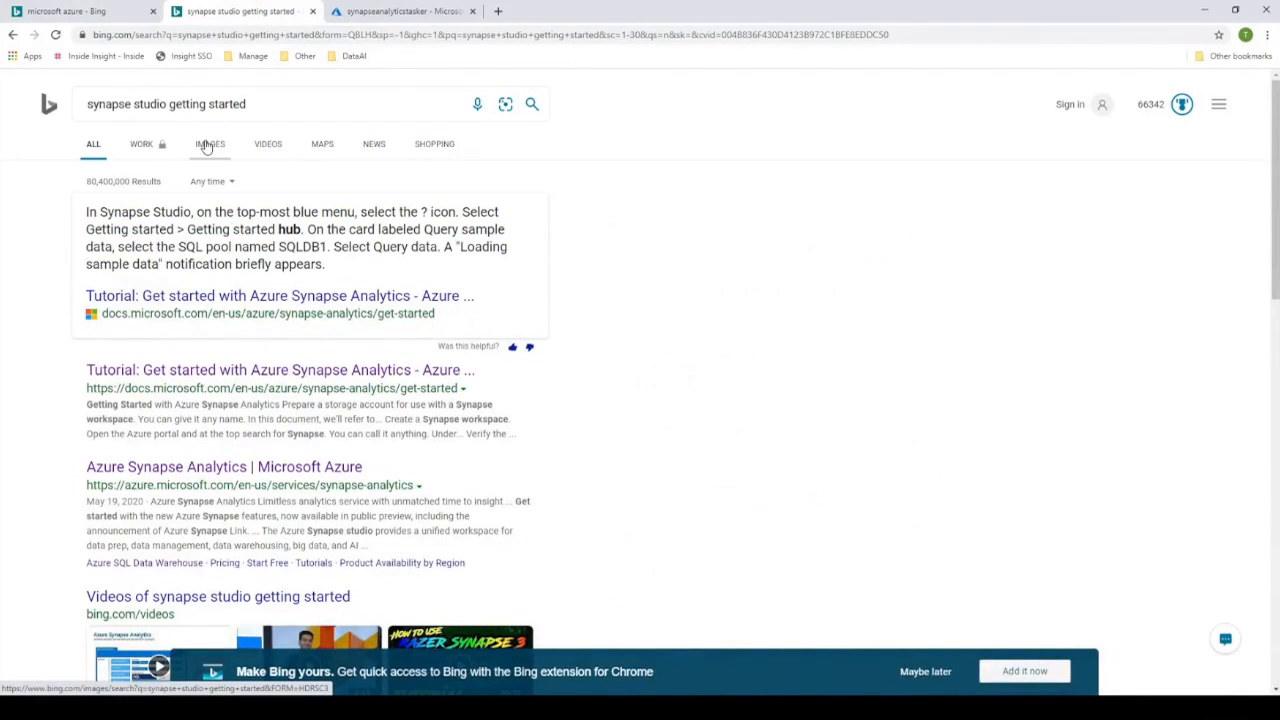
click(934, 674)
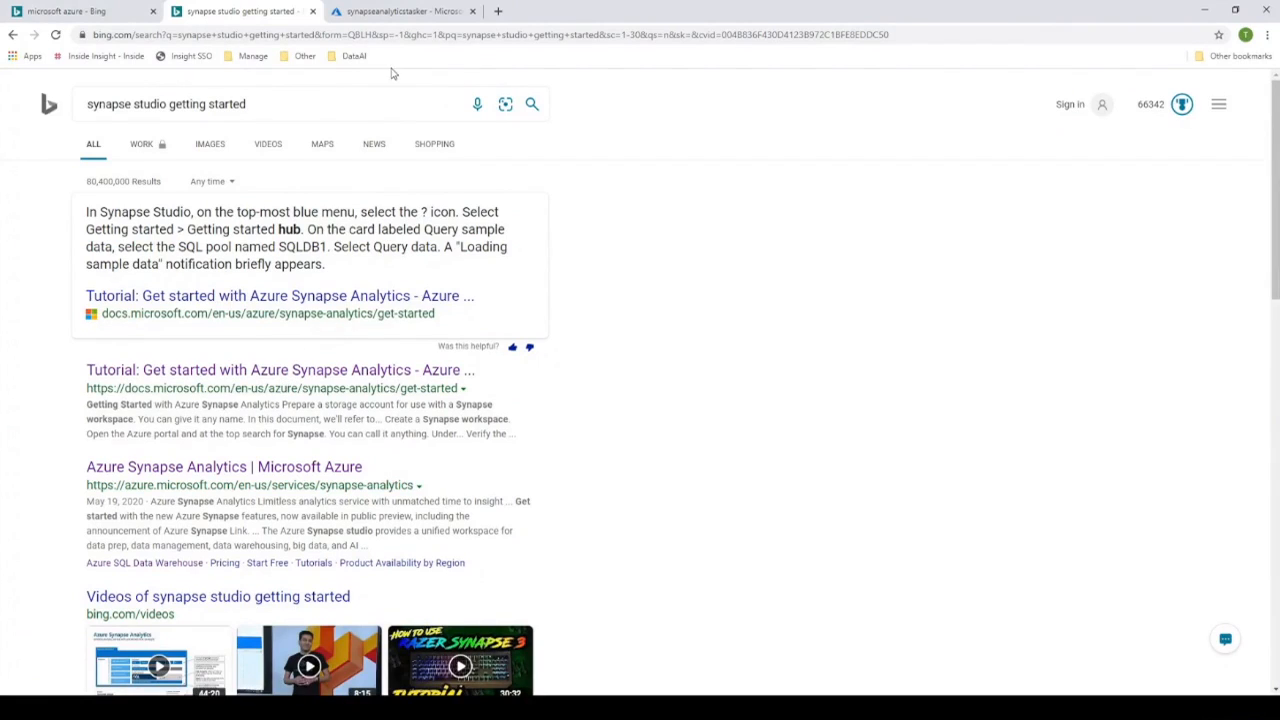
click(403, 16)
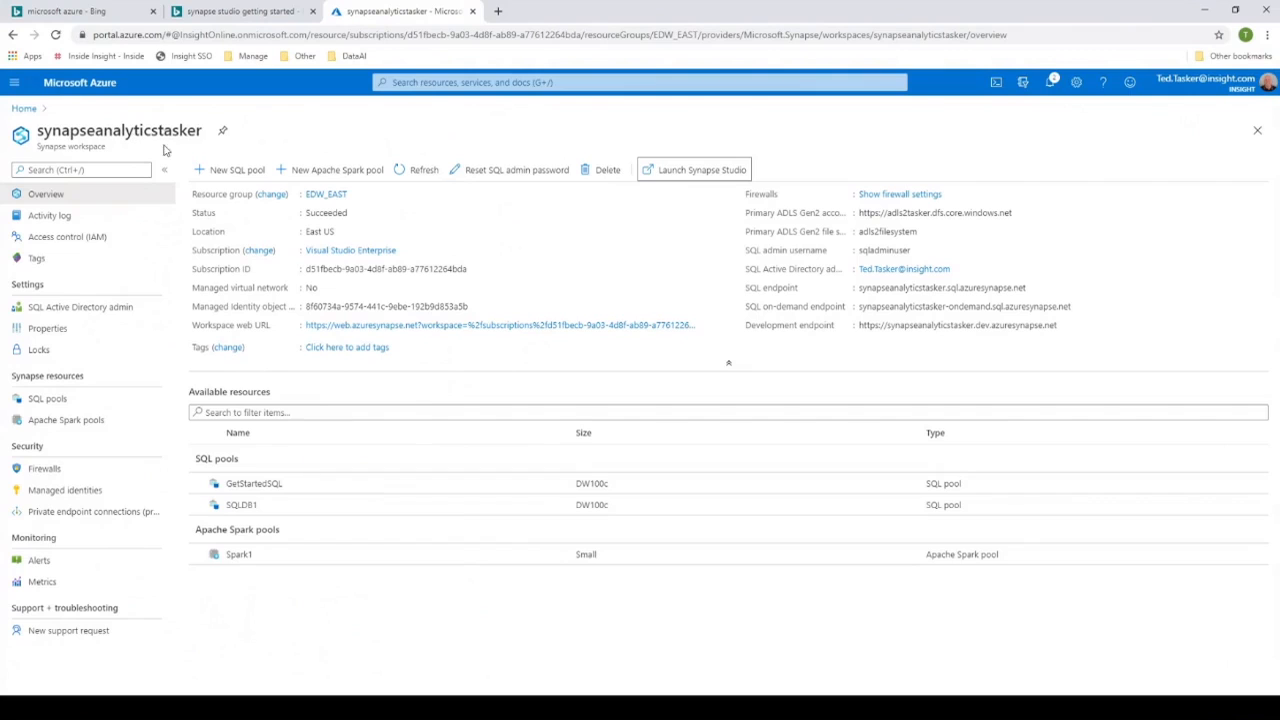
- Start creating a resource and search the Azure Marketplace for "syna", without choosing an offering
click(14, 82)
click(44, 108)
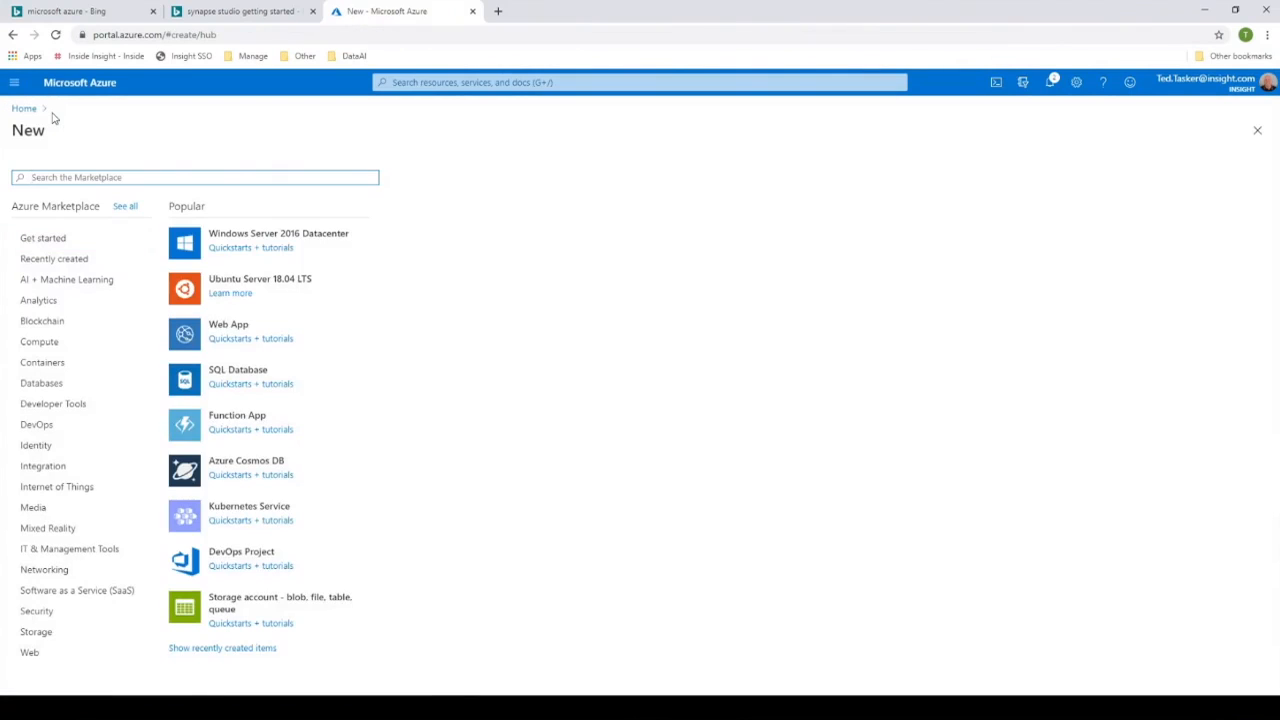
text(syna)
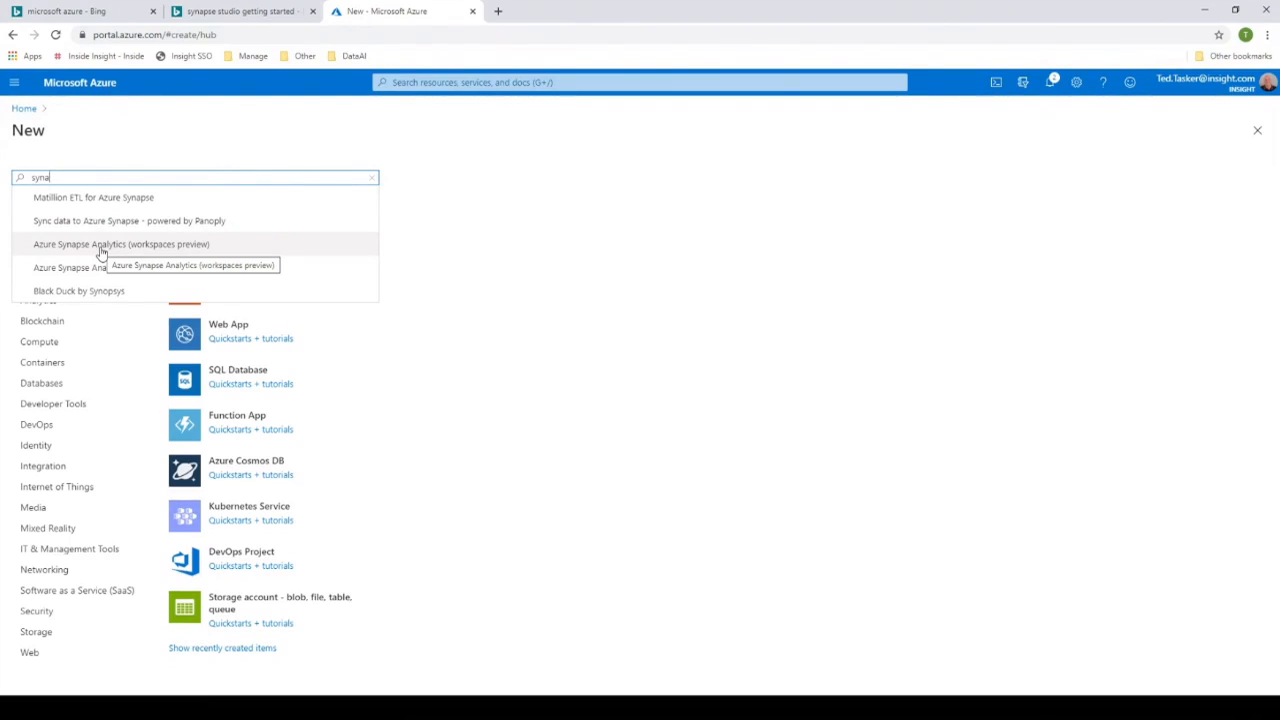
click(268, 142)
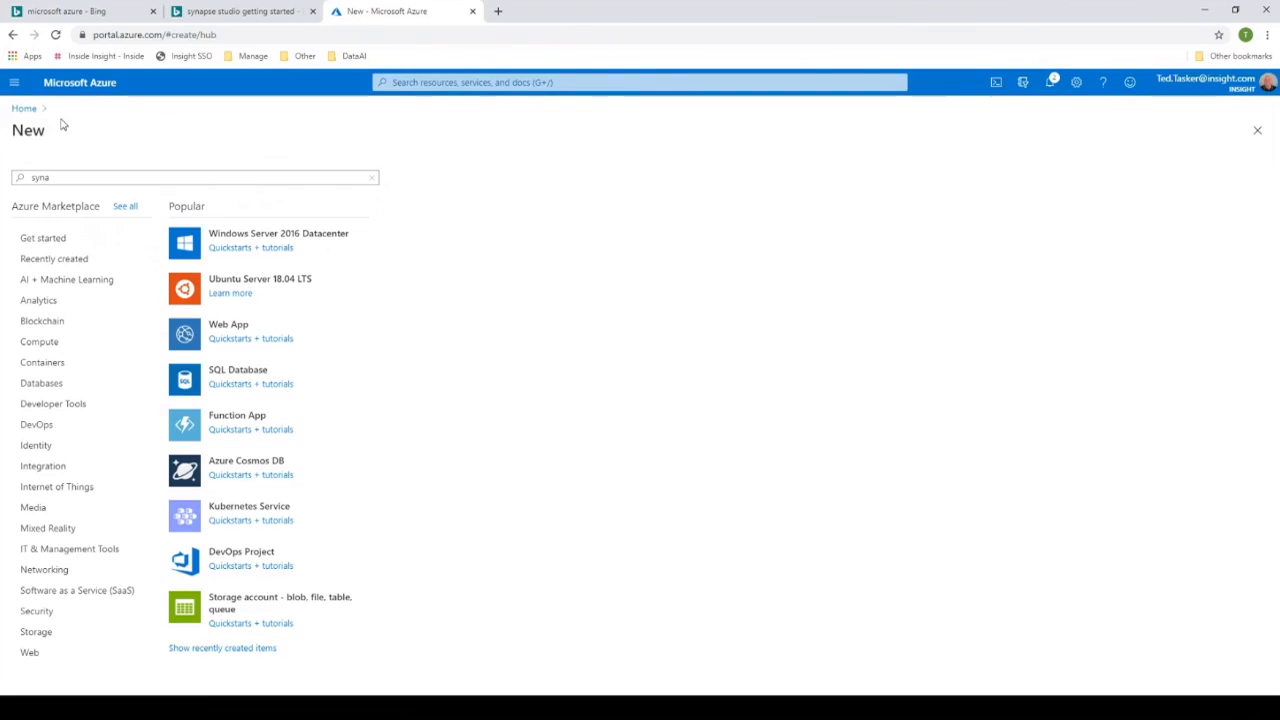
- Return to the portal's home page, reopen the existing Synapse workspace, and launch Synapse Studio from it
click(16, 112)
click(355, 289)
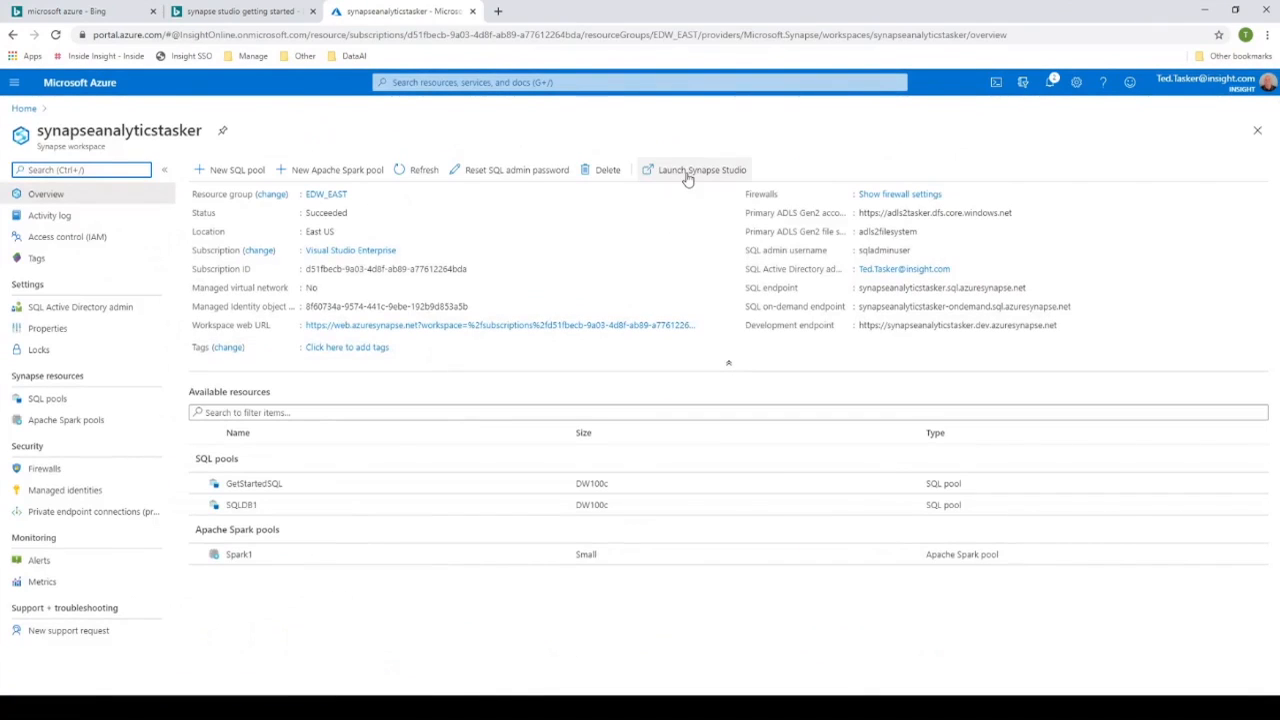
click(688, 177)
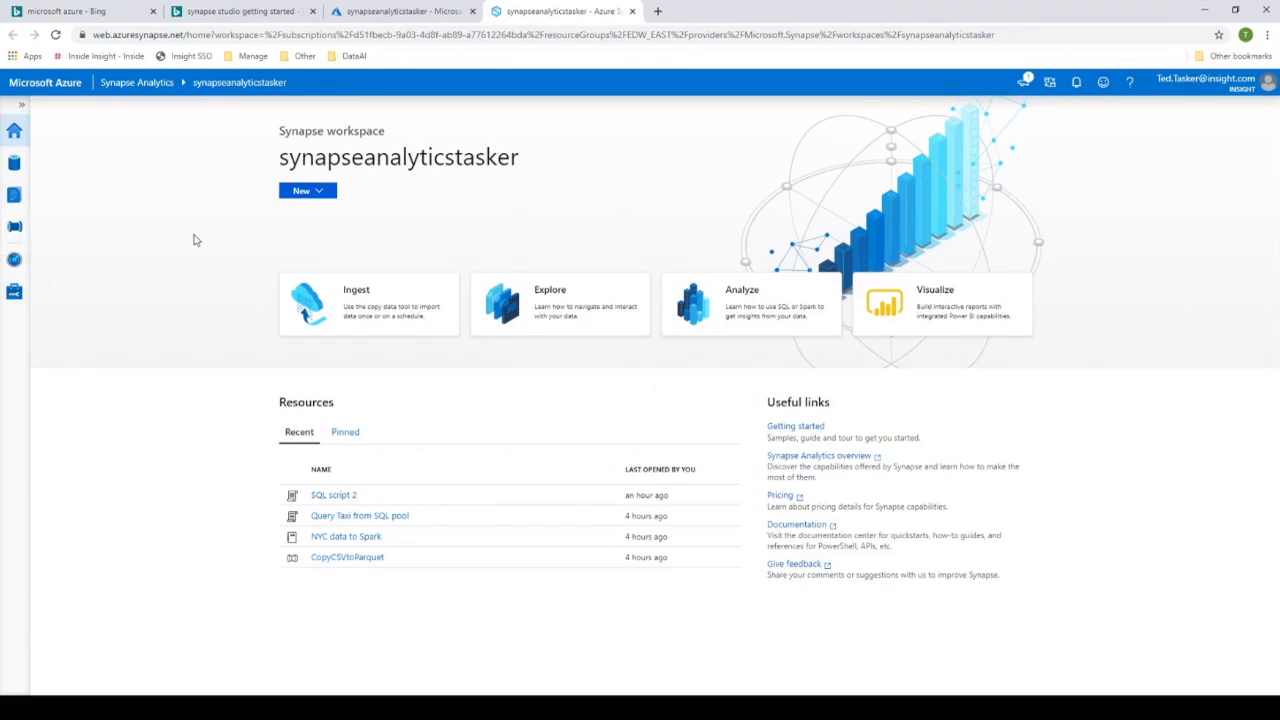
- Open the Getting started hub, check the SQL pool choice for querying sample data, and close the hub
click(1128, 88)
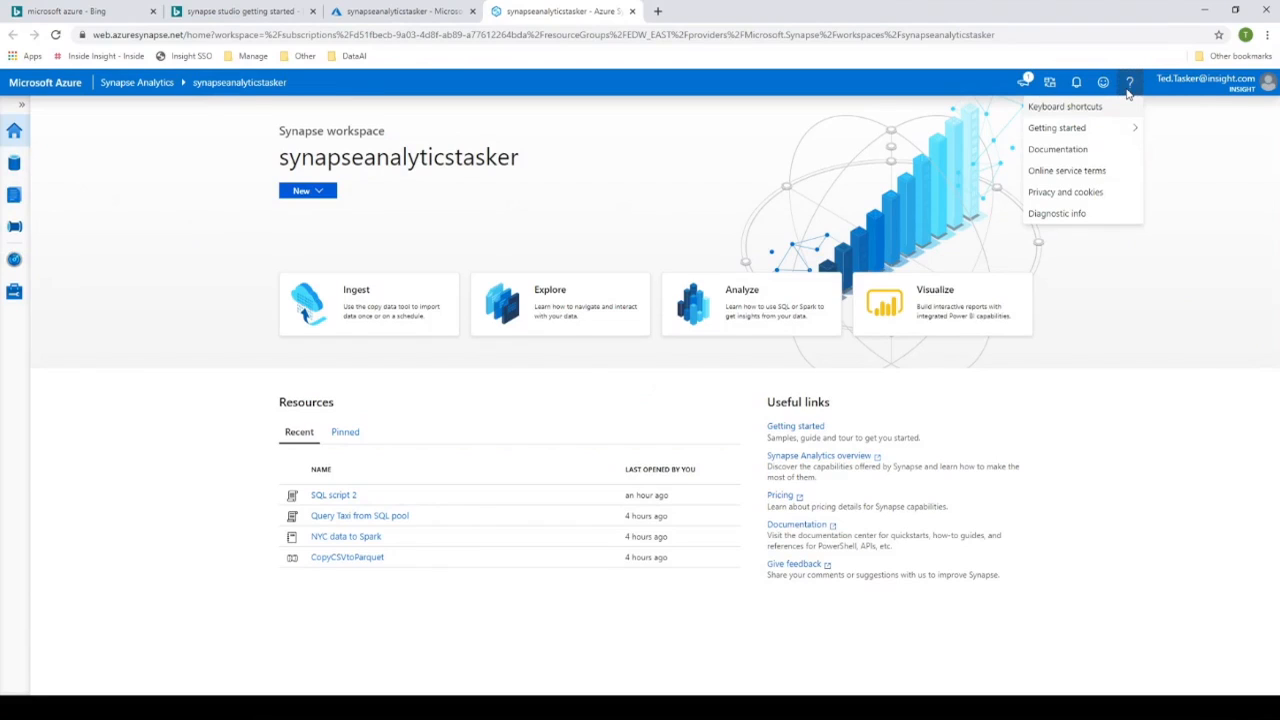
mouse_move(1100, 135)
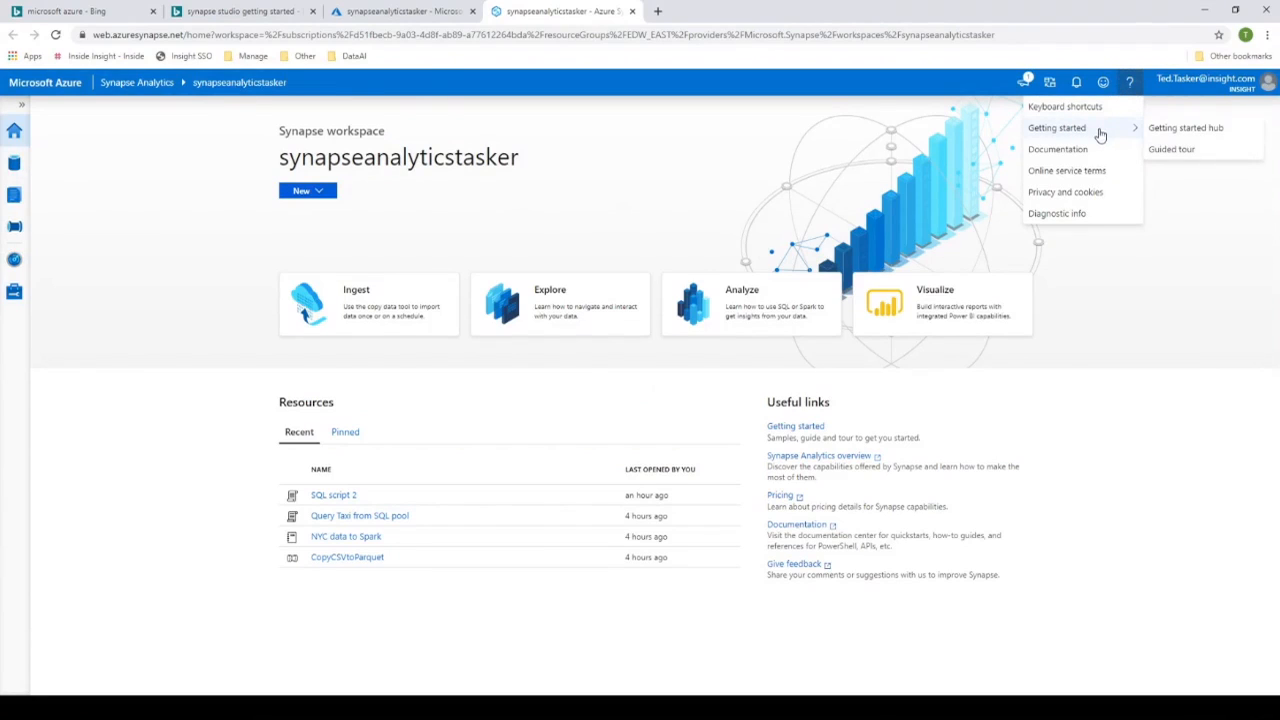
click(1175, 137)
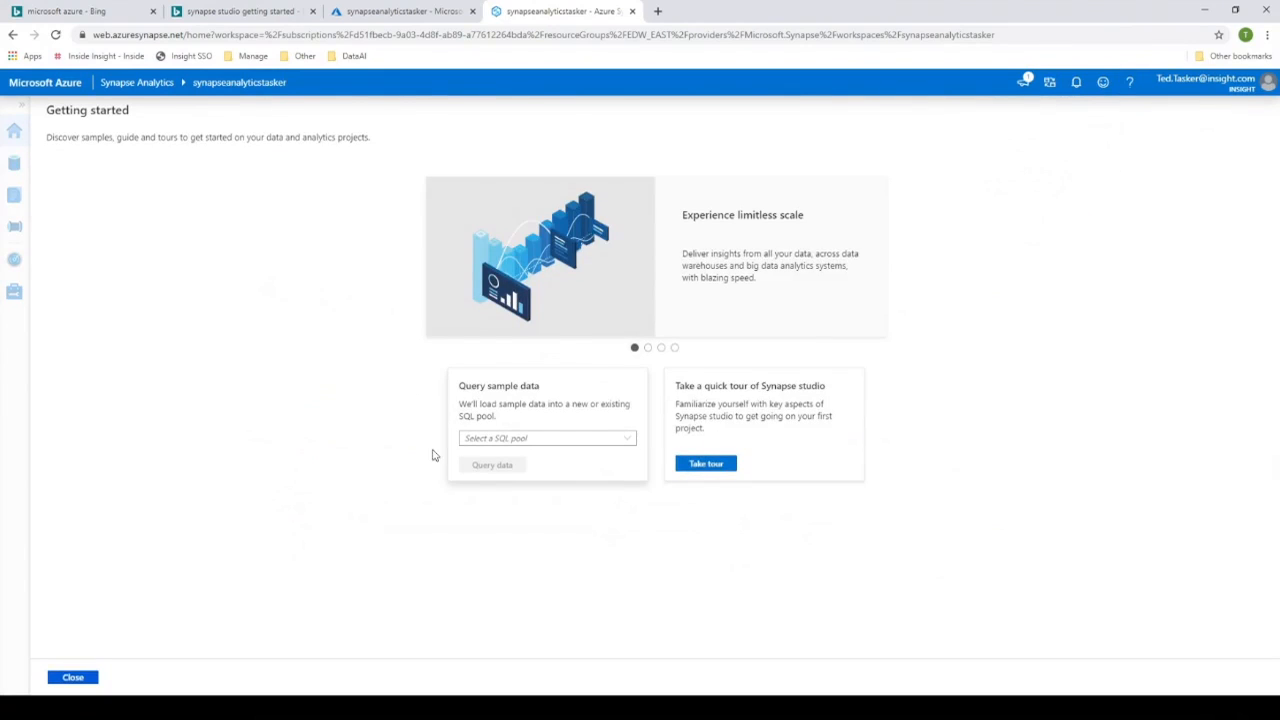
click(634, 441)
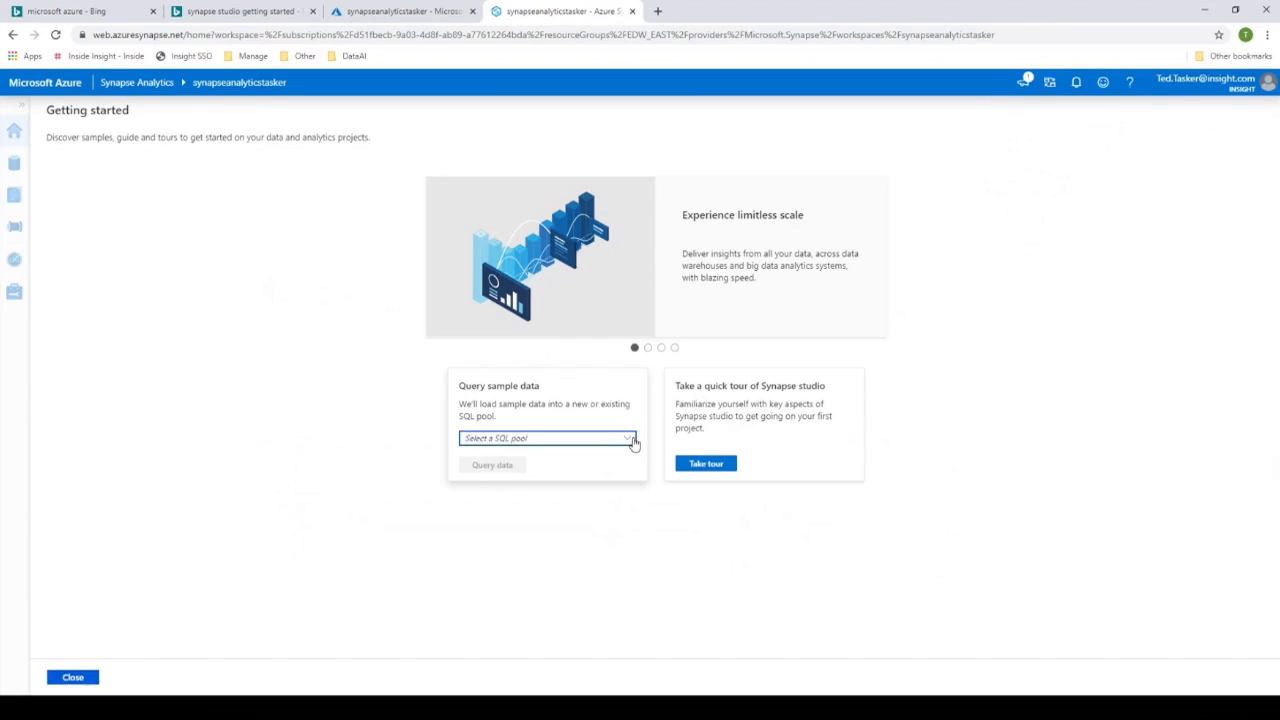
click(603, 381)
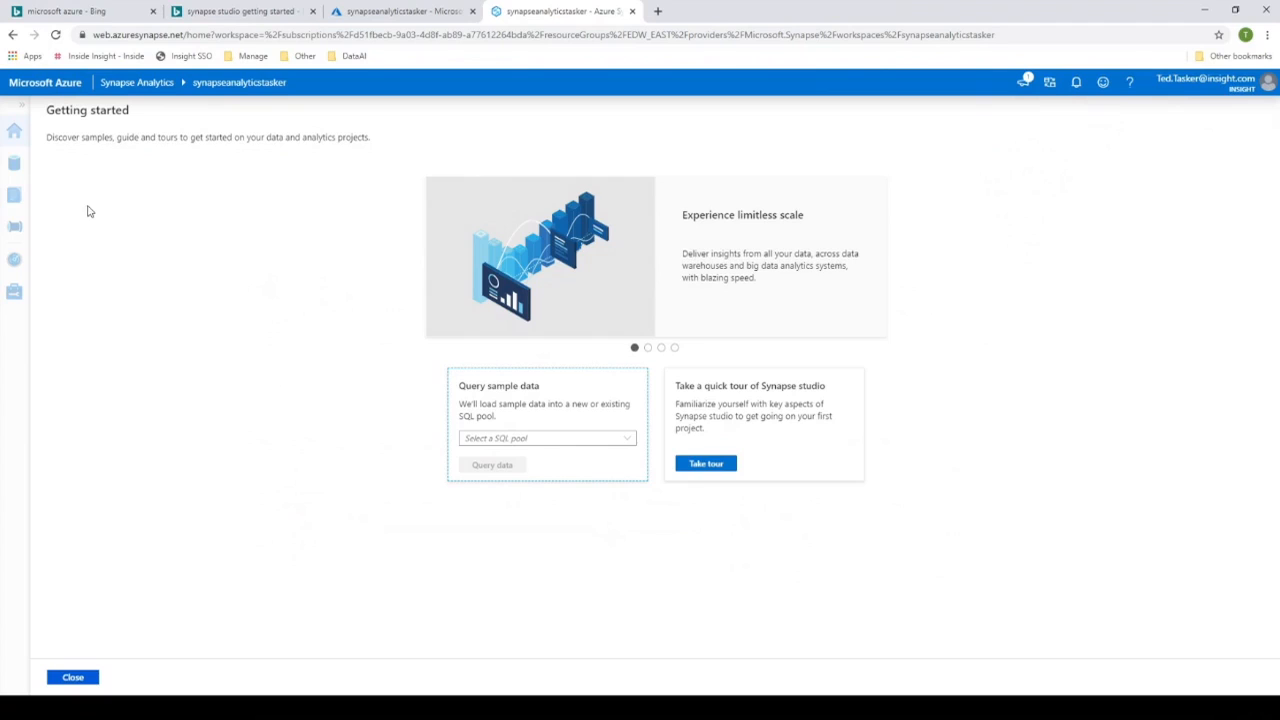
click(20, 134)
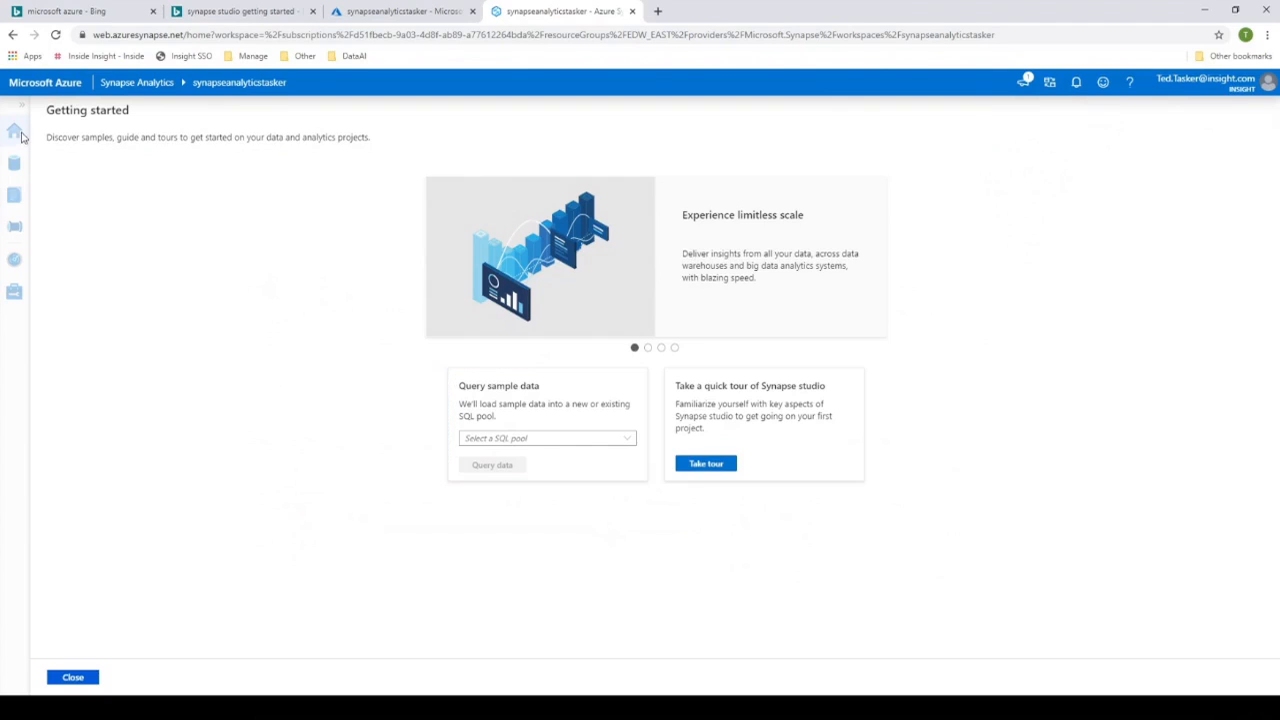
click(96, 678)
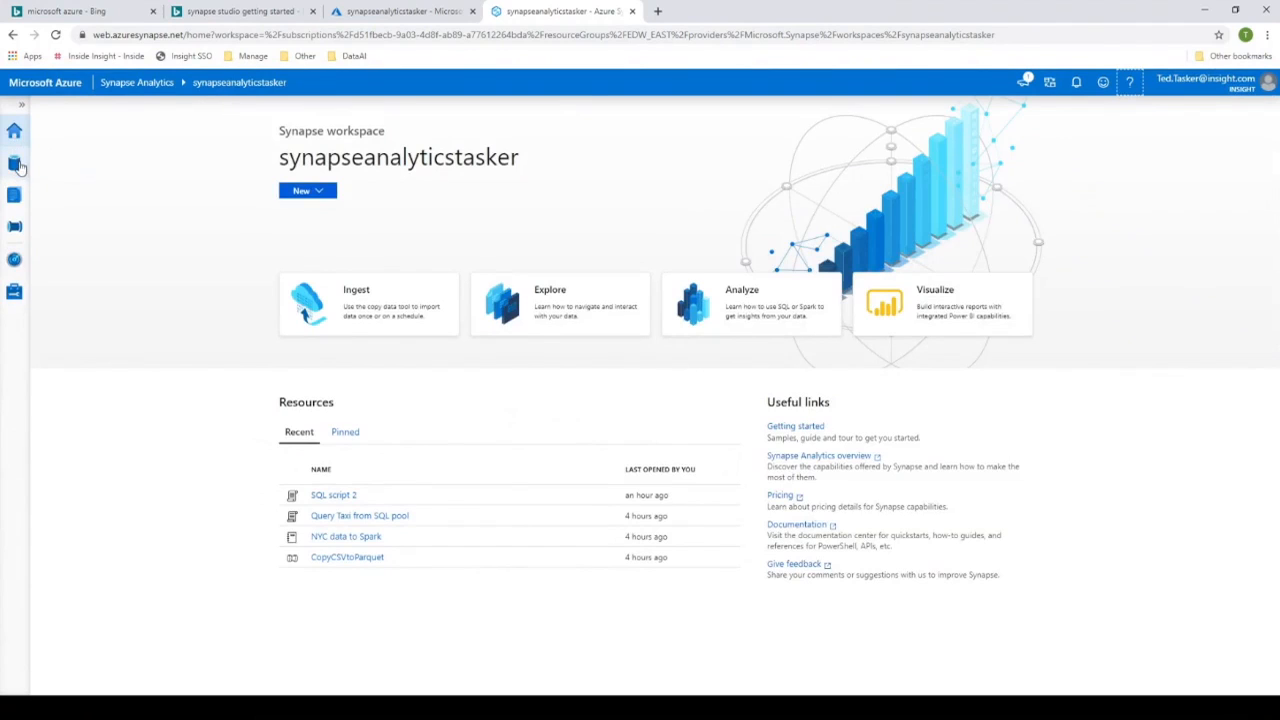
- Check which kinds of new items can be created from the Synapse workspace's home page
click(328, 195)
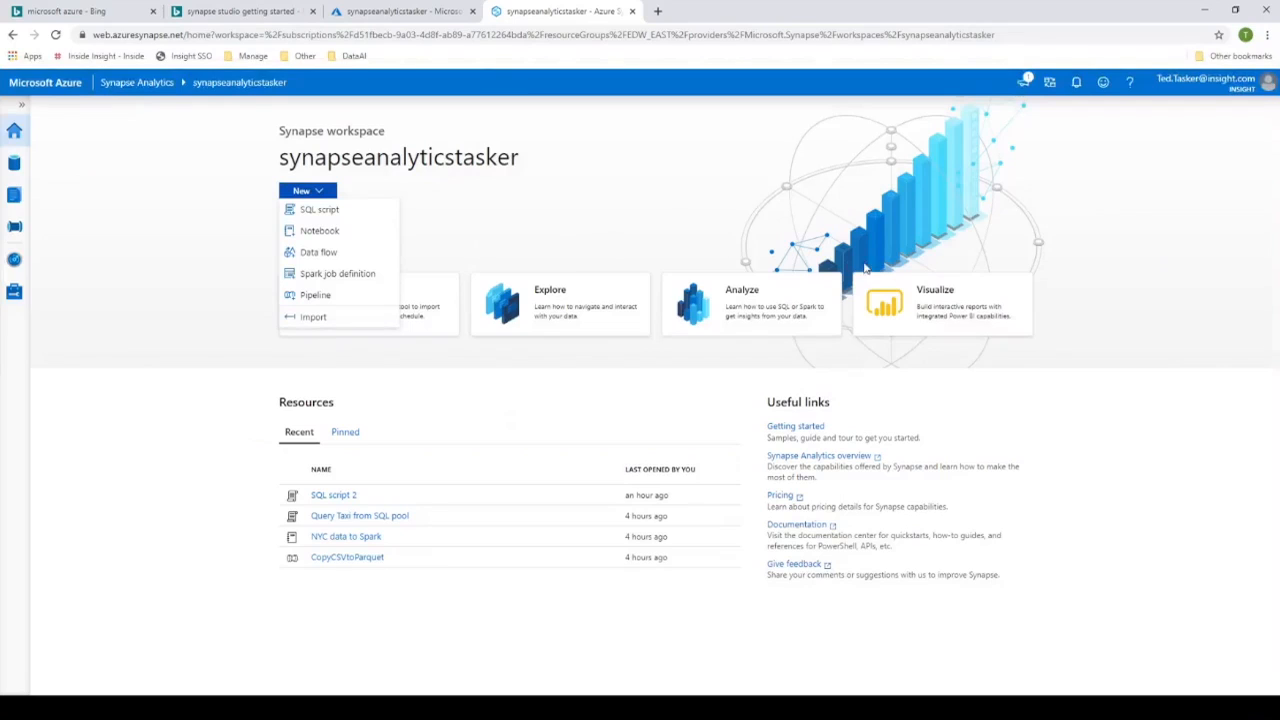
click(565, 208)
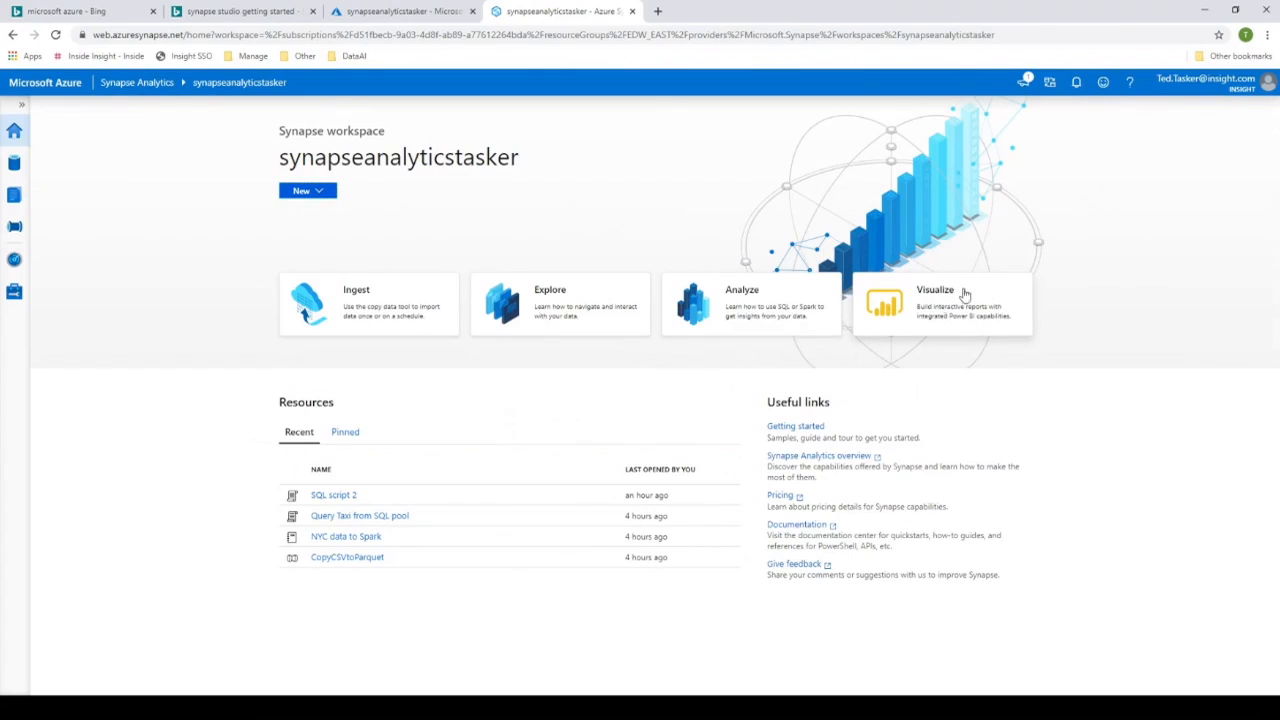
- Browse the workspace databases in the Data hub and open the Lego folder of the linked primary adls2filesystem storage
click(15, 166)
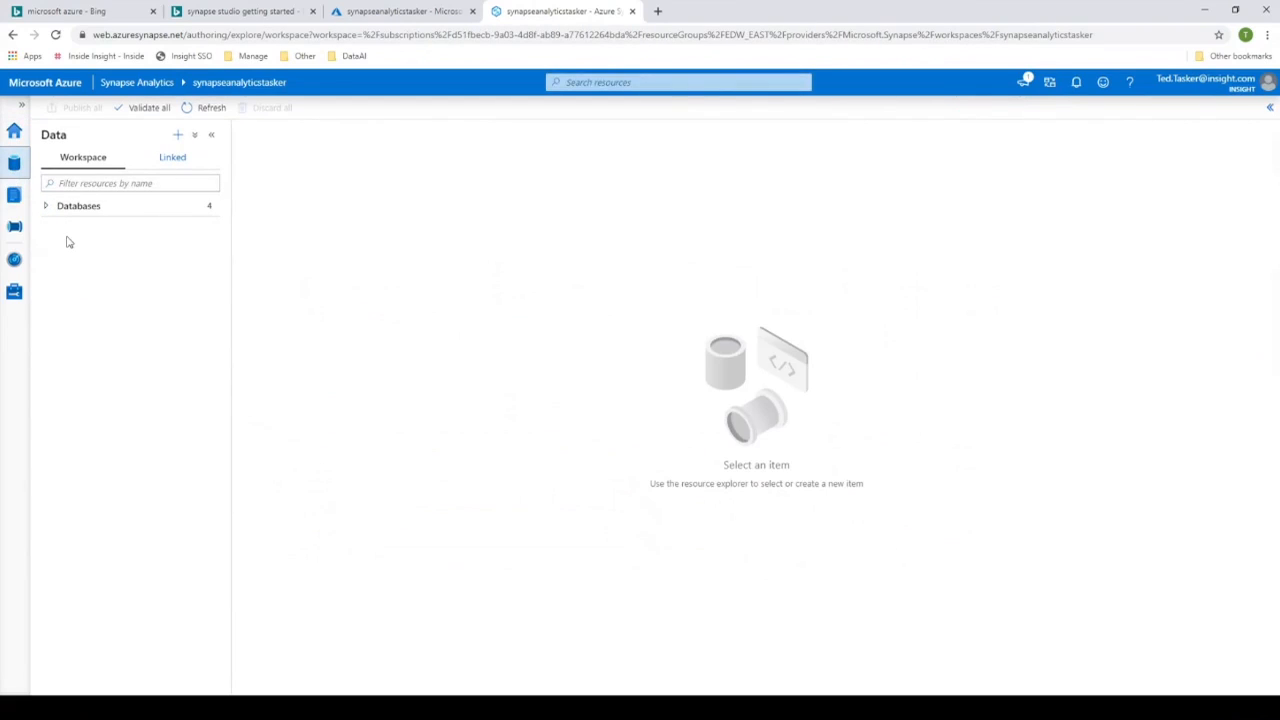
click(47, 208)
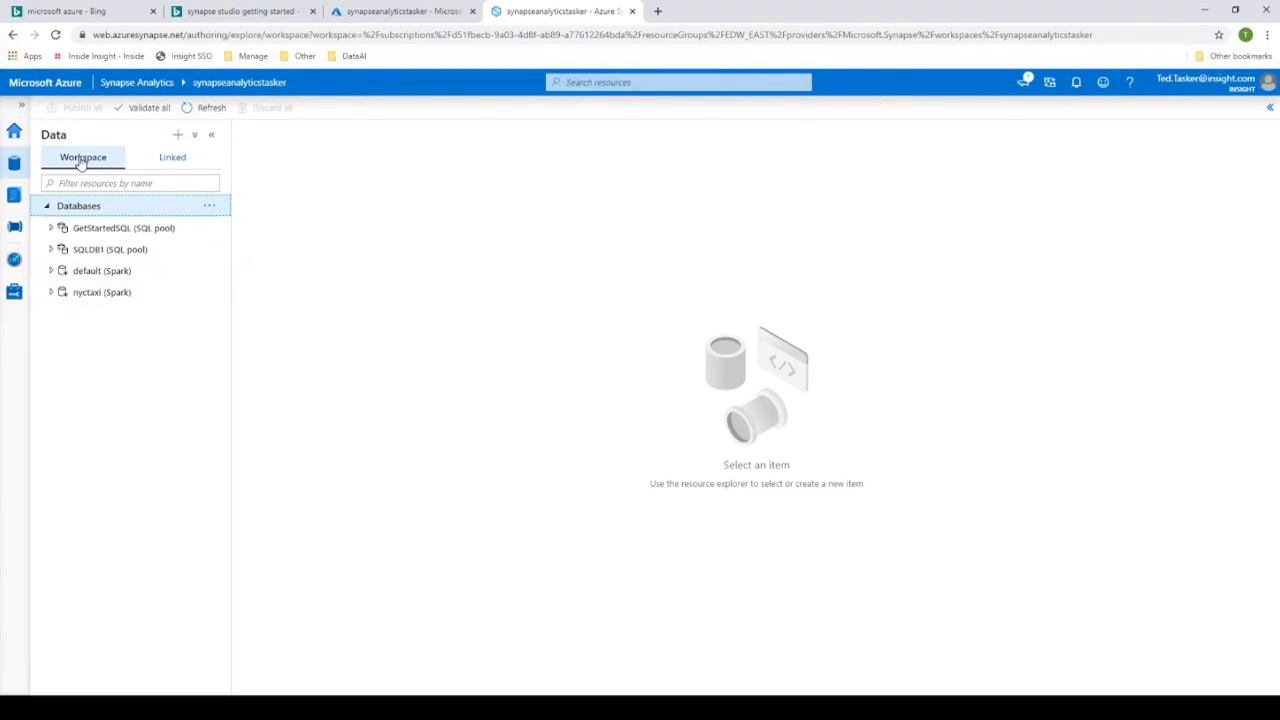
click(167, 162)
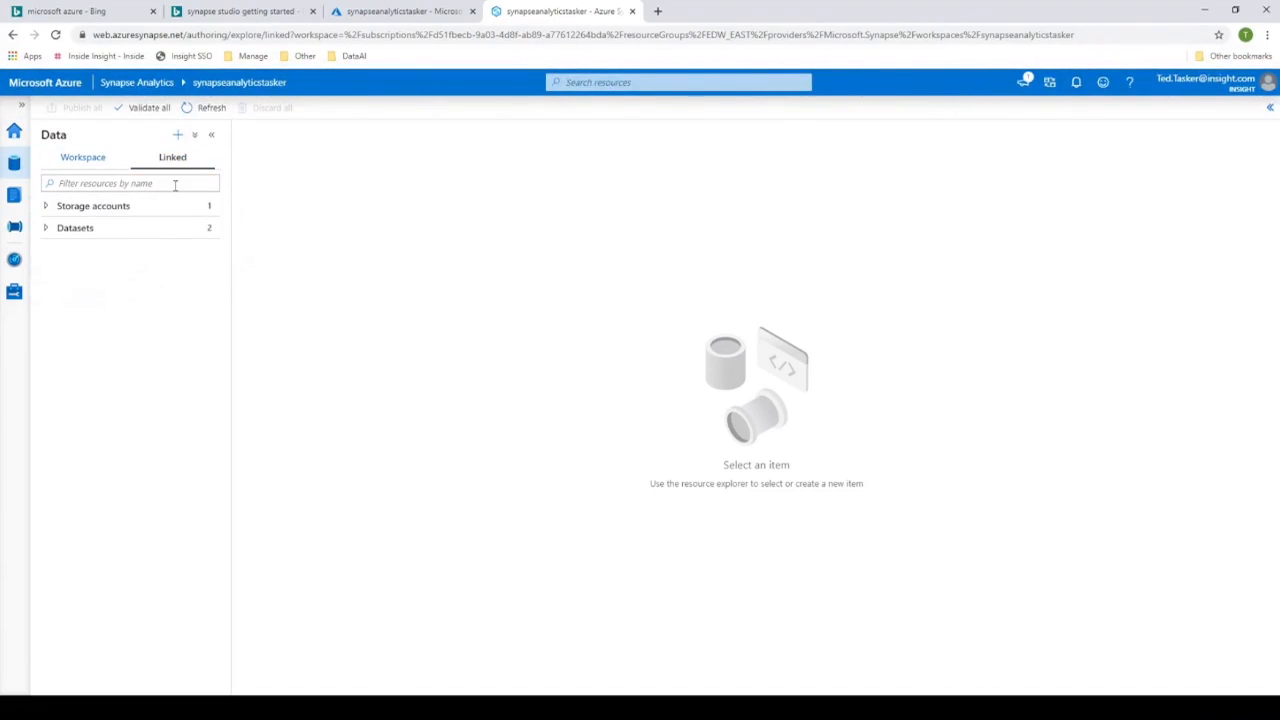
click(48, 208)
click(51, 228)
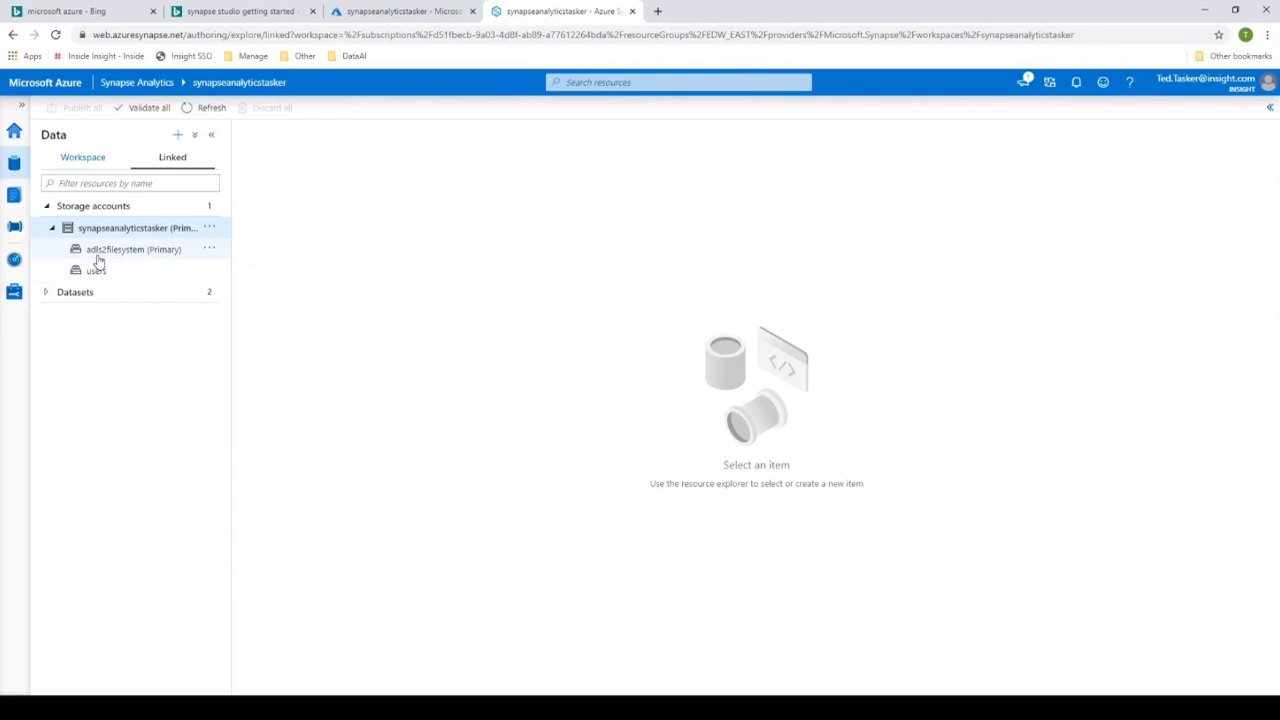
click(124, 258)
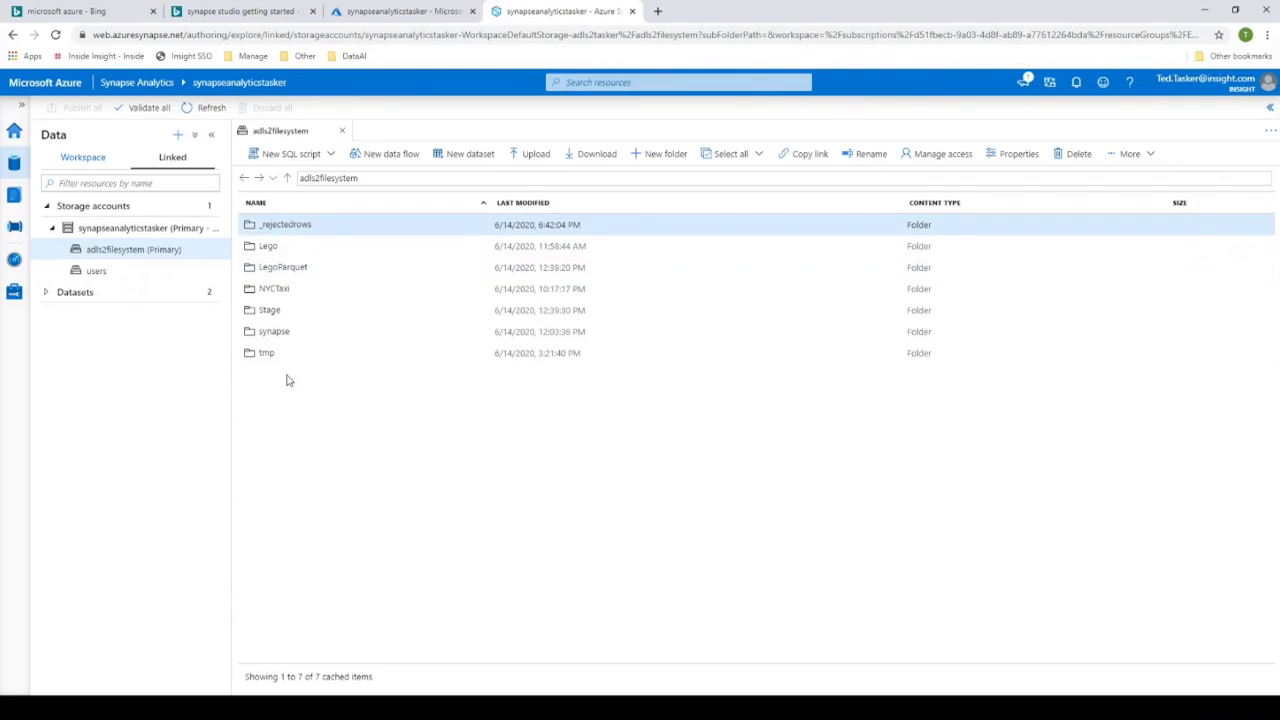
double_click(282, 248)
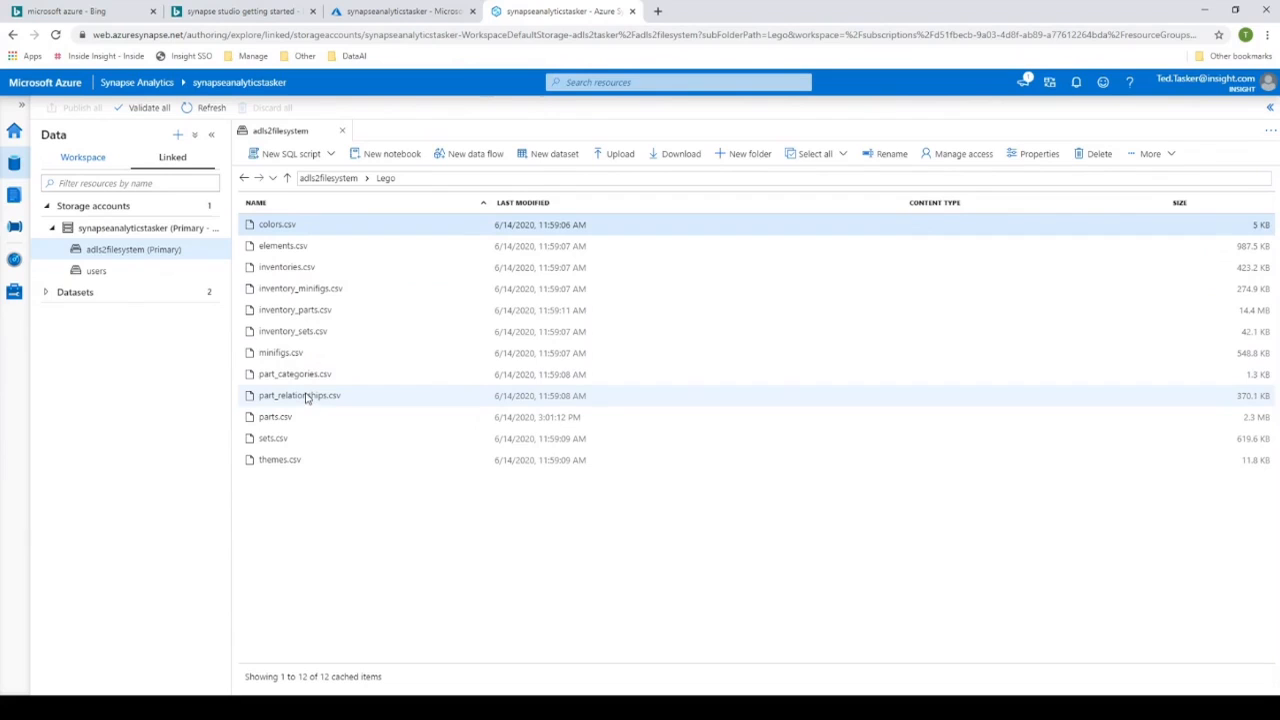
- Preview the contents of inventory_minifigs.csv in the Lego folder and close the preview
right_click(322, 296)
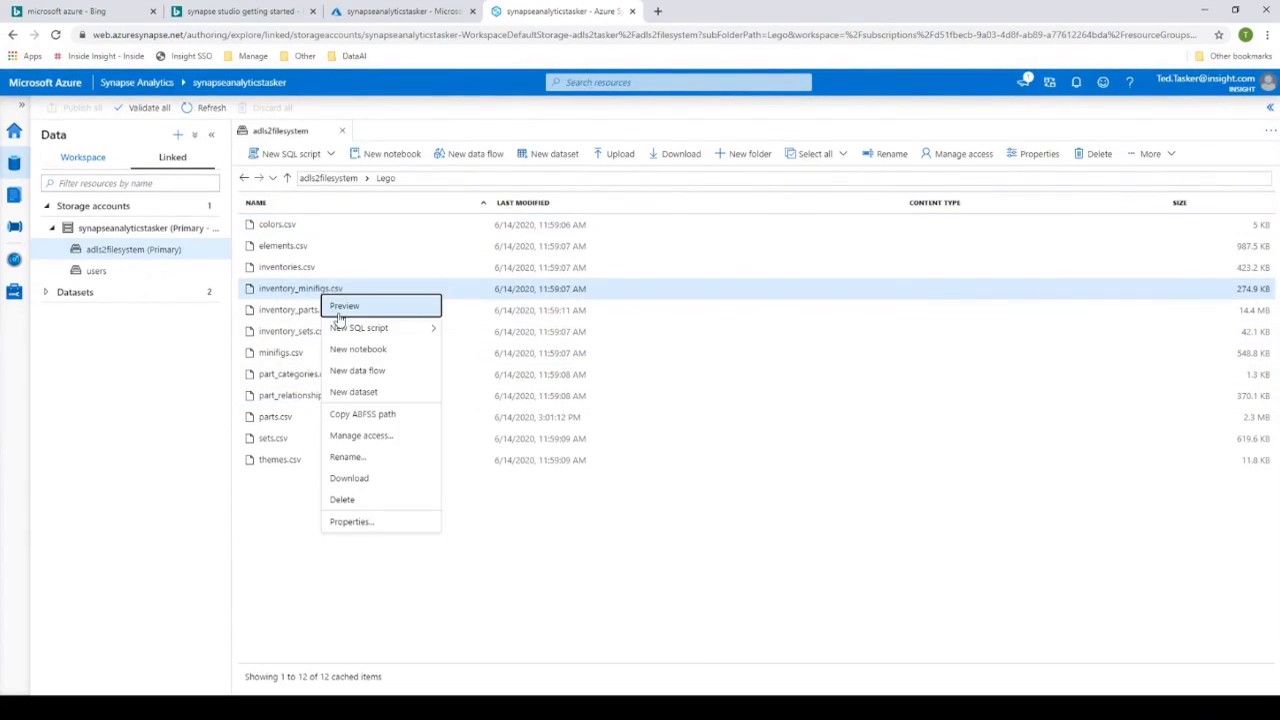
click(337, 310)
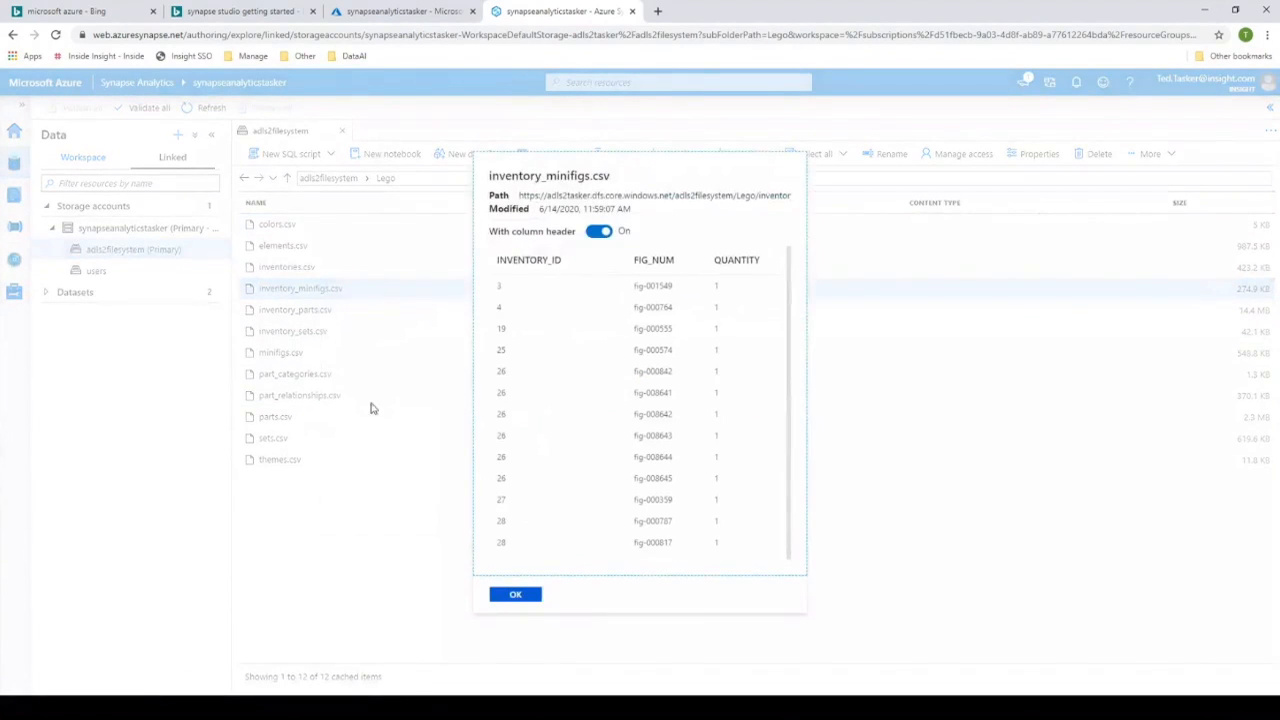
click(528, 594)
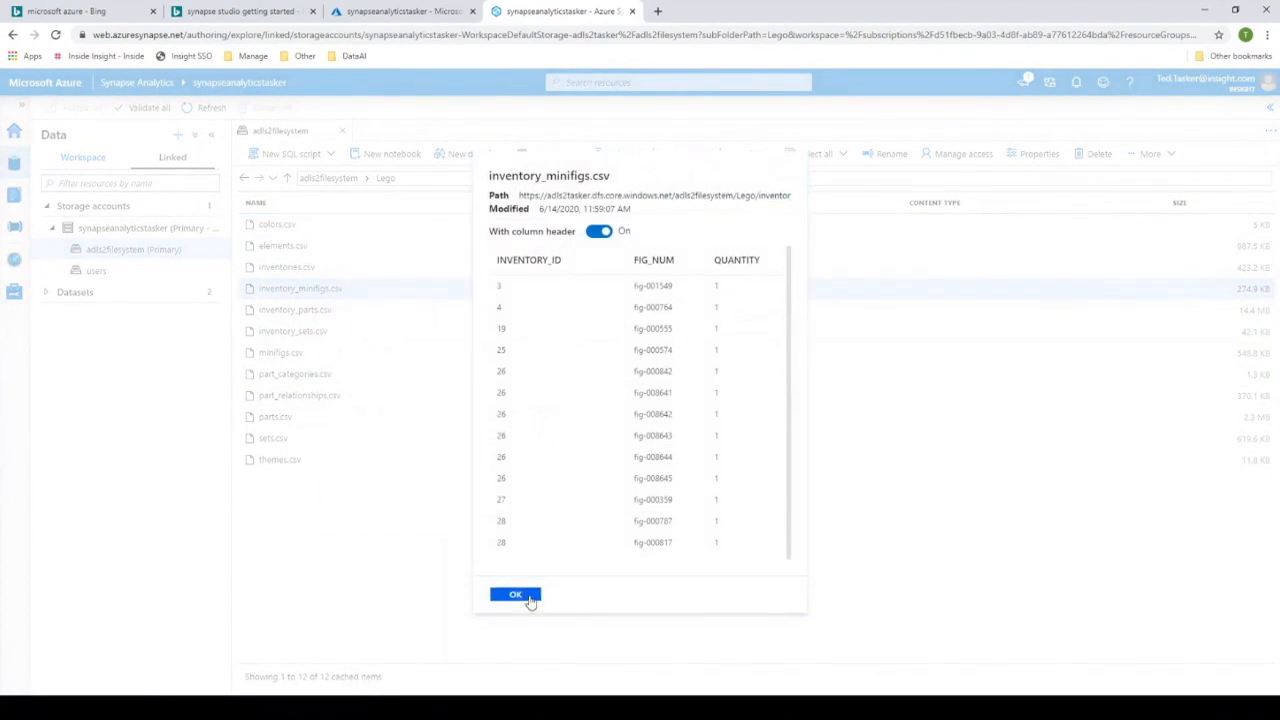
- Start a bulk load SQL script for inventory_minifigs.csv, accepting the default source location and file format settings
right_click(381, 297)
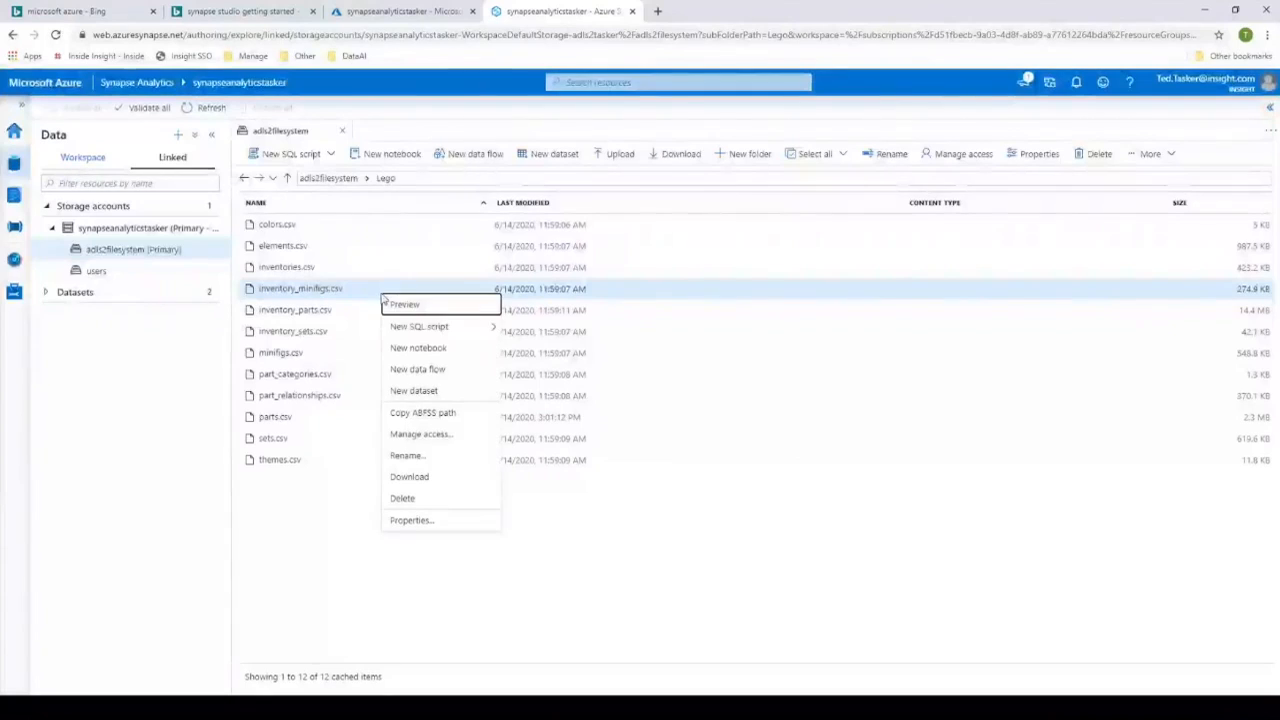
mouse_move(399, 330)
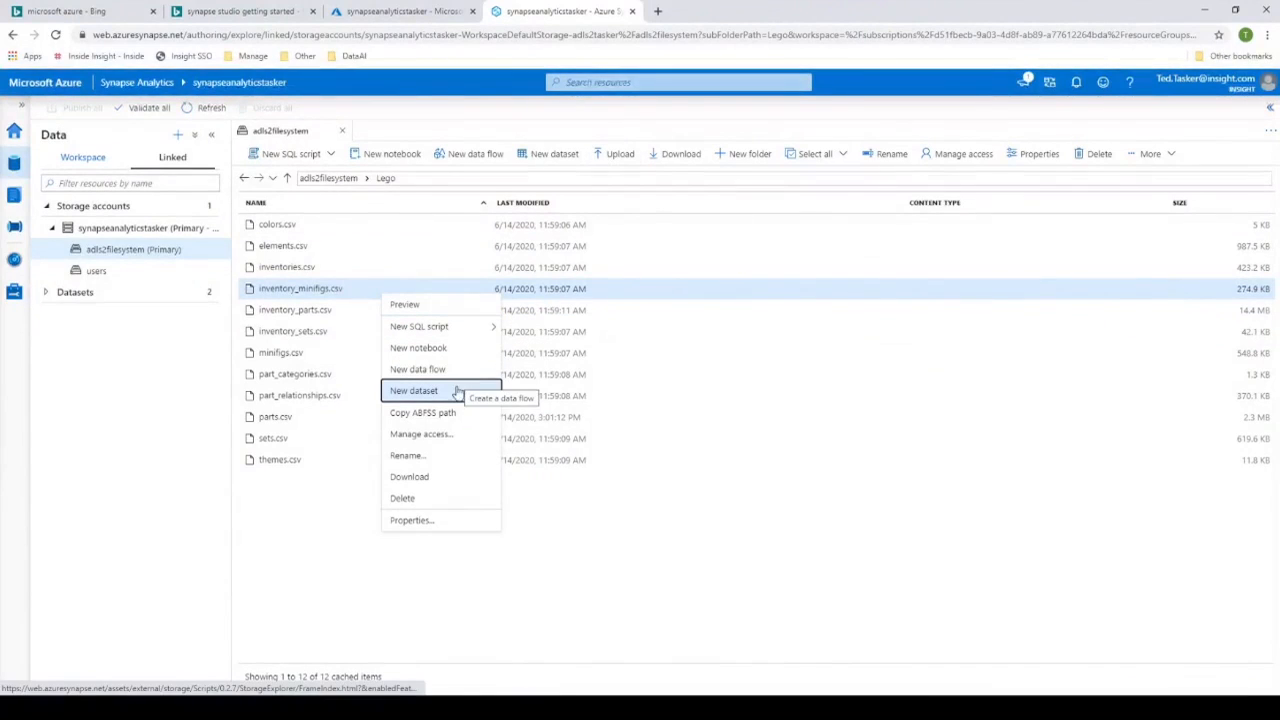
mouse_move(471, 337)
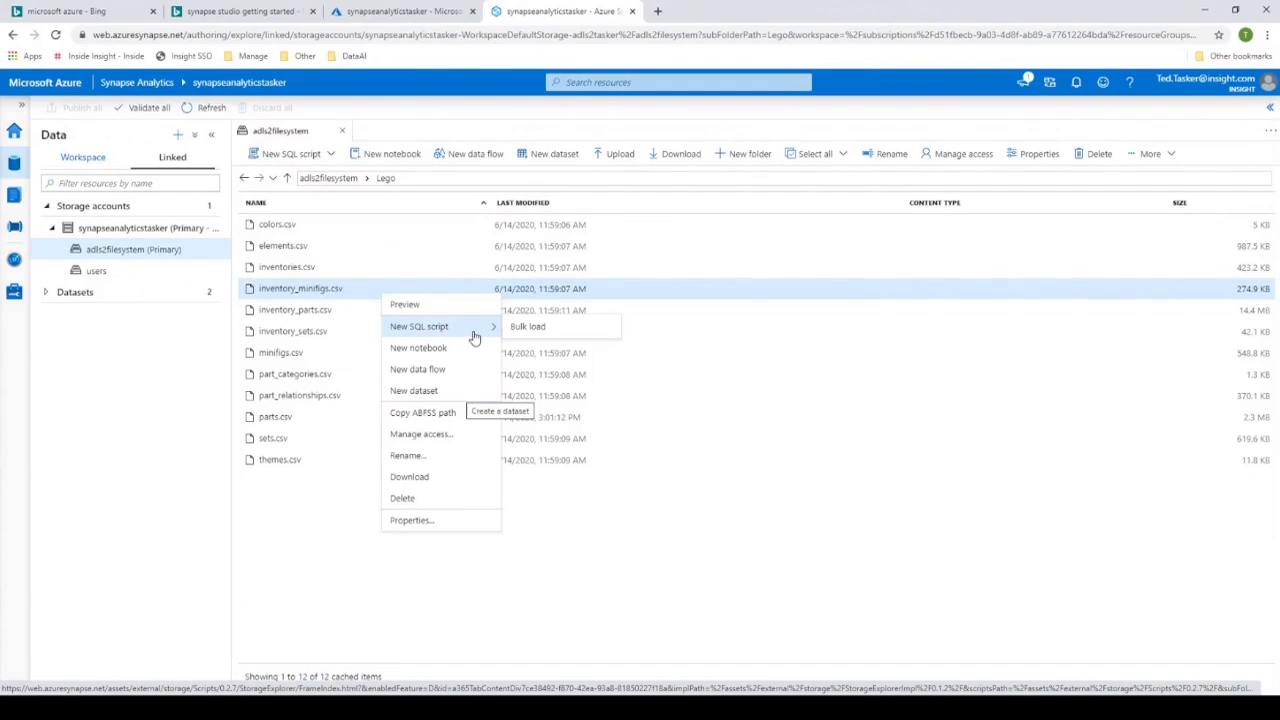
click(518, 332)
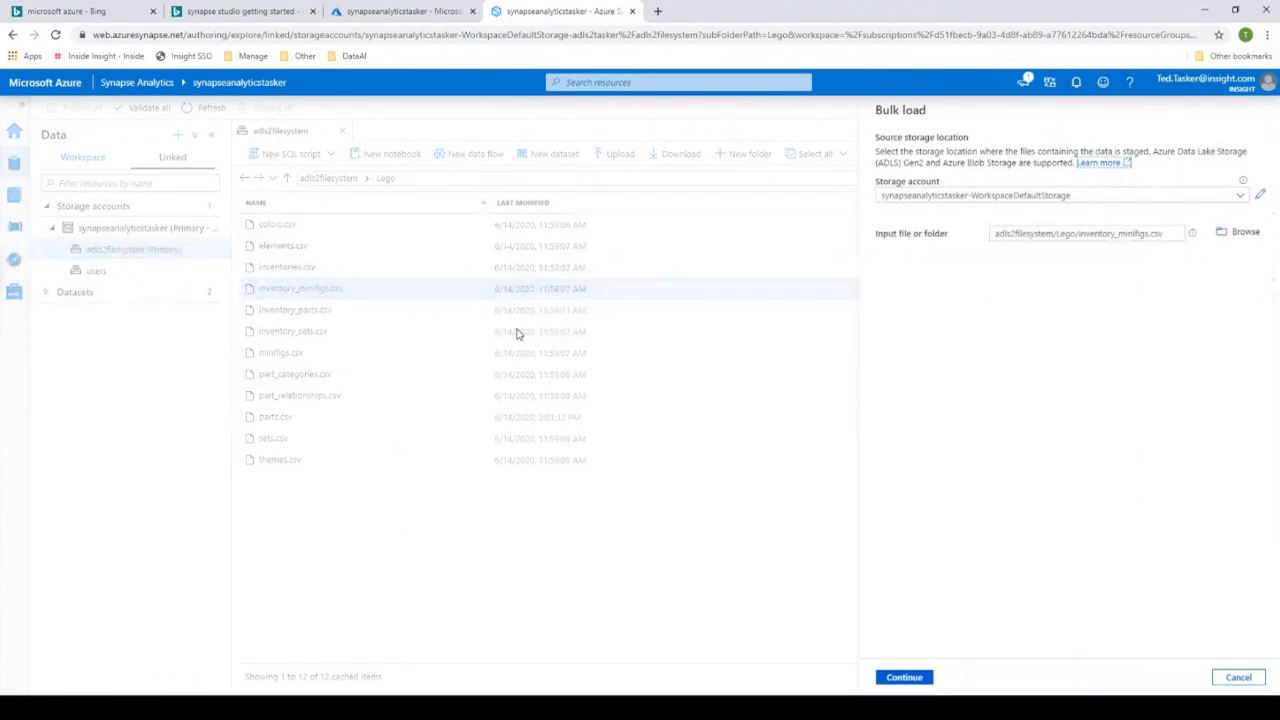
click(906, 678)
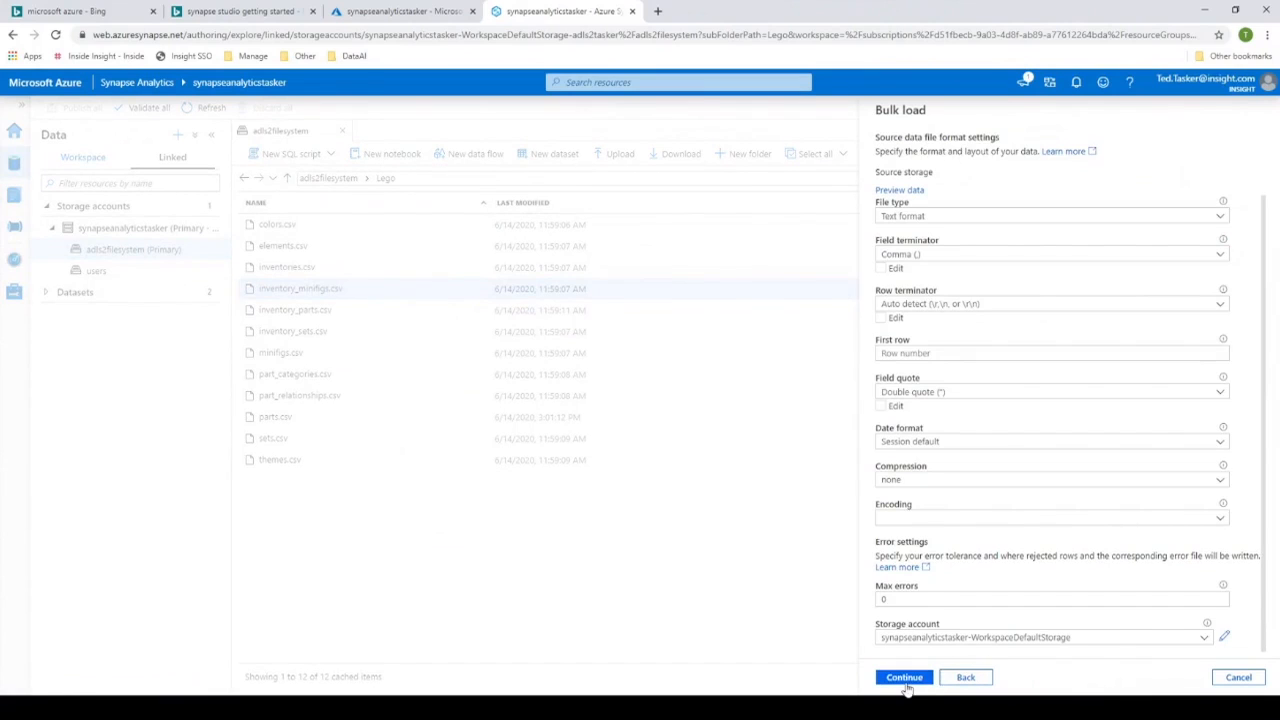
click(904, 678)
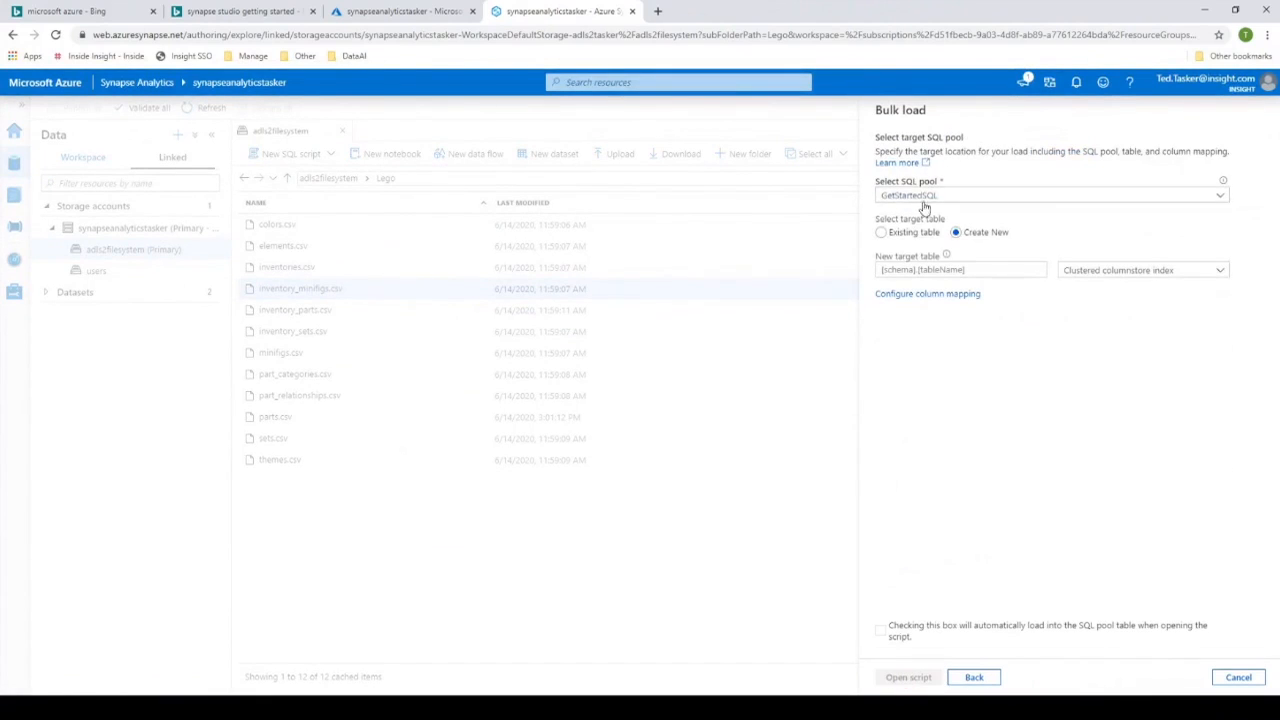
- Set the new target table to dbo.tempdemo in the GetStartedSQL pool and open the generated script
click(975, 270)
text(dbo.tempdemo)
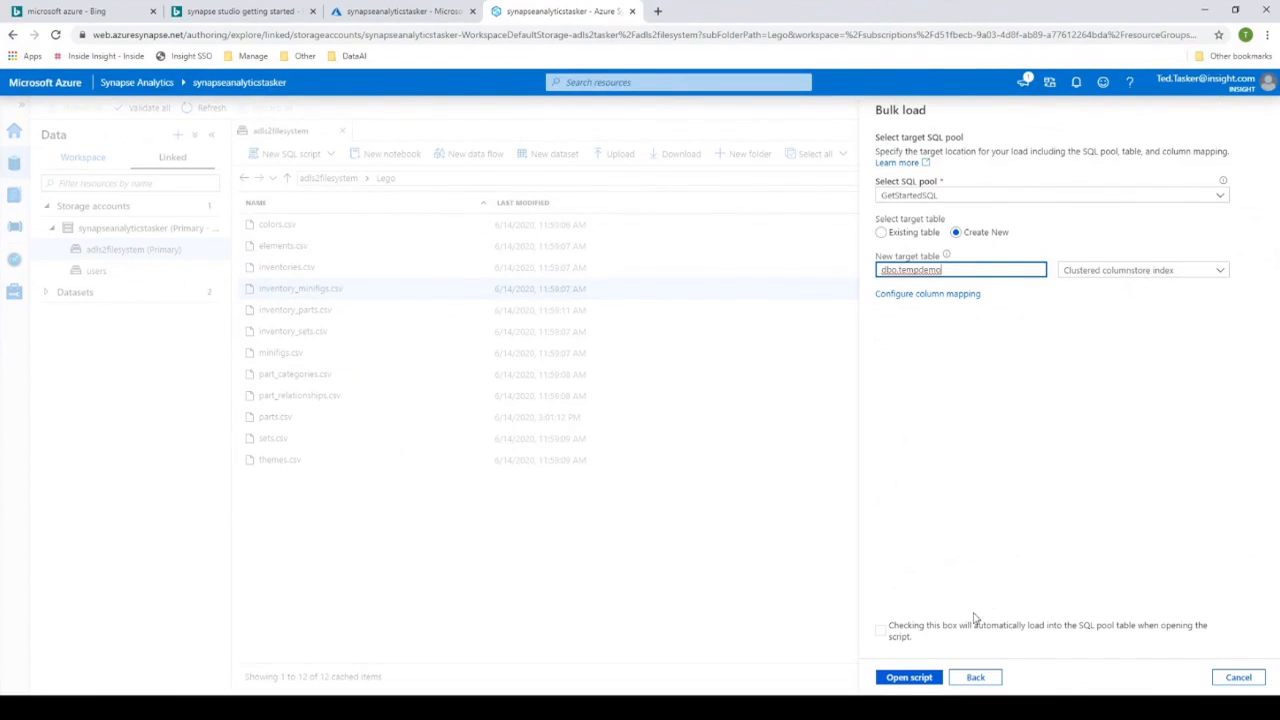
click(910, 680)
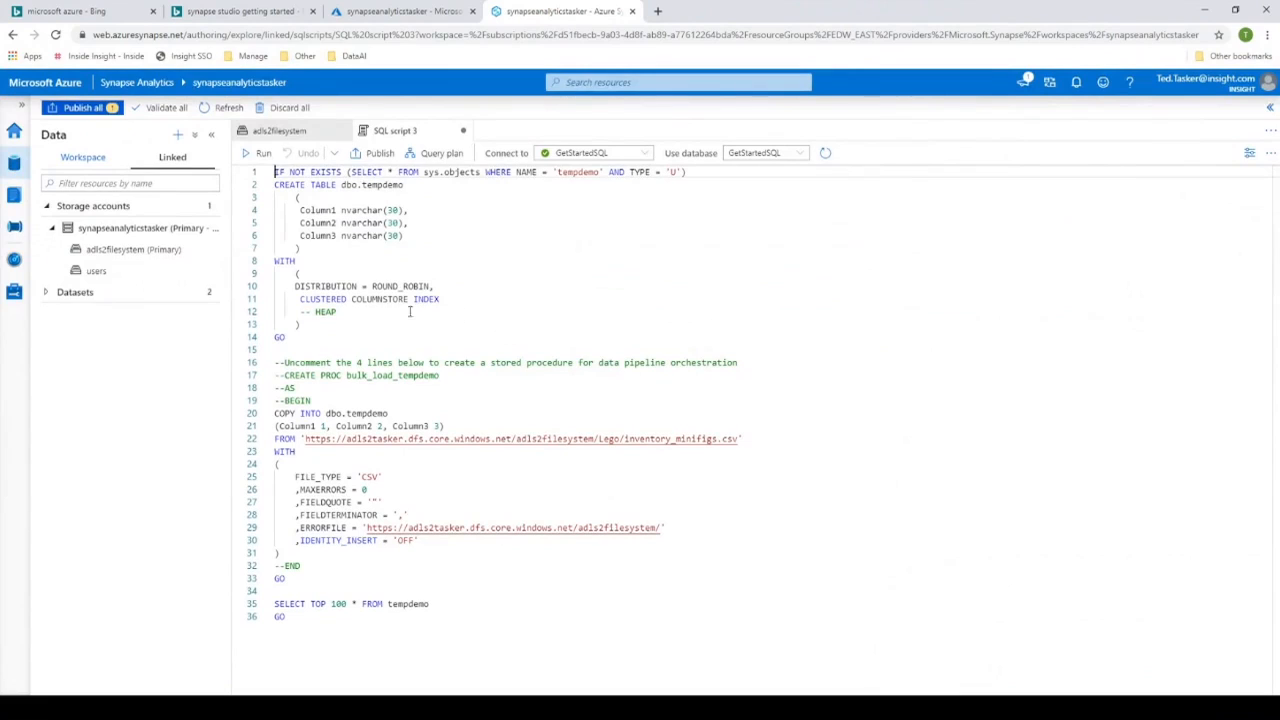
- Review the CREATE TABLE and COPY INTO statements of the bulk load script and run it against GetStartedSQL
drag(312, 186, 434, 247)
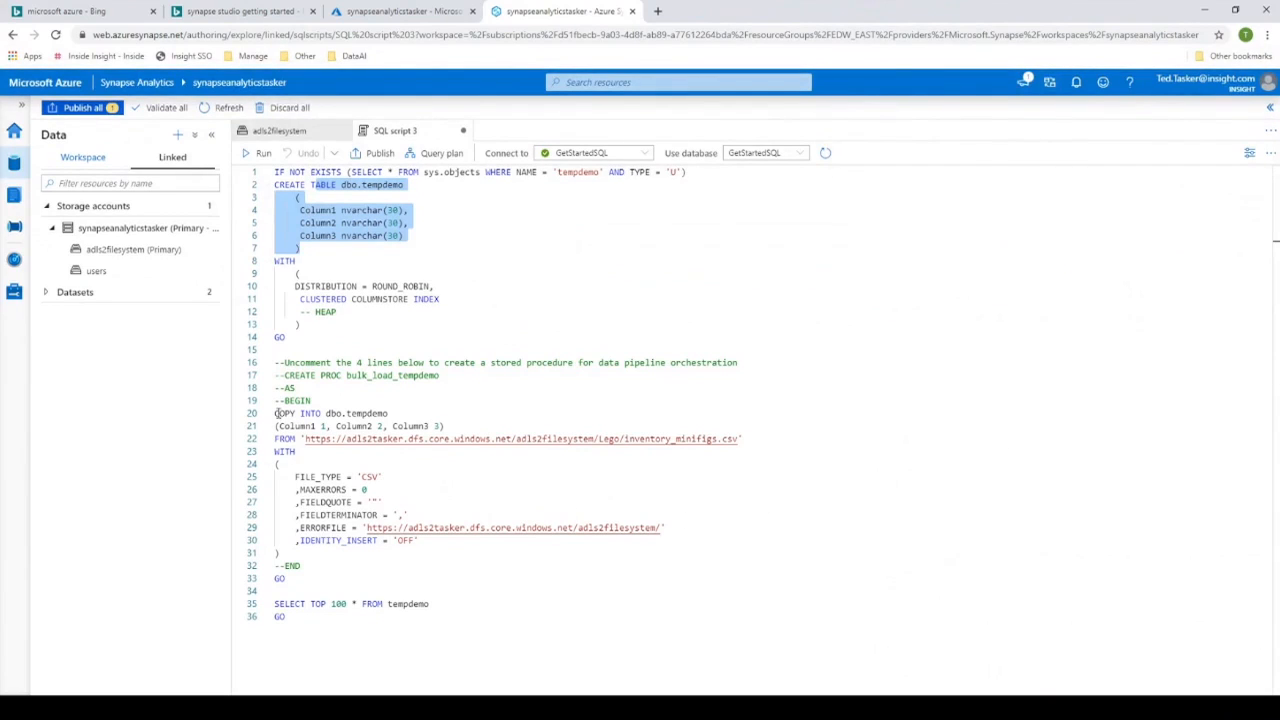
drag(276, 413, 447, 544)
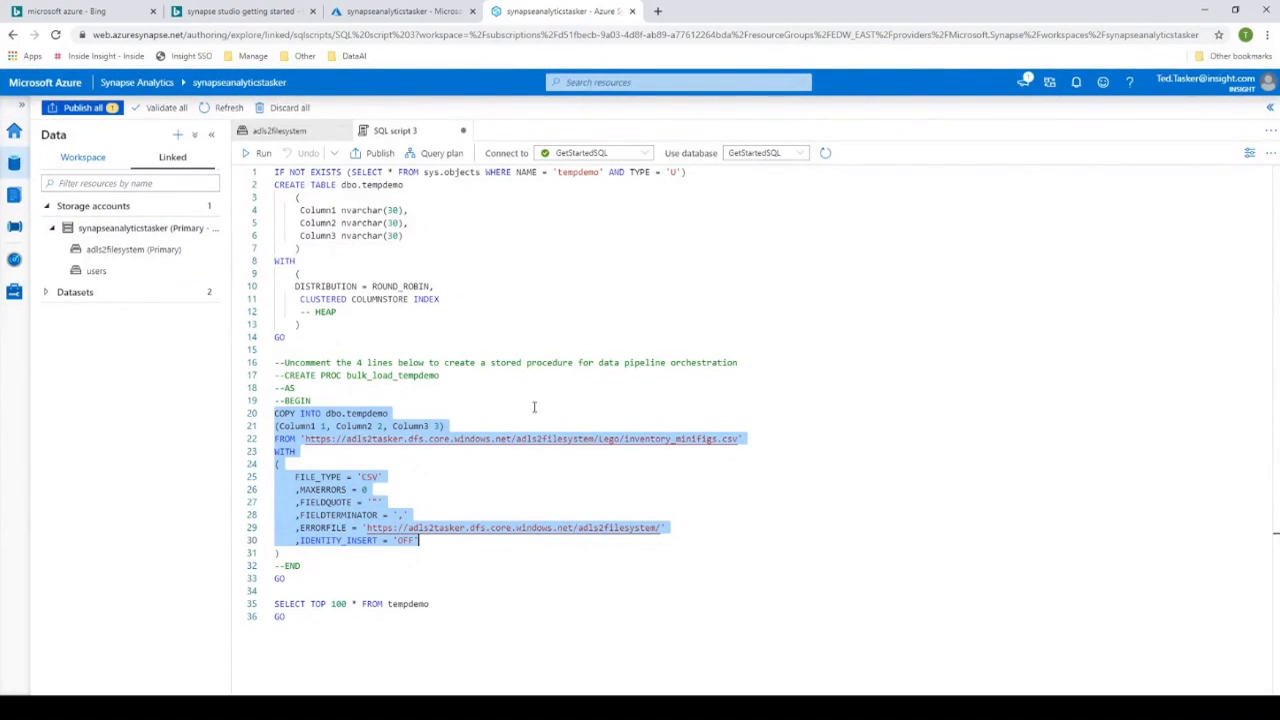
click(562, 386)
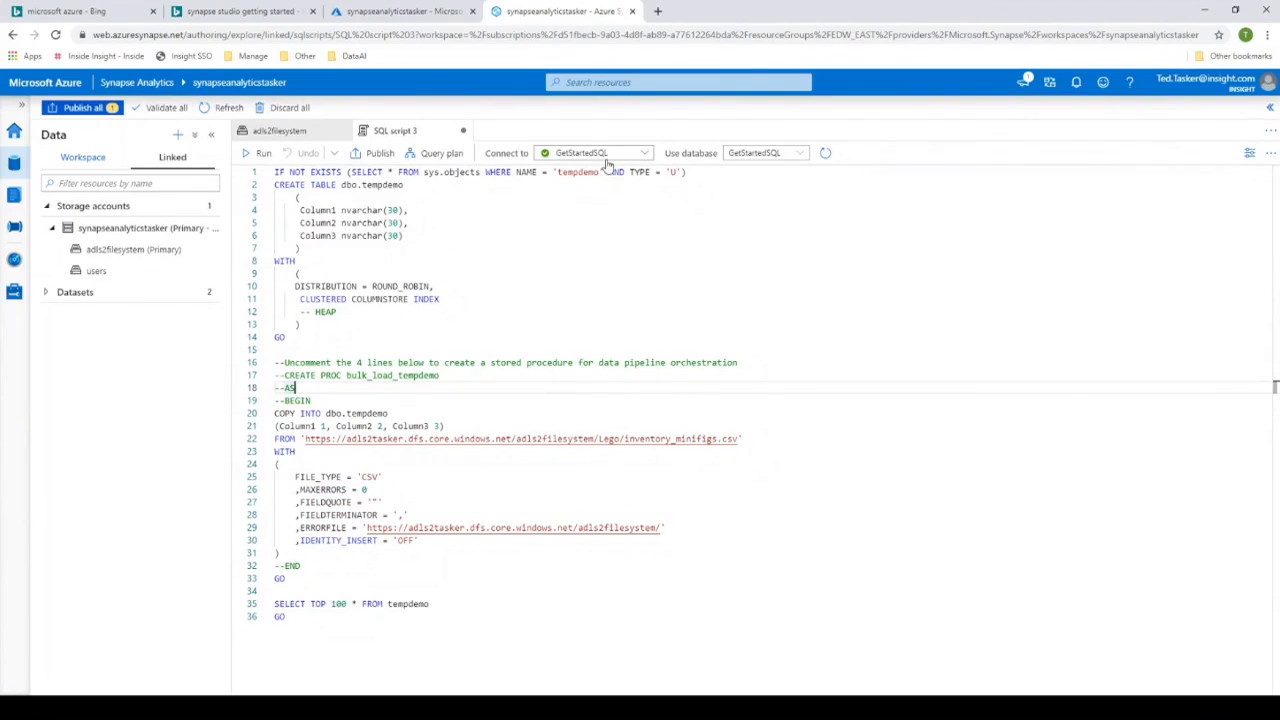
click(252, 153)
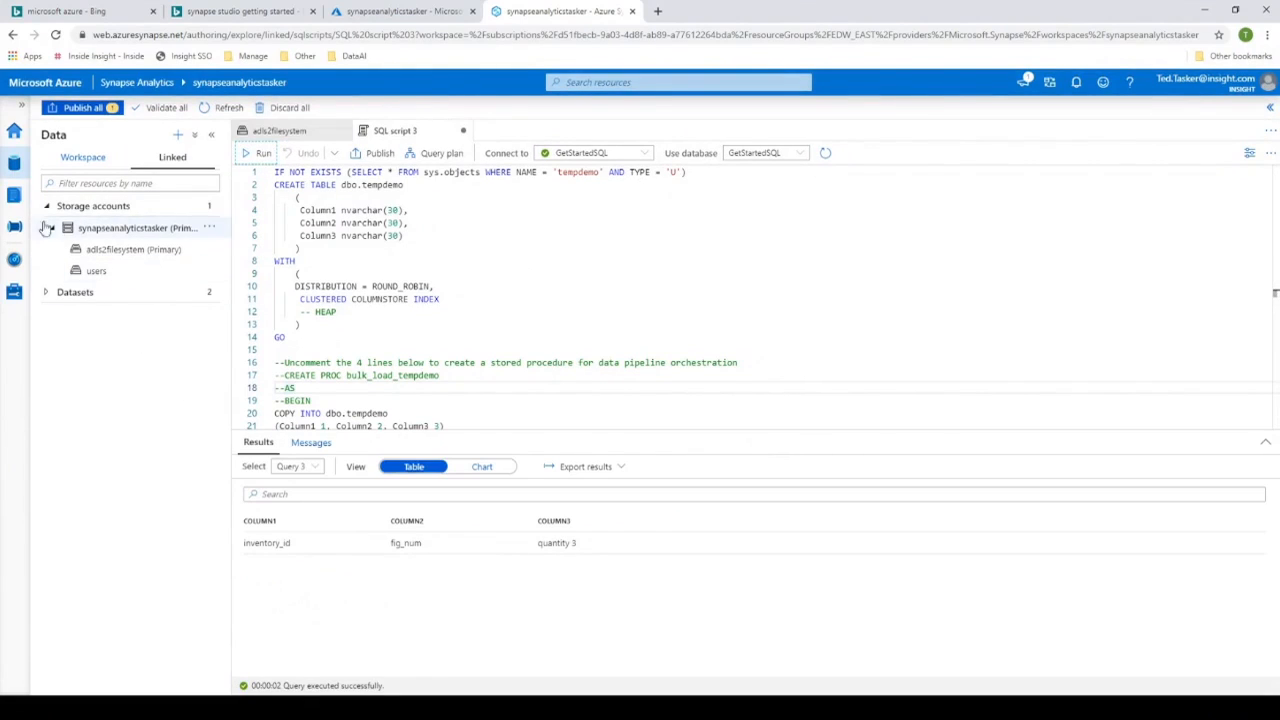
- List the tables of the GetStartedSQL pool among the workspace databases to find dbo.tempdemo
click(93, 165)
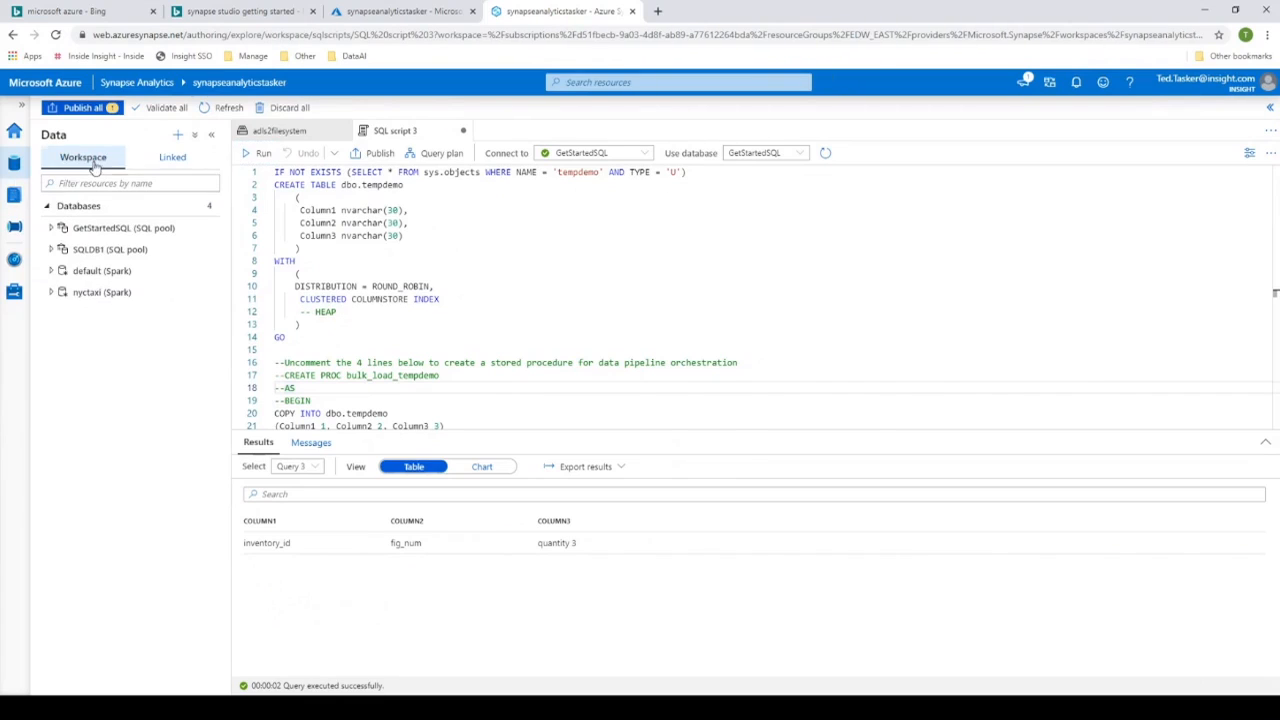
click(51, 228)
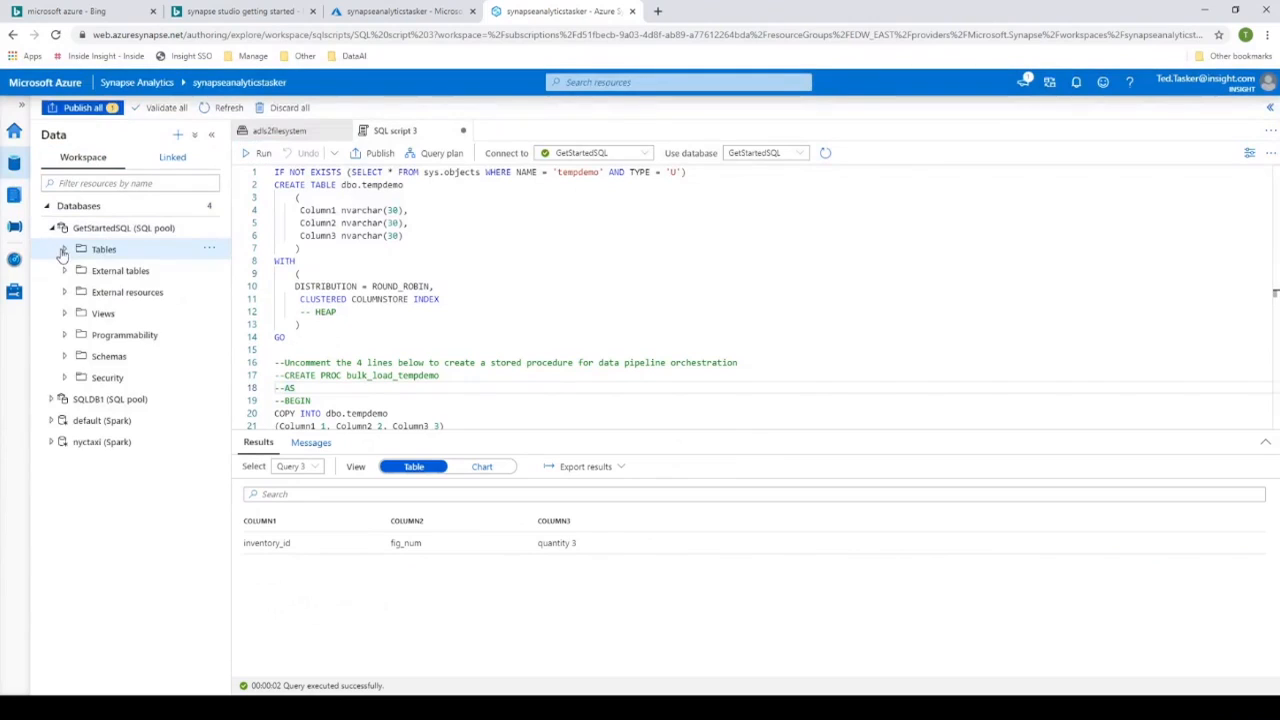
click(65, 249)
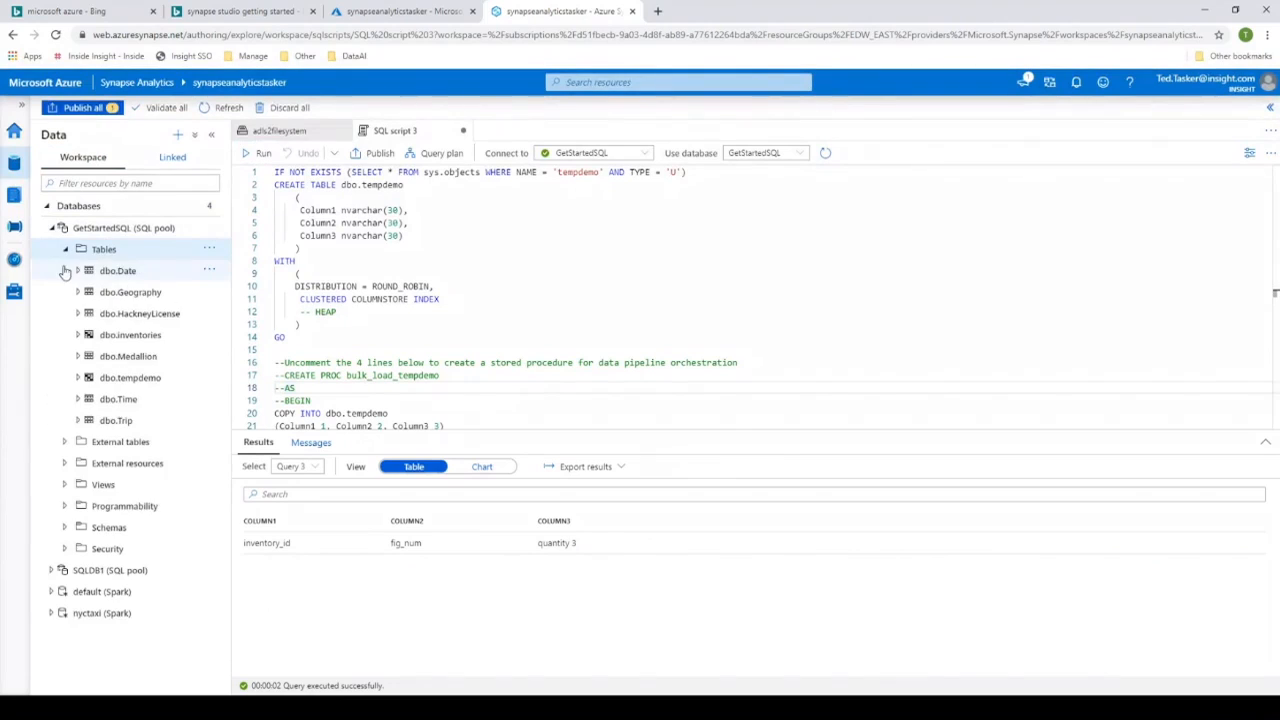
- Create a notebook that loads dbo.tempdemo to a DataFrame, inspect its code cell, and close it discarding the changes
right_click(139, 385)
mouse_move(253, 395)
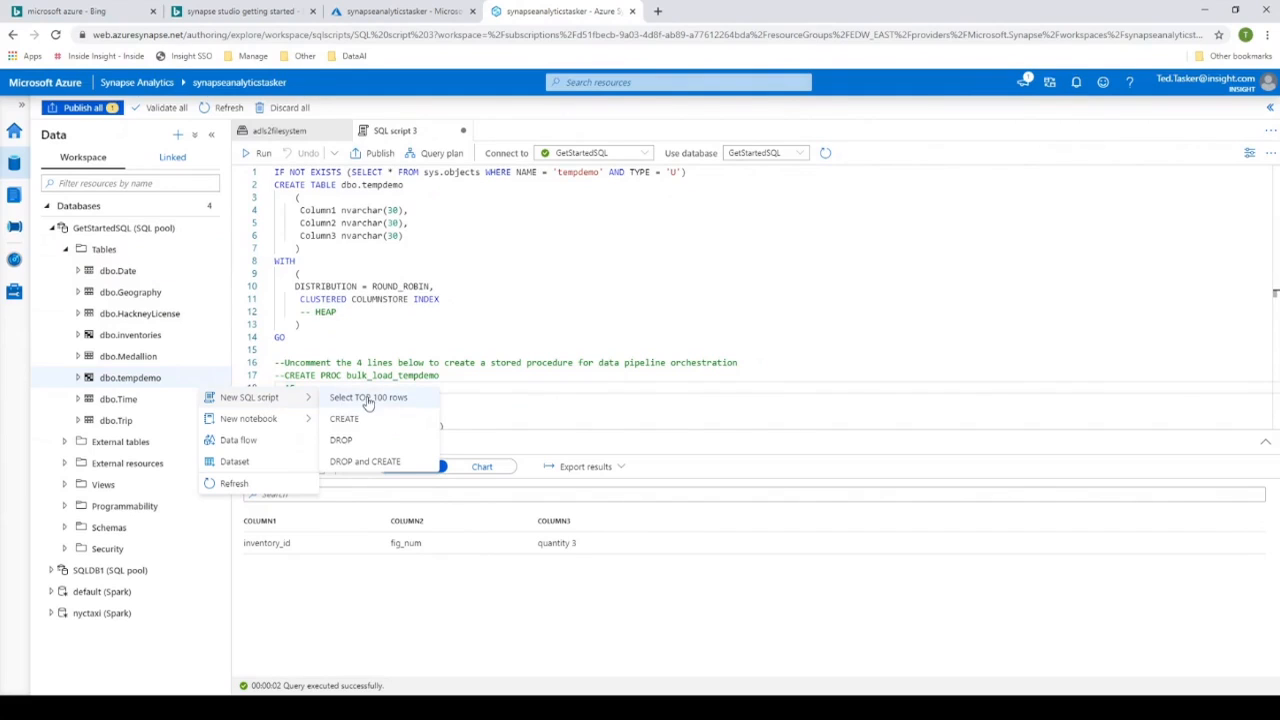
mouse_move(258, 420)
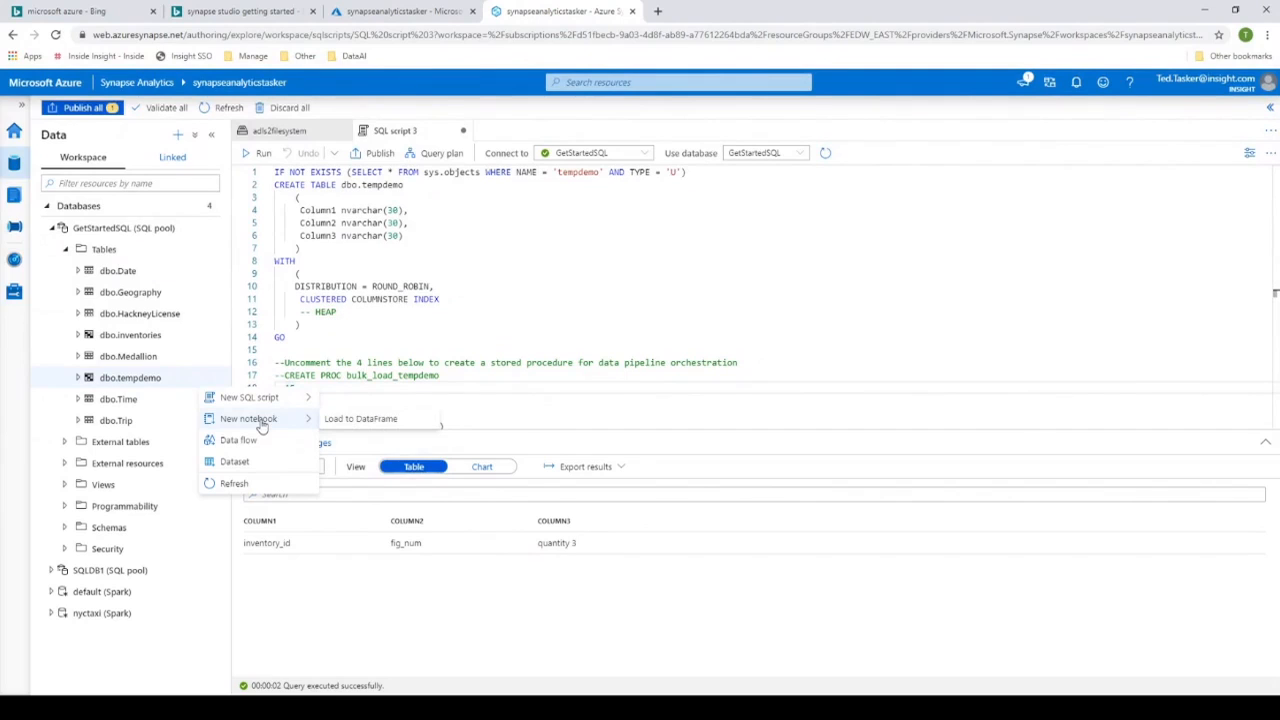
click(360, 418)
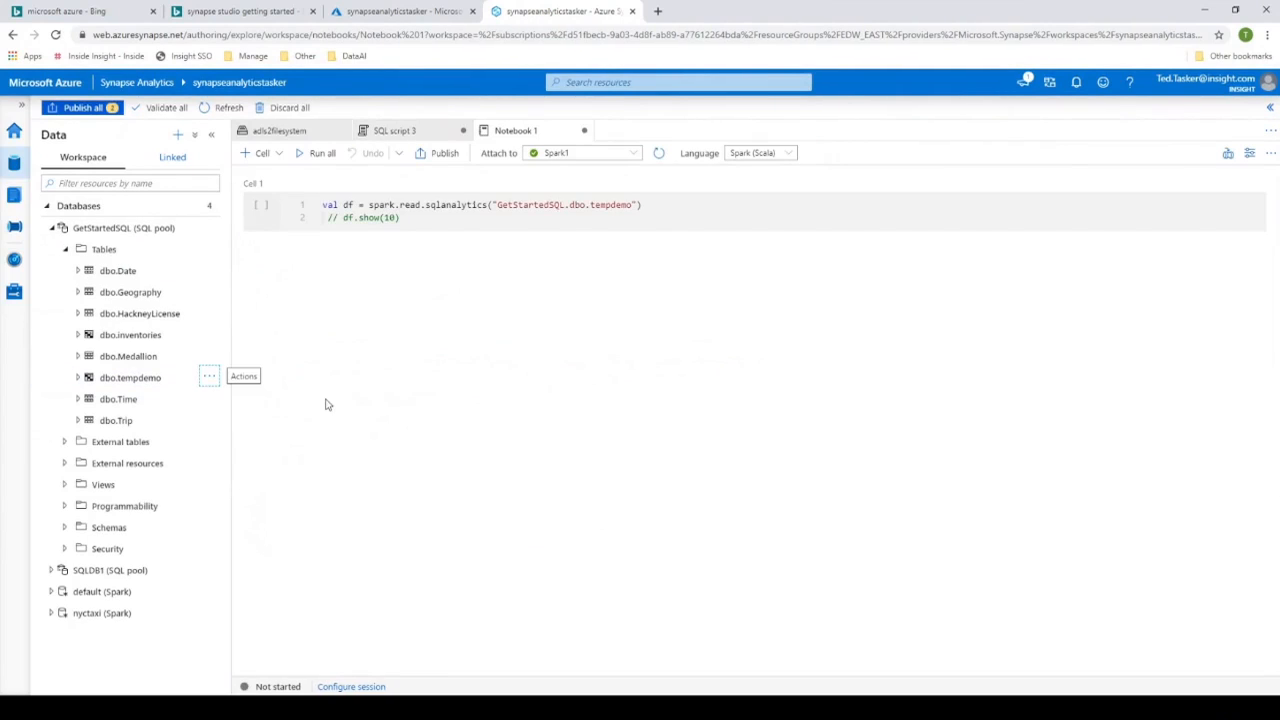
click(323, 205)
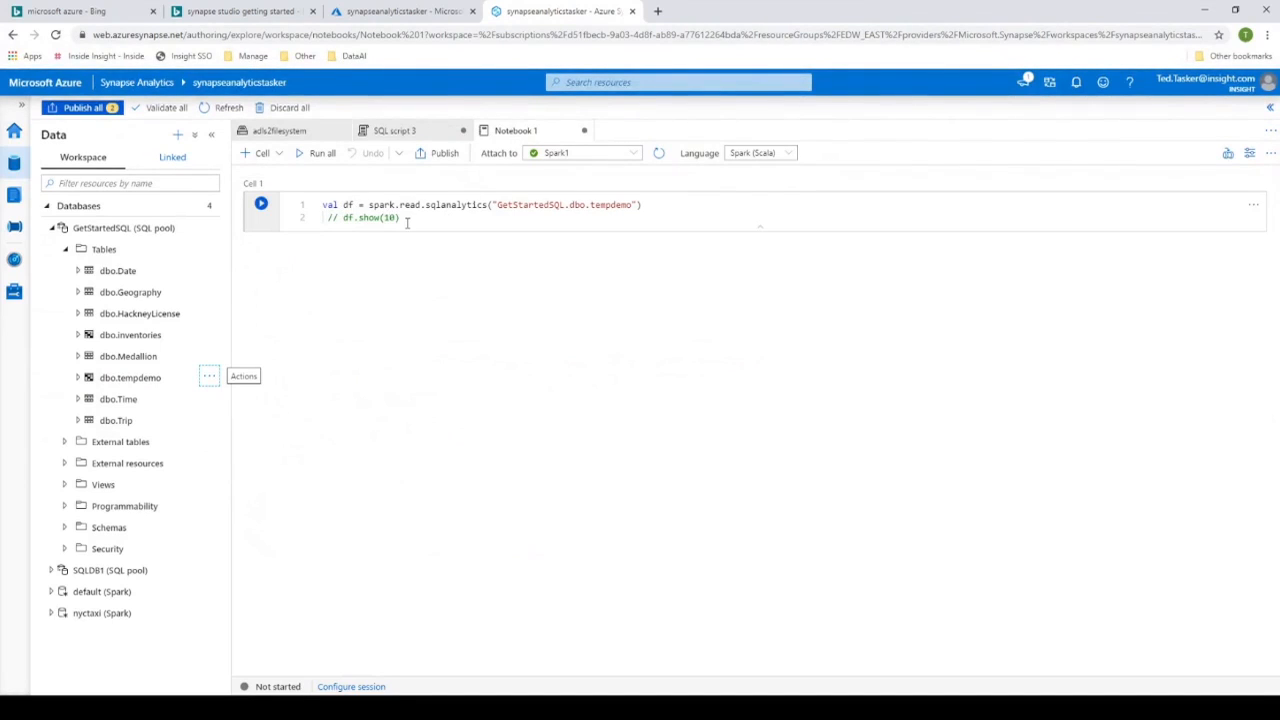
click(348, 204)
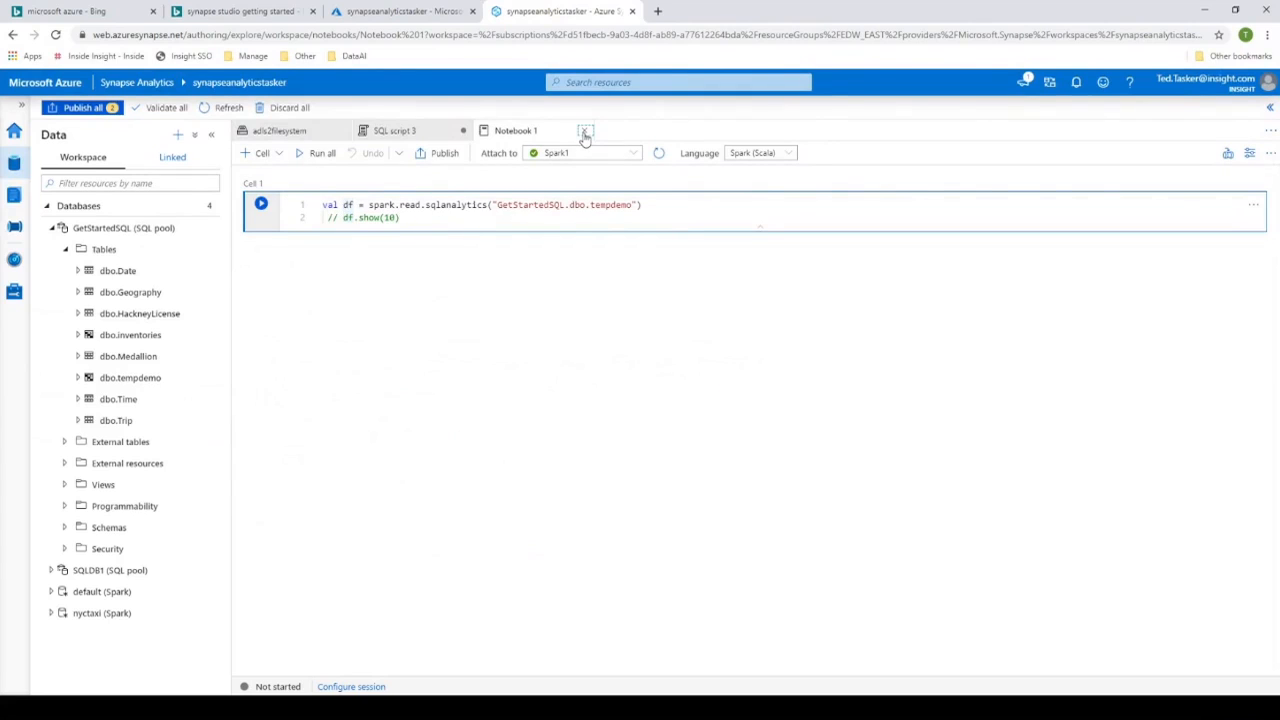
click(585, 133)
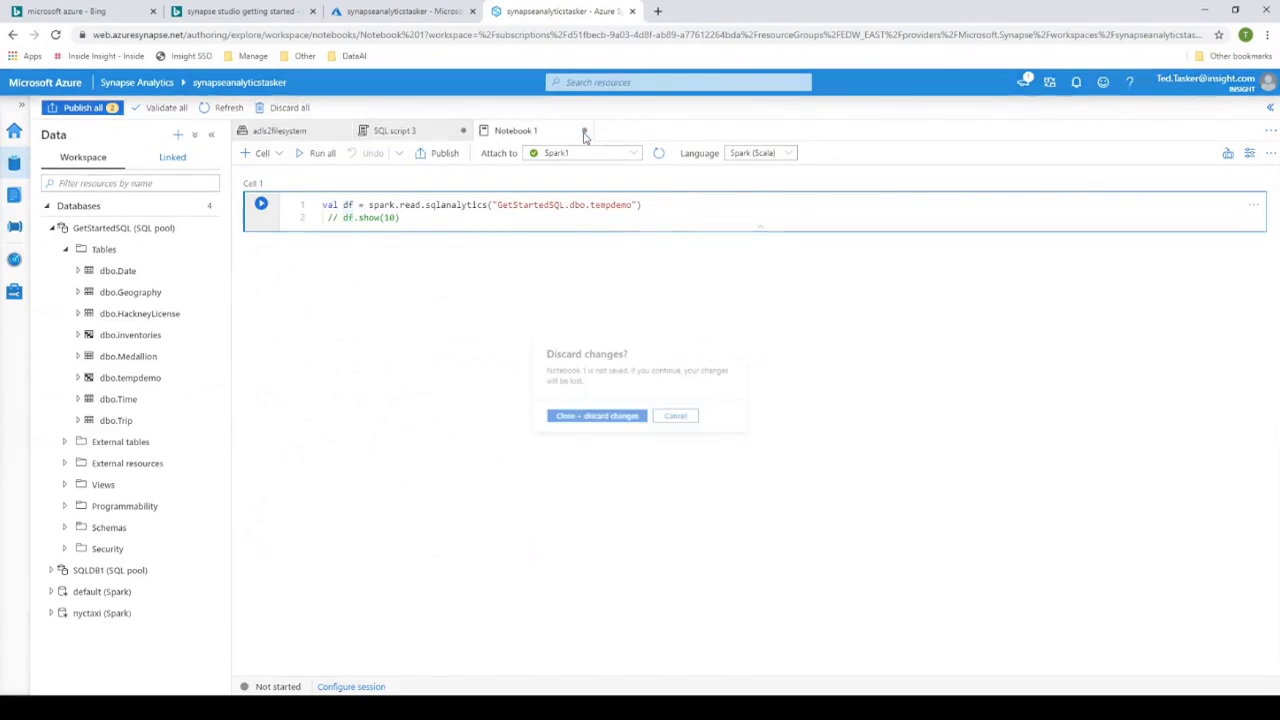
click(595, 422)
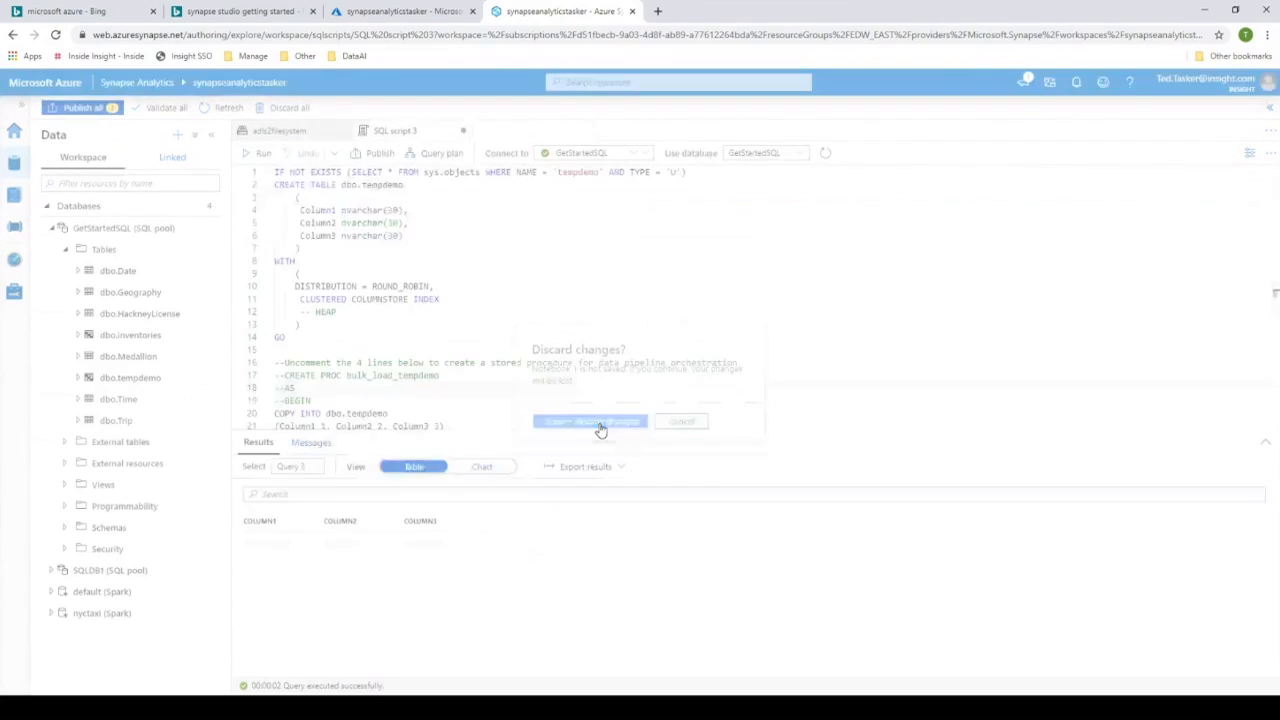
- Examine the connection settings of the linked StageCSV and Parquet1 datasets and close both
click(160, 162)
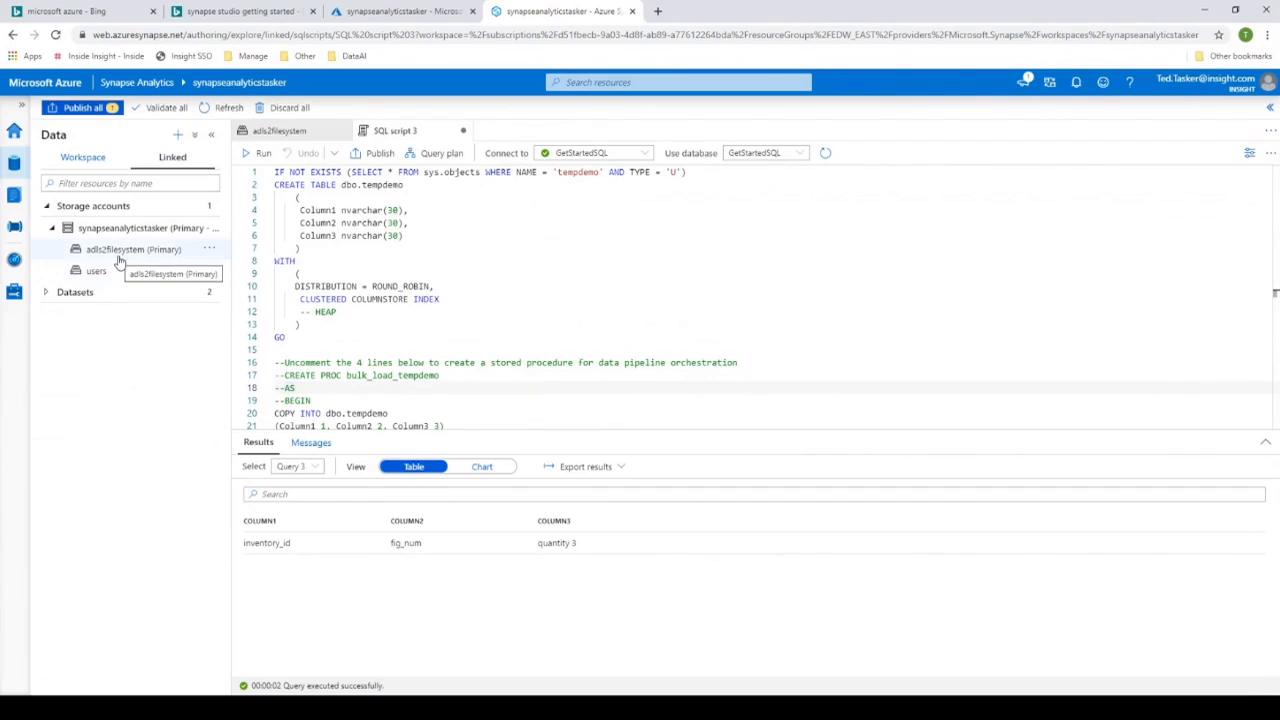
click(46, 295)
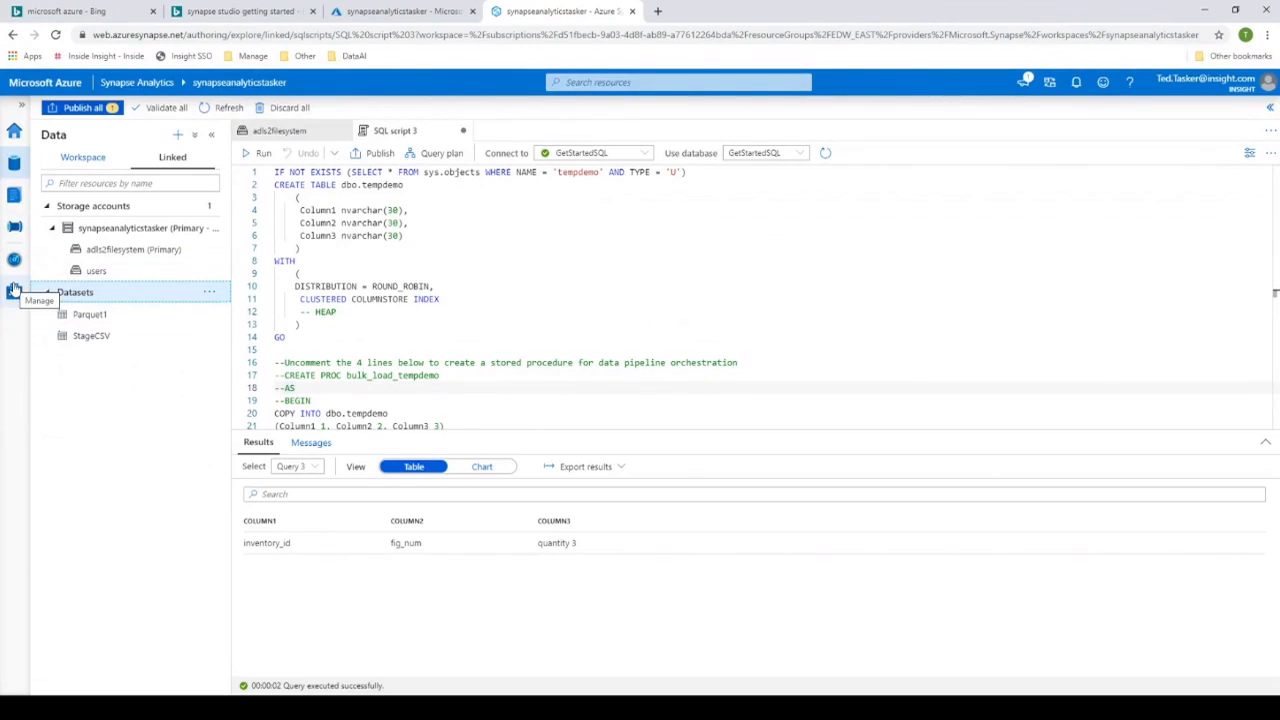
click(106, 340)
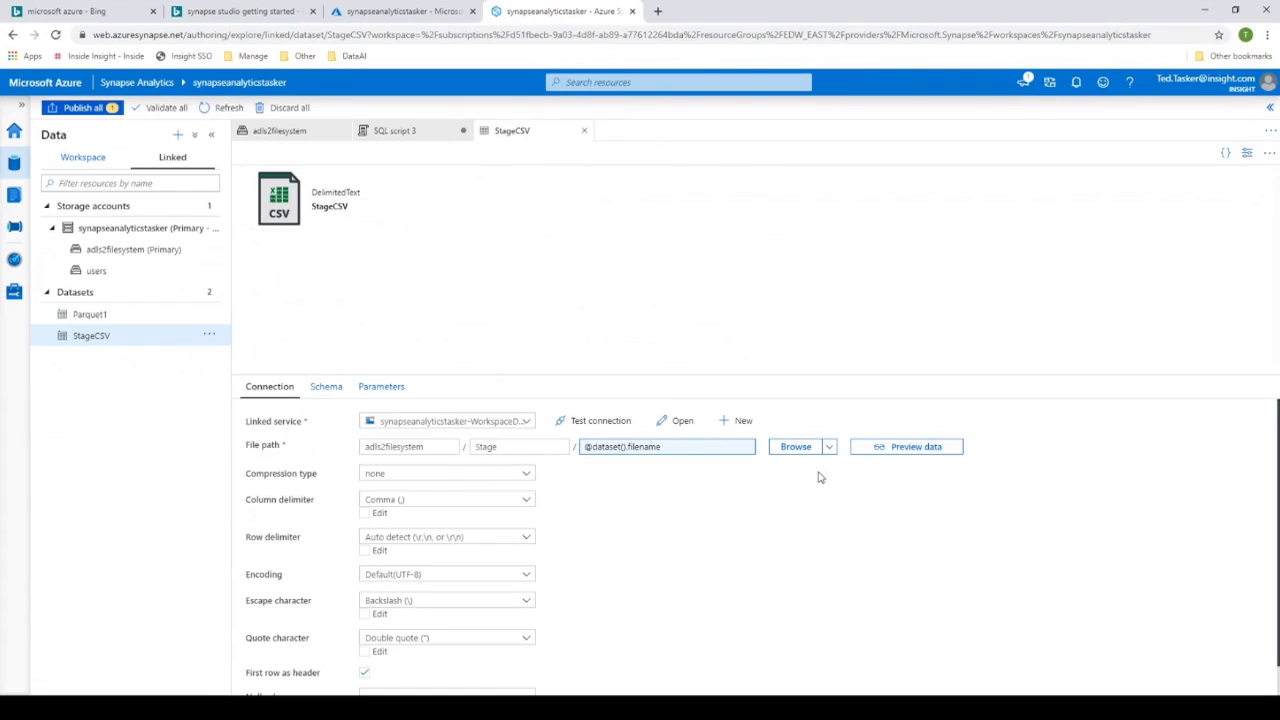
click(101, 320)
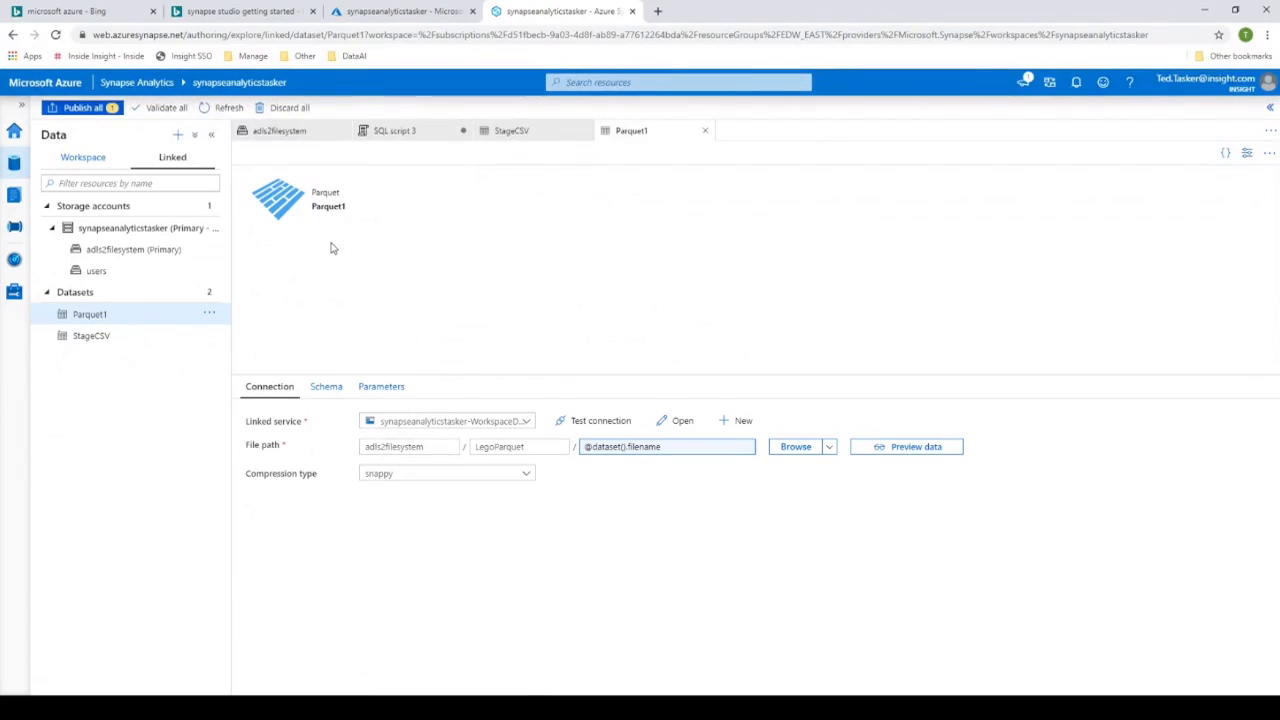
click(704, 131)
click(585, 131)
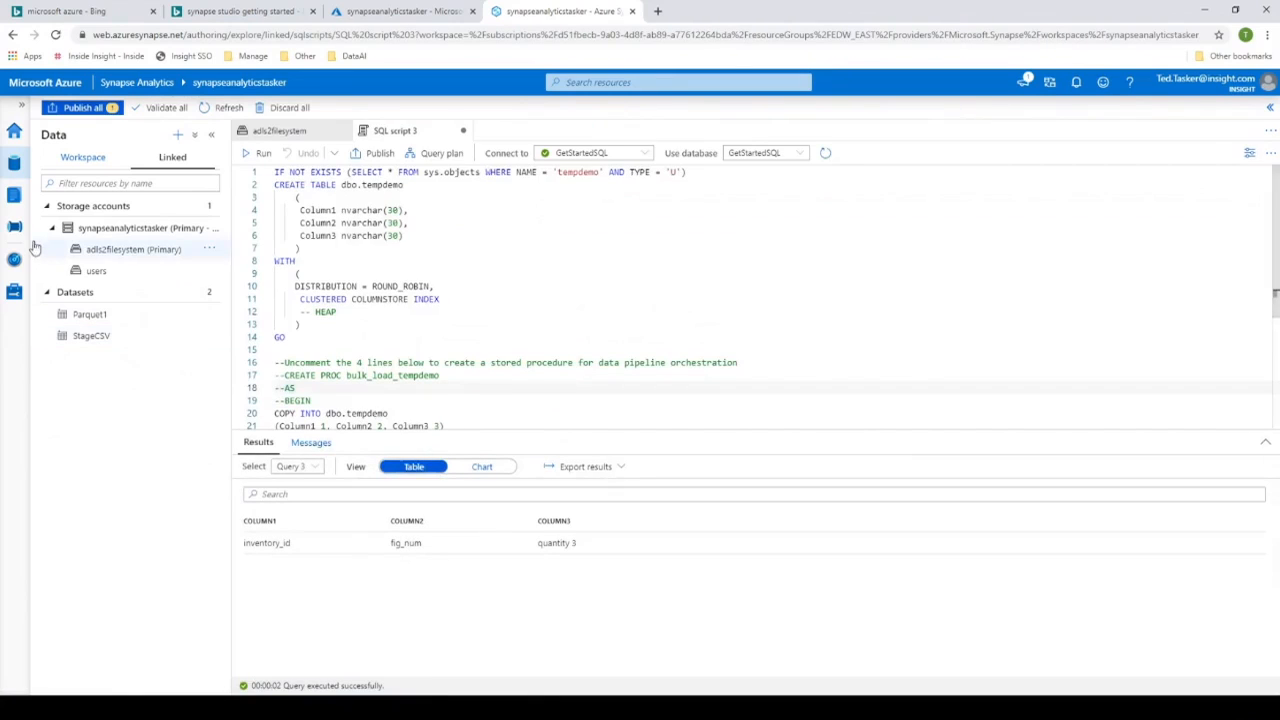
click(14, 229)
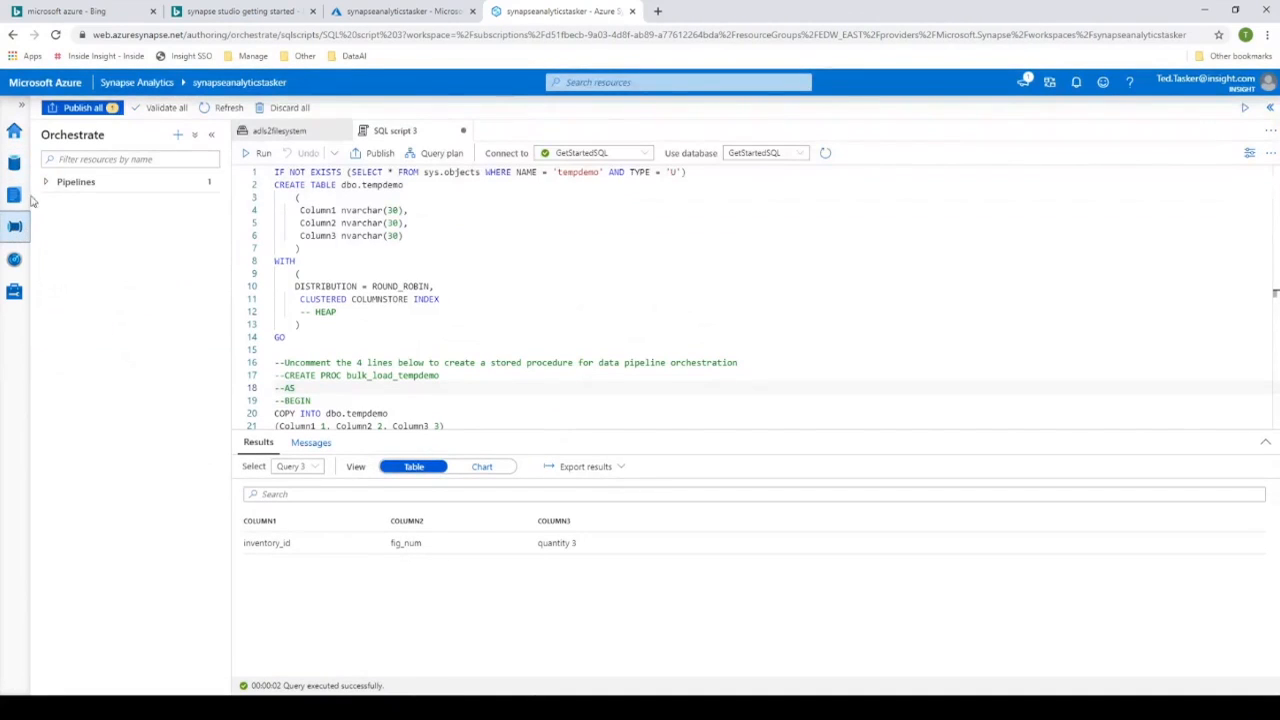
click(13, 195)
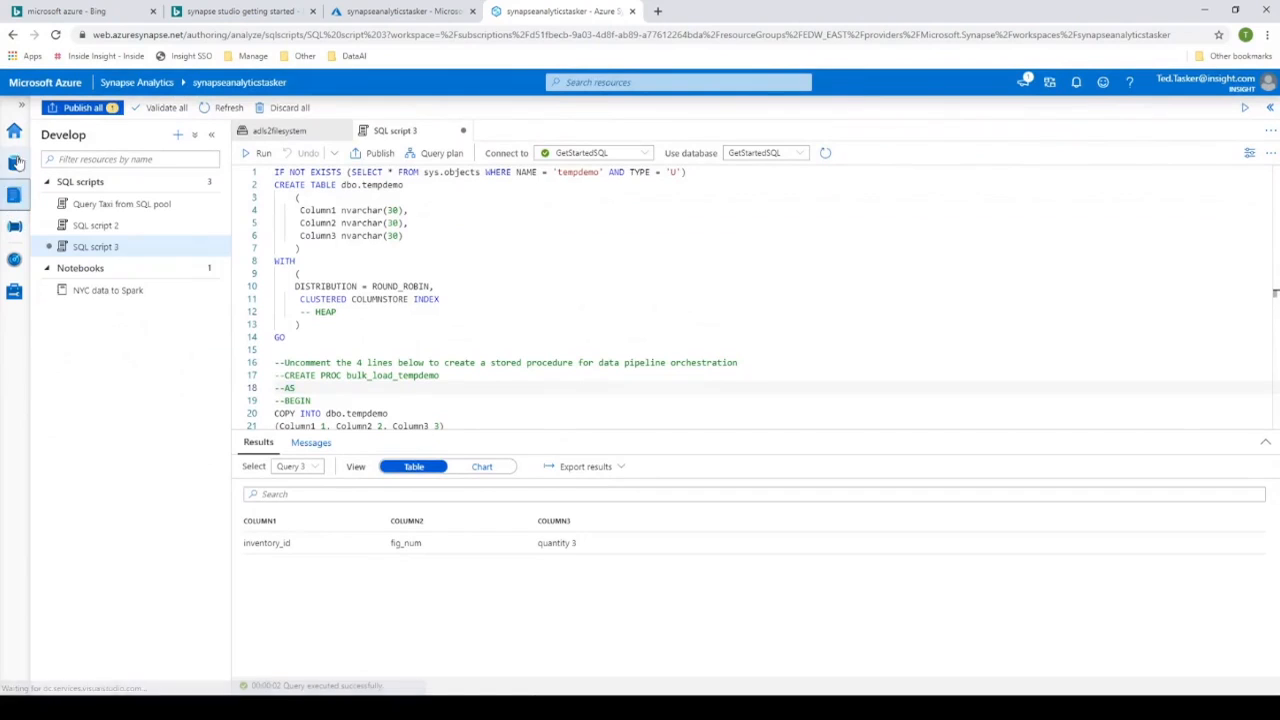
click(14, 163)
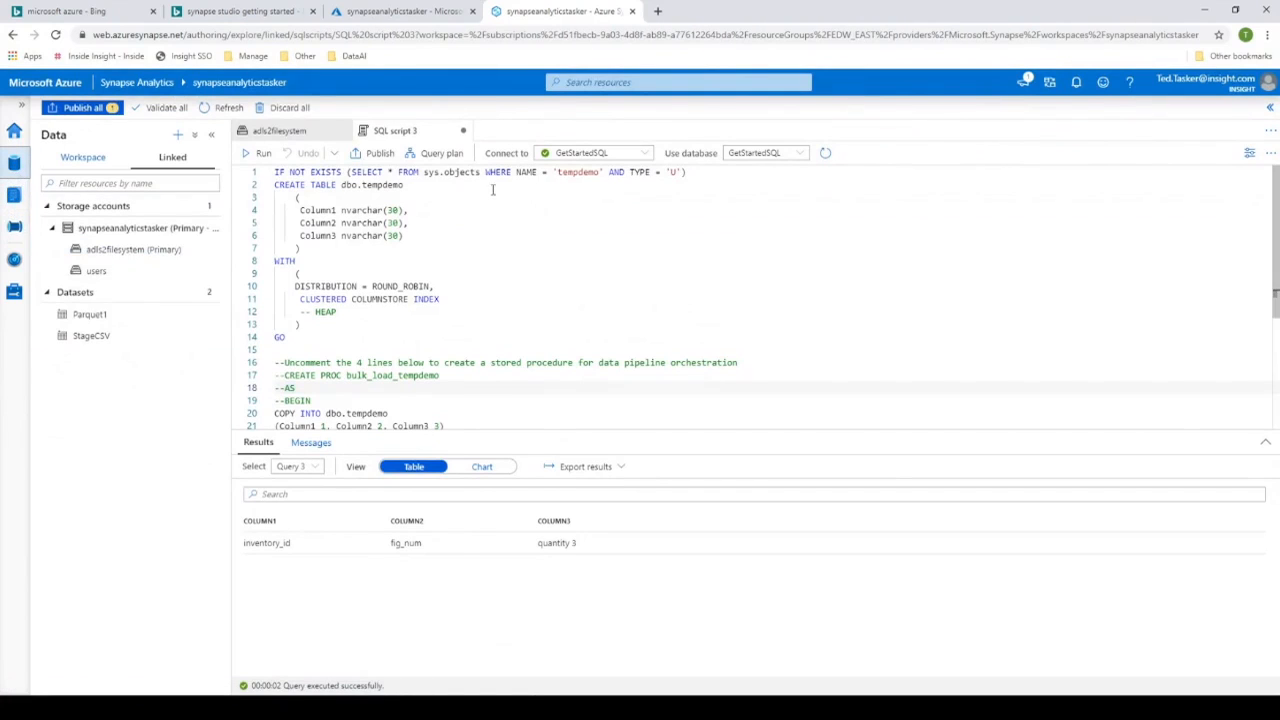
- Open the Stage folder at the root of the linked adls2filesystem storage
click(100, 249)
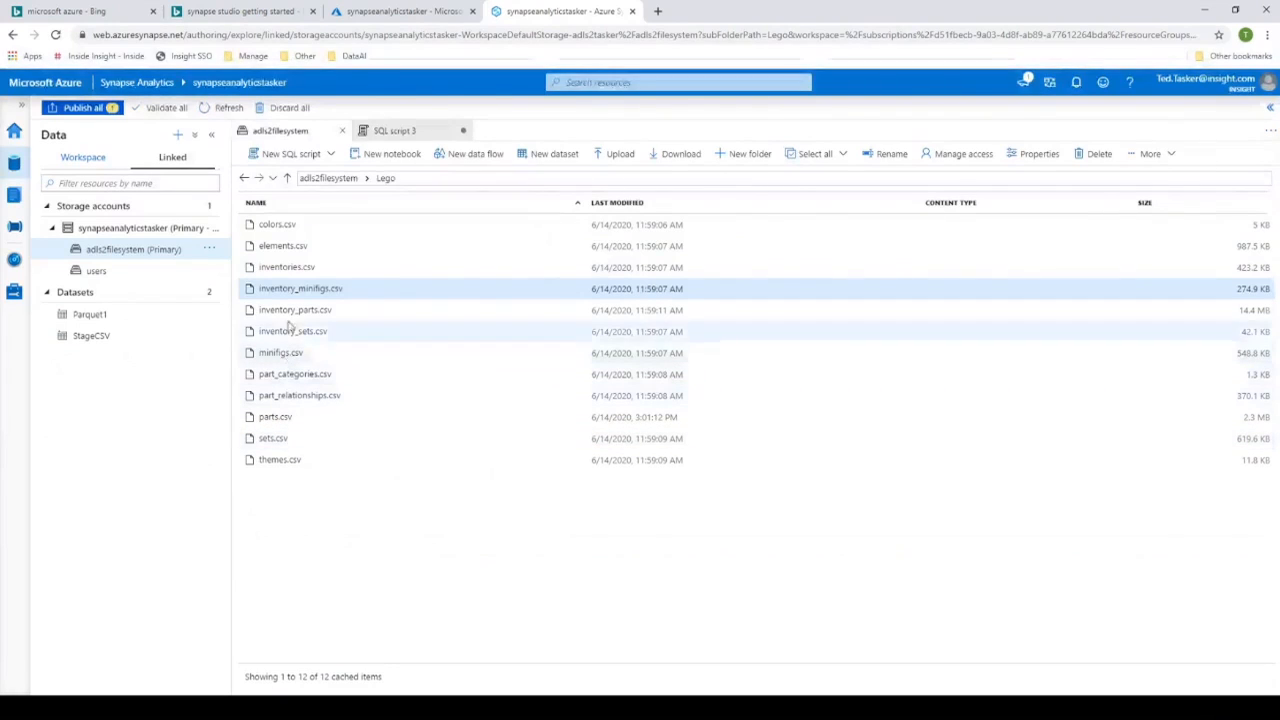
click(341, 178)
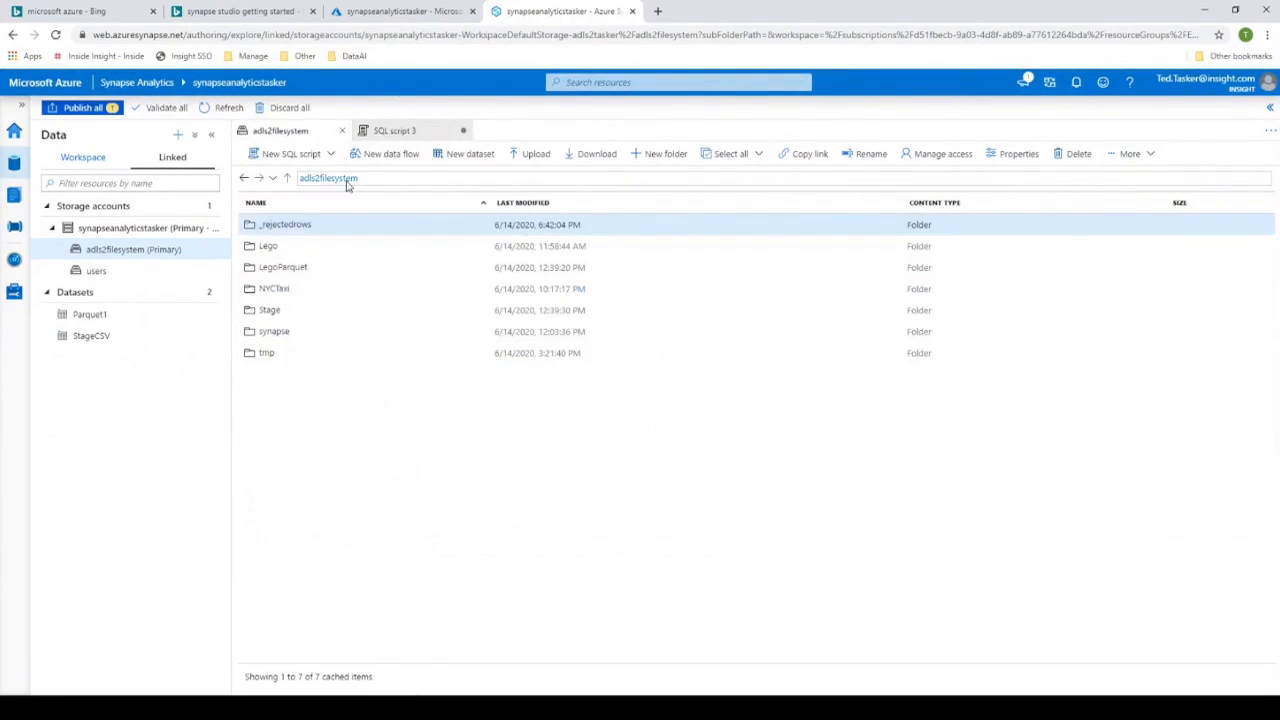
click(268, 311)
double_click(268, 311)
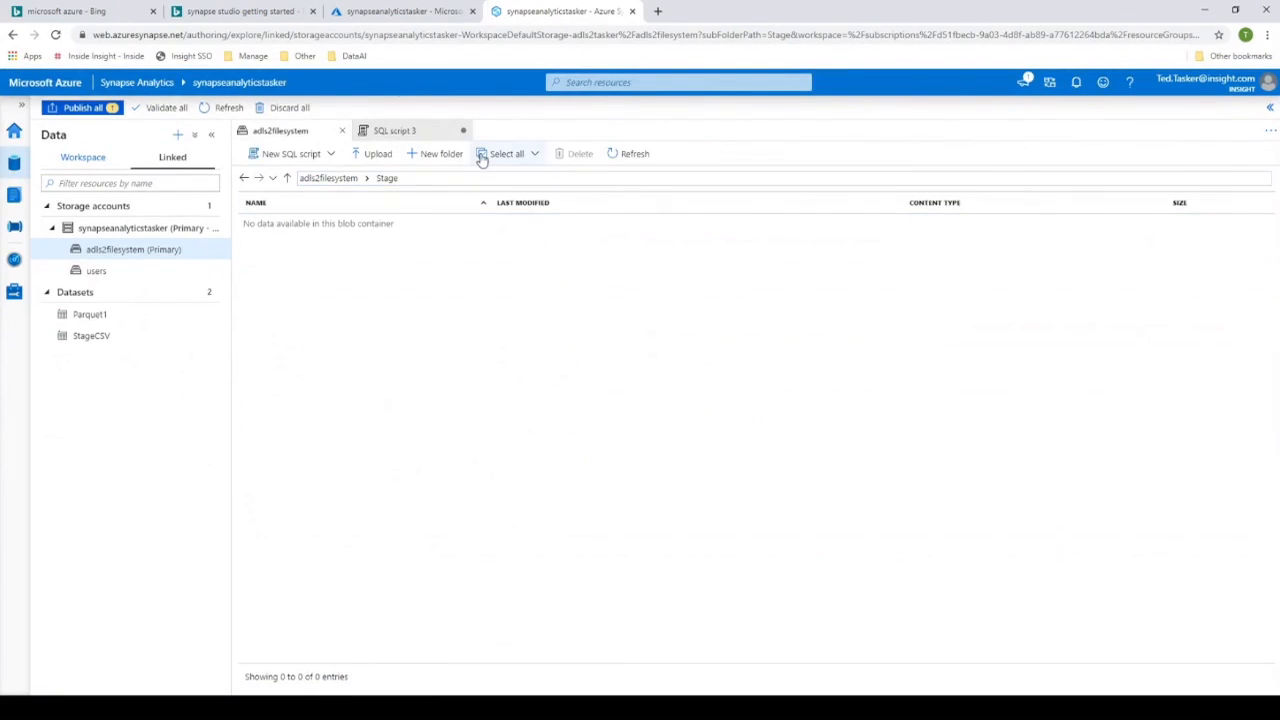
- Upload all twelve CSV files, from parts.csv to themes.csv, from the local lego folder into the Stage folder
click(380, 157)
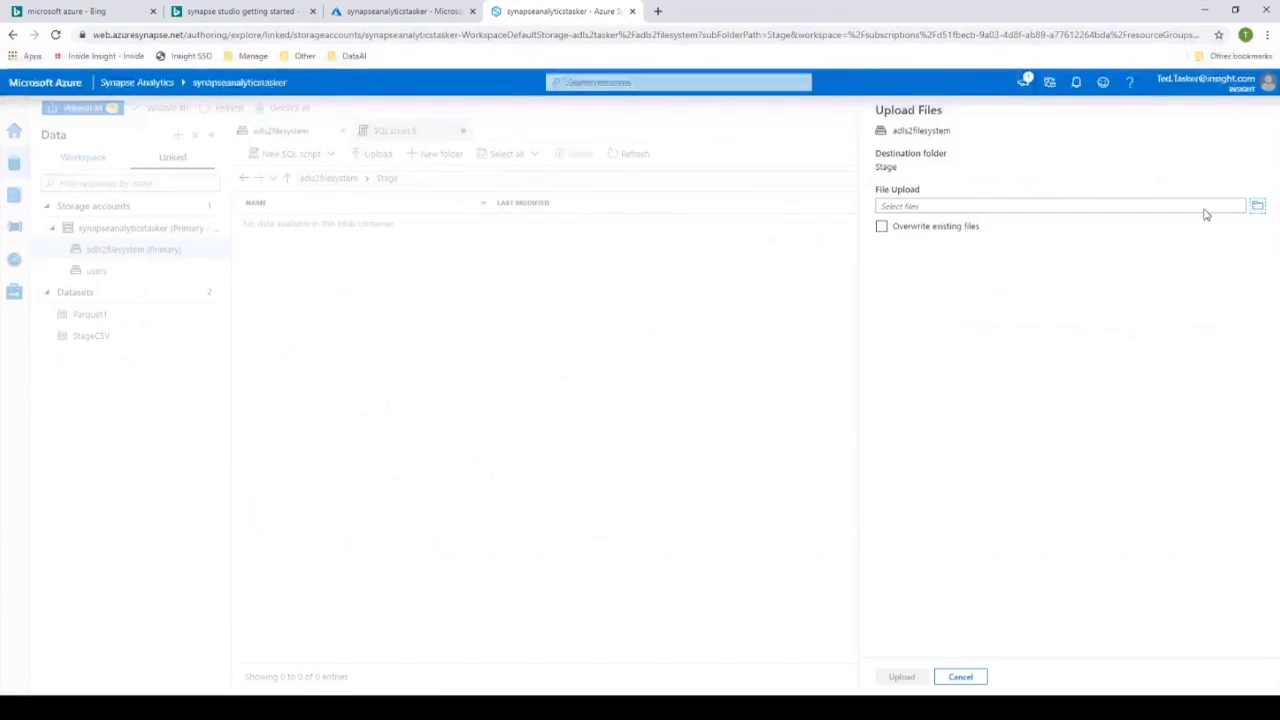
click(1261, 209)
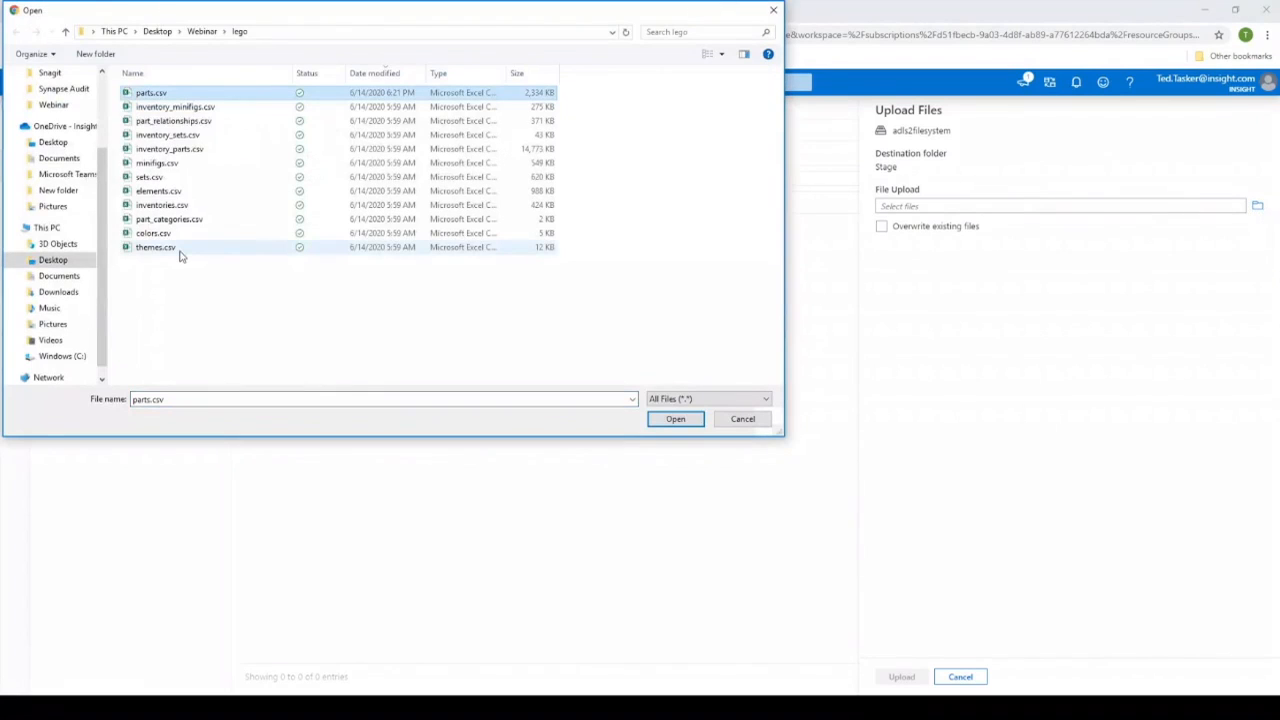
shift+click(178, 251)
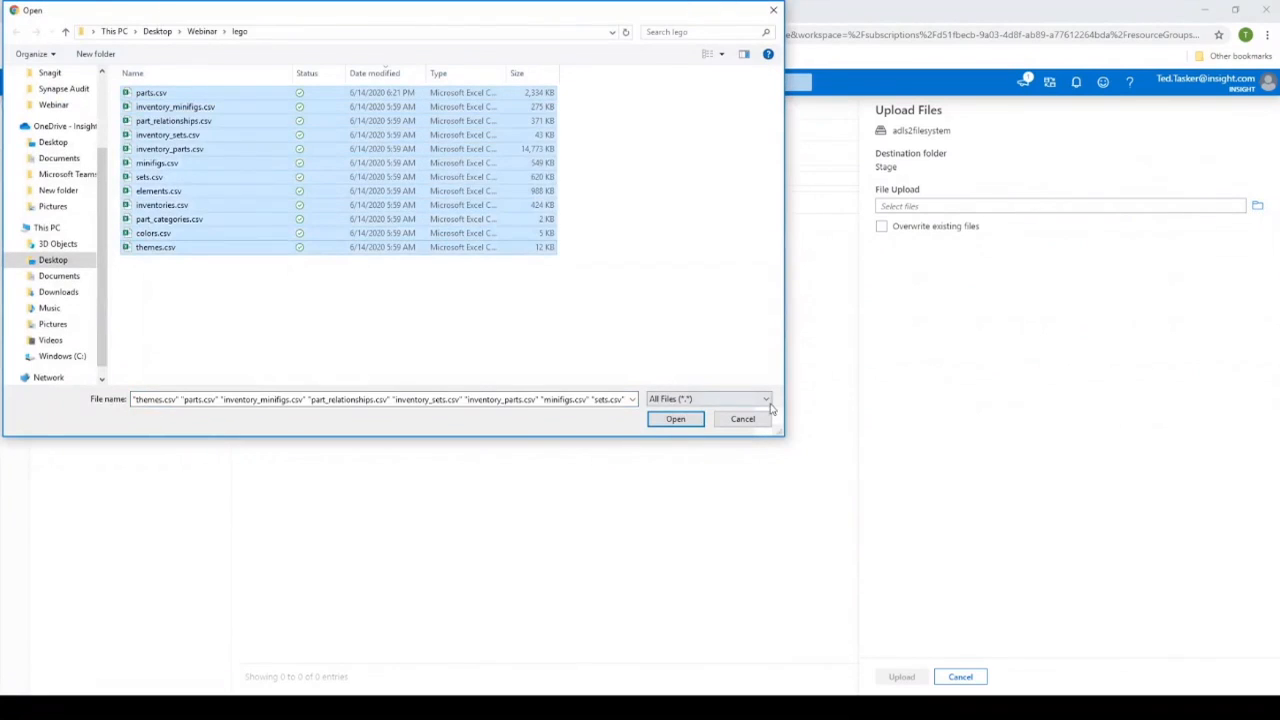
click(676, 419)
click(903, 676)
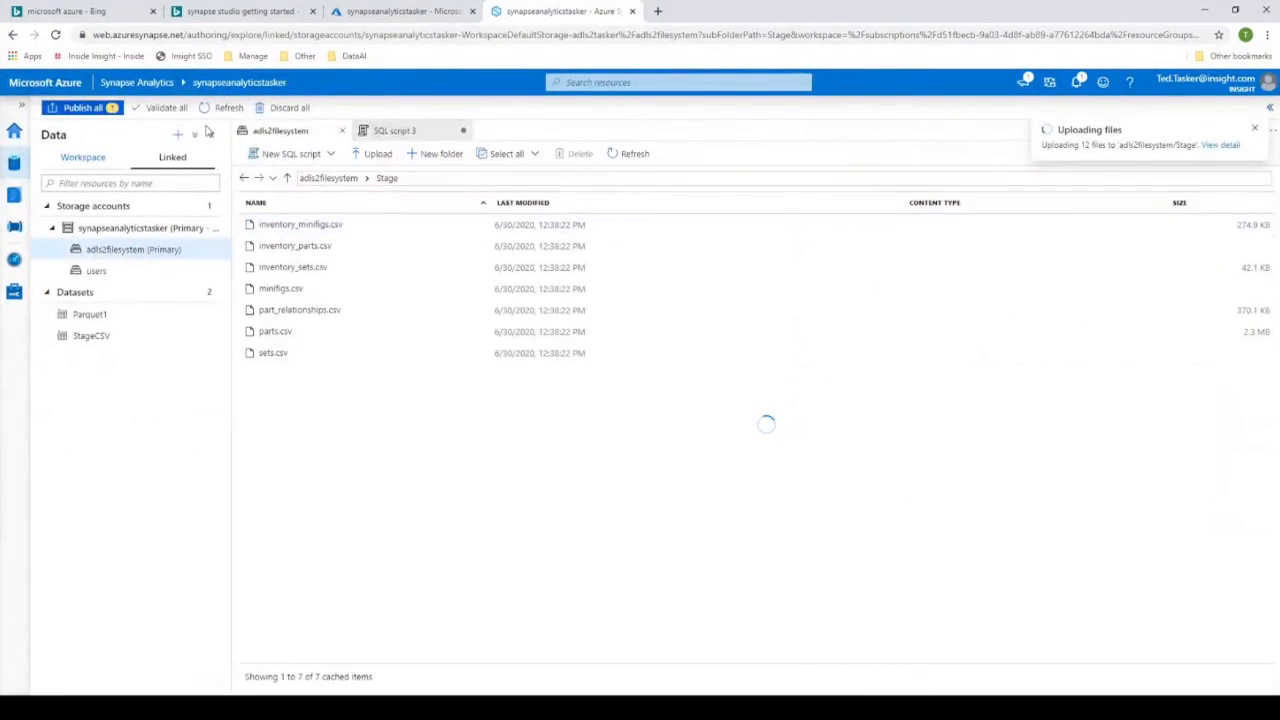
- Open the CopyCSVtoParquet pipeline in the Orchestrate hub and show the activities inside ForEach1
click(13, 229)
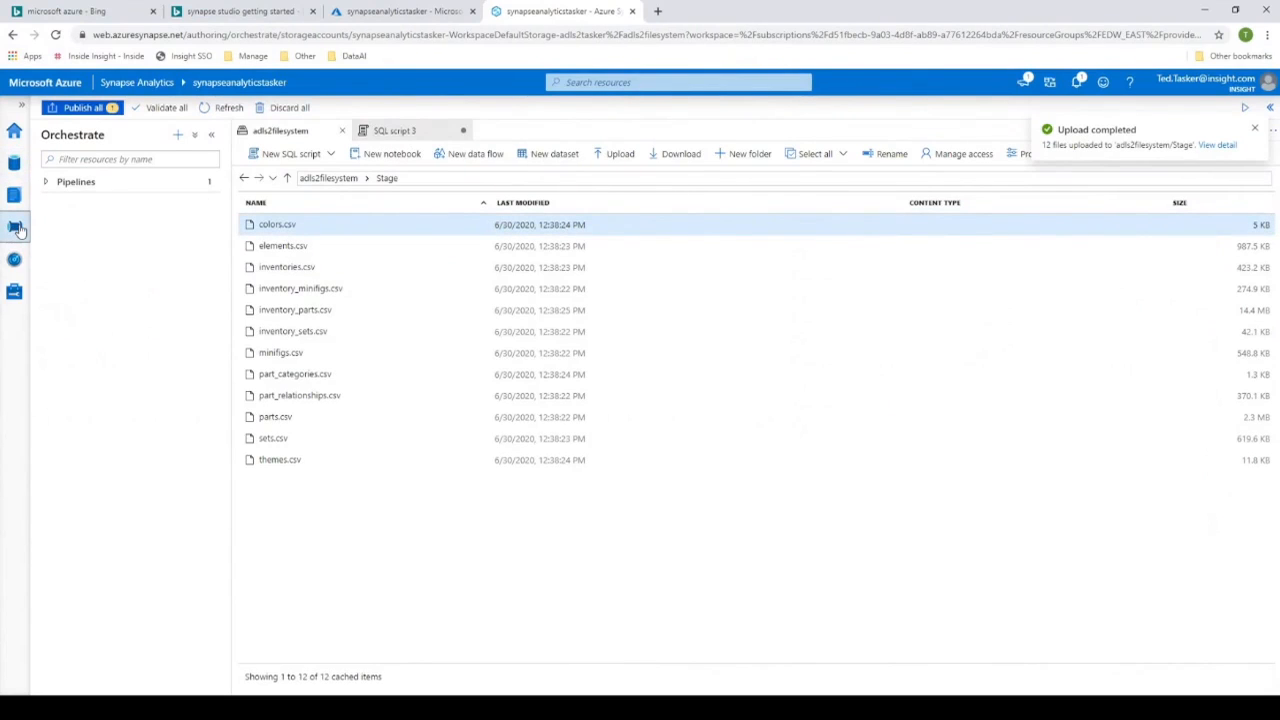
click(60, 186)
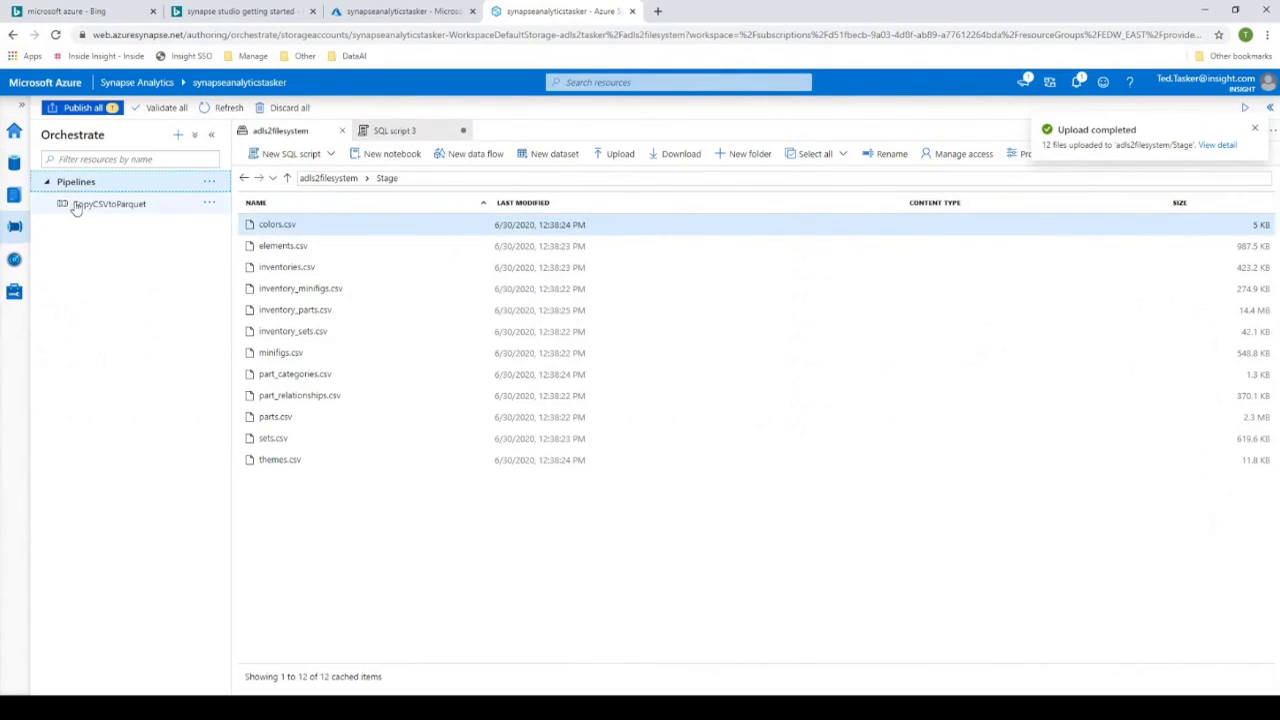
click(84, 207)
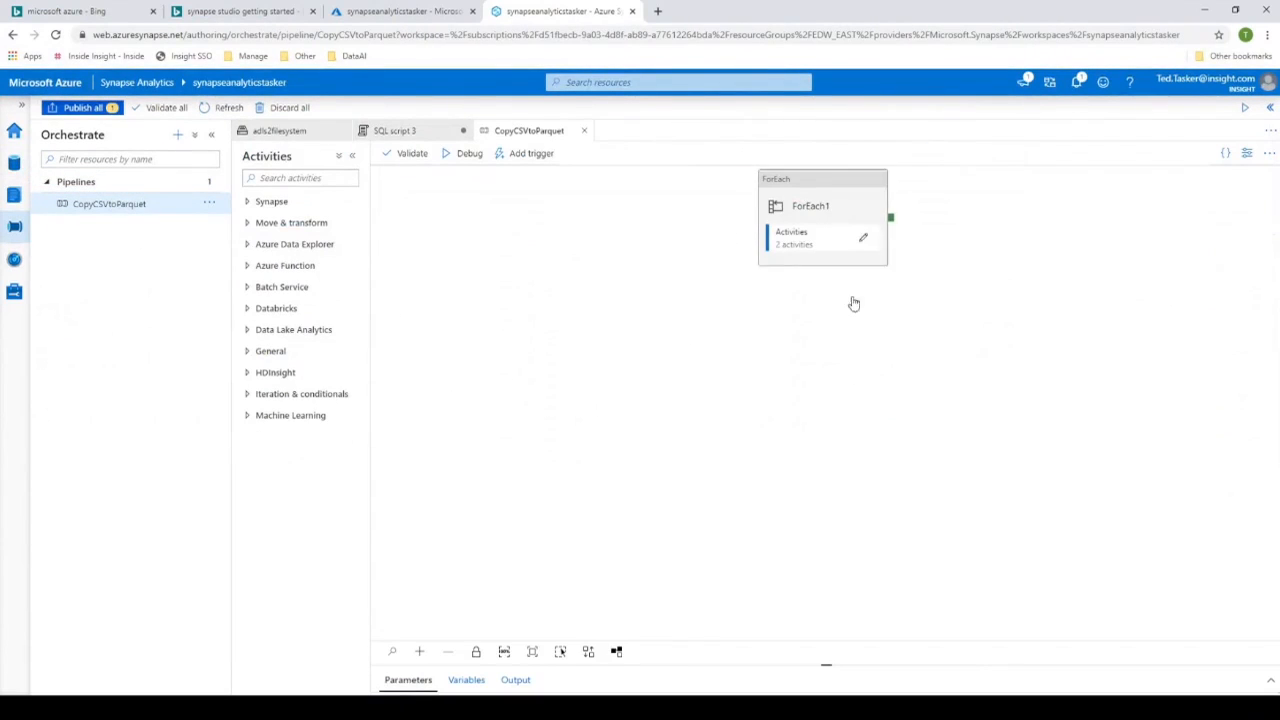
click(825, 238)
click(861, 234)
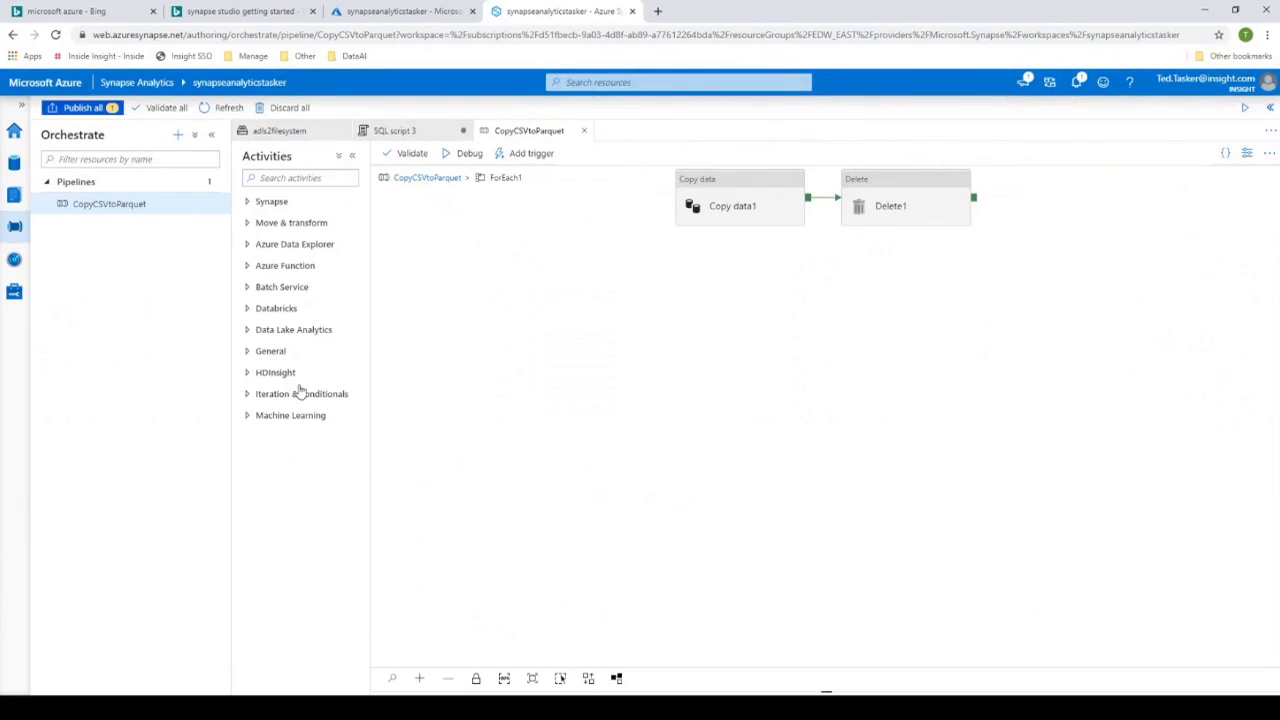
- Examine the source and sink settings of the Copy data1 activity and the general settings of the Delete1 activity
click(734, 211)
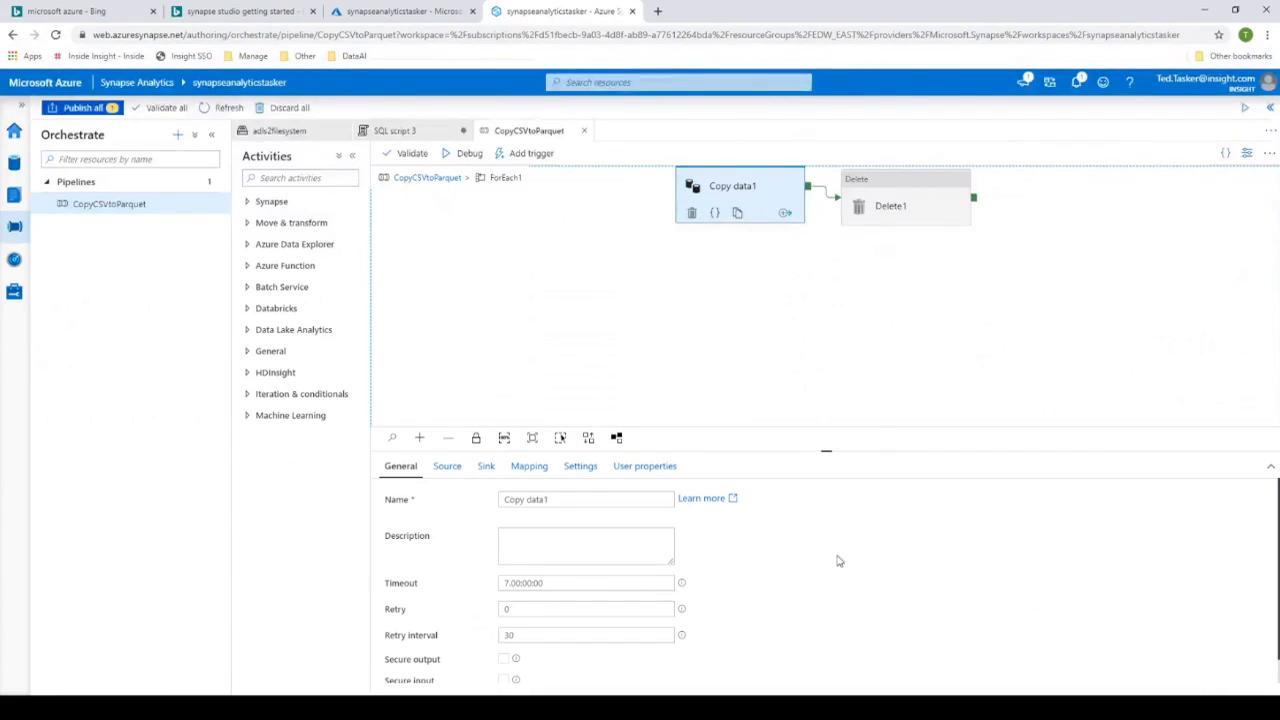
click(446, 466)
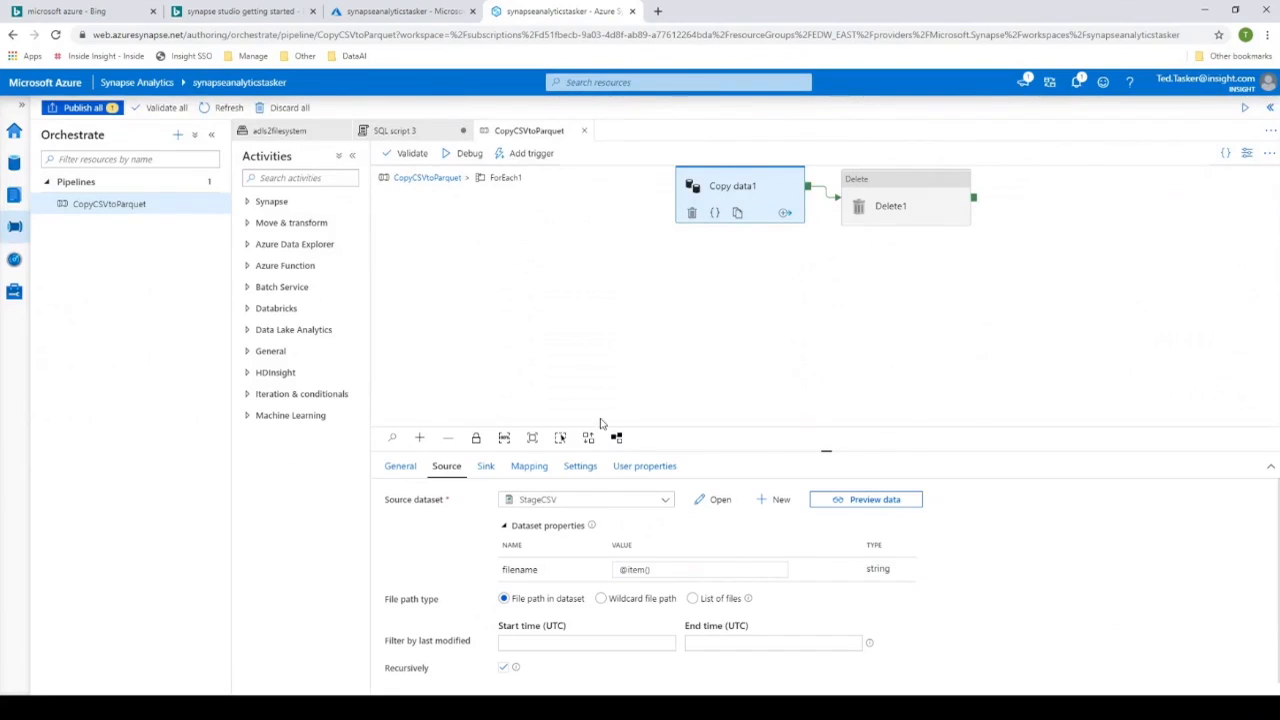
click(485, 472)
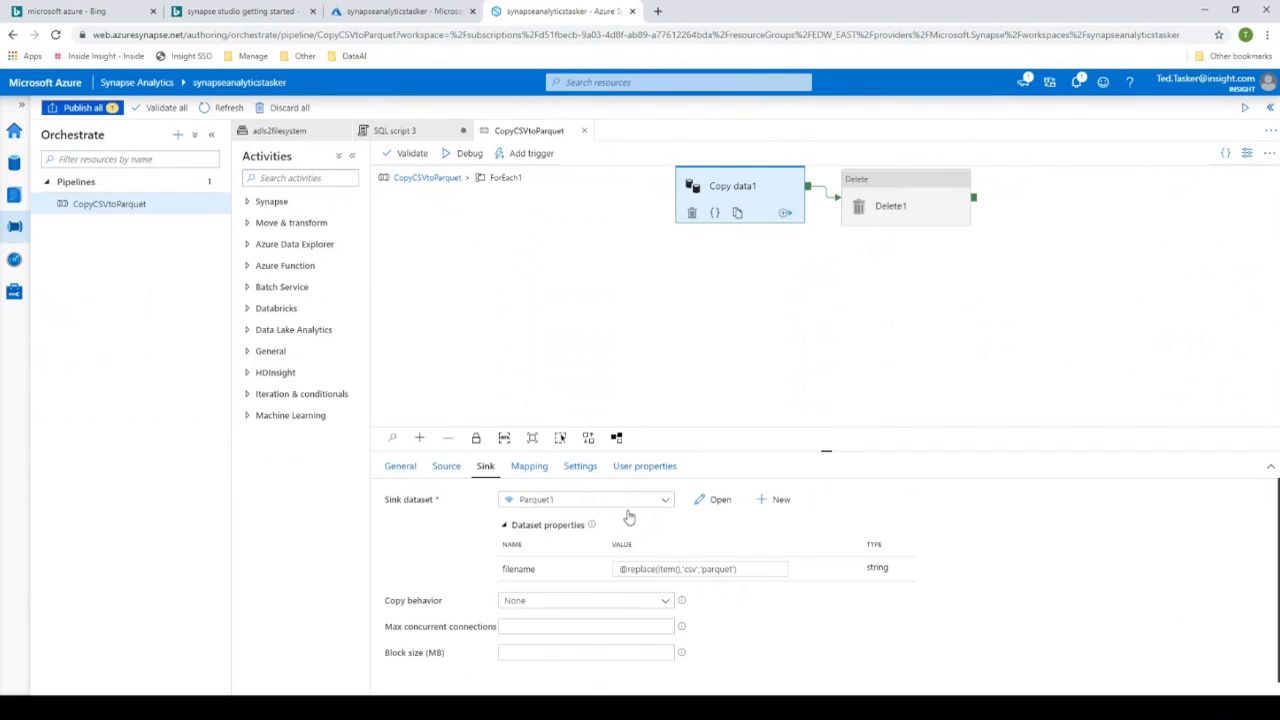
click(905, 186)
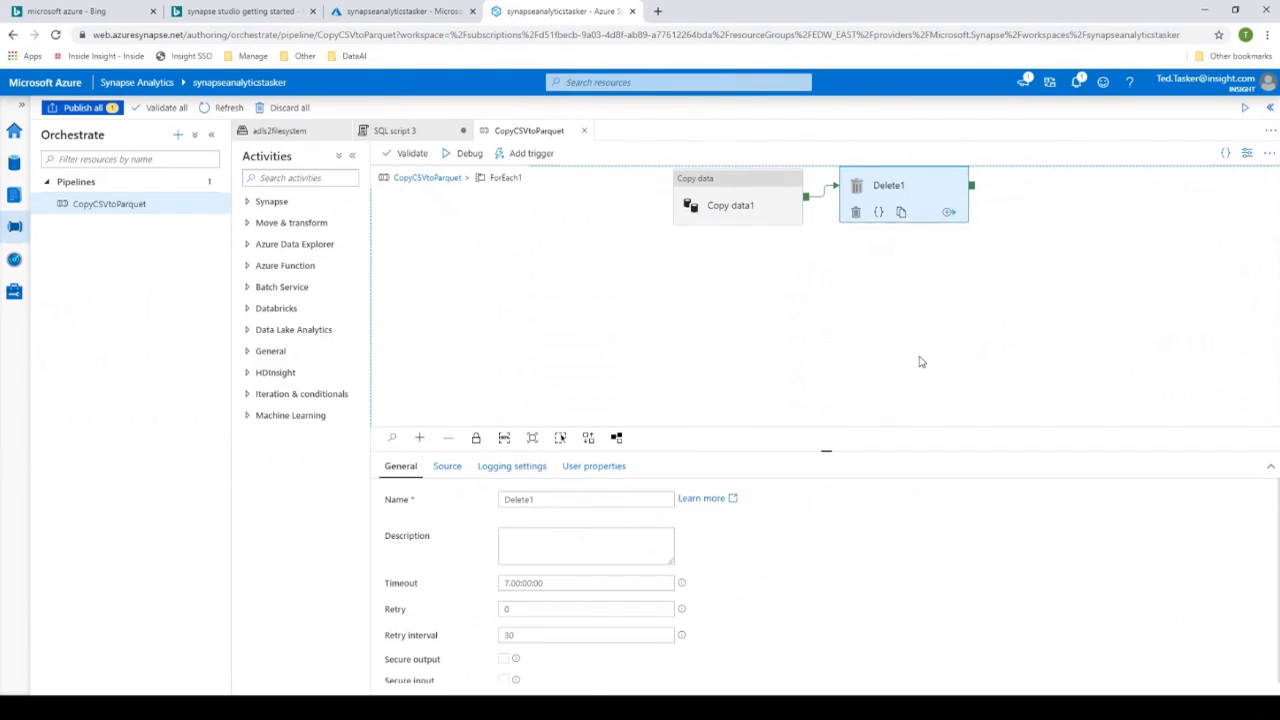
- Trigger an on-demand run of the CopyCSVtoParquet pipeline and refresh its status in the pipeline runs monitor
click(530, 157)
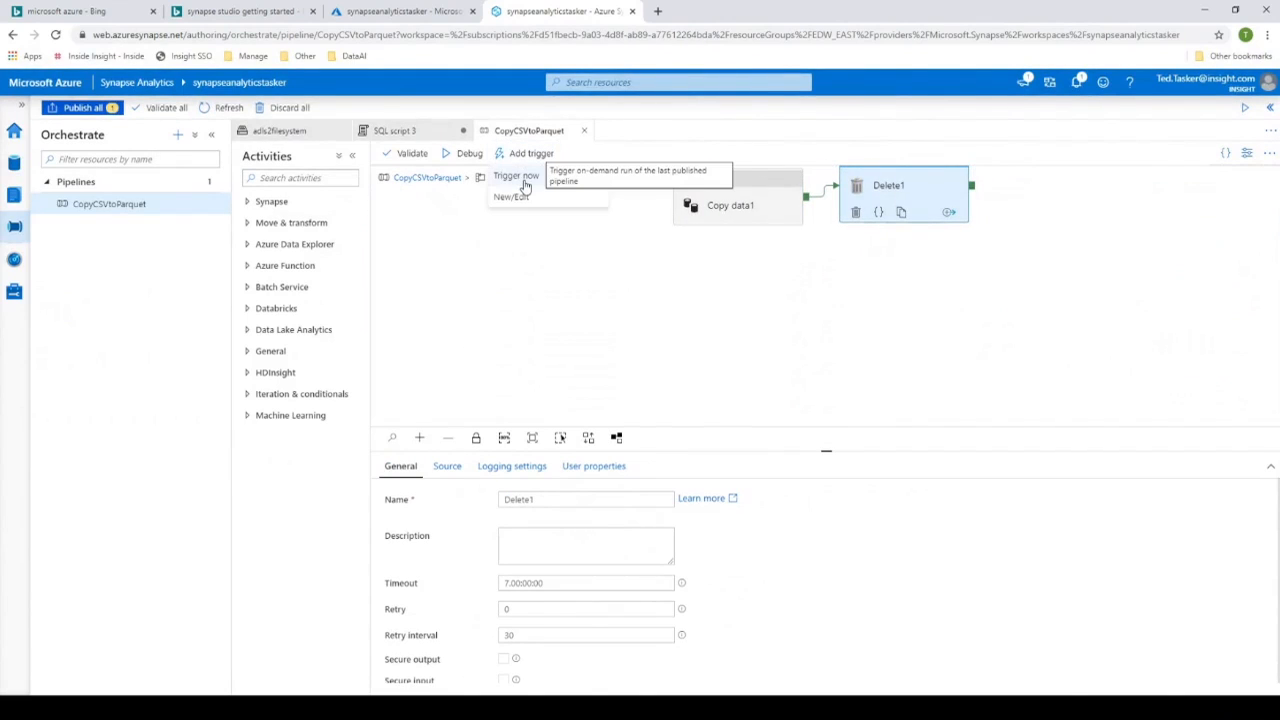
click(525, 177)
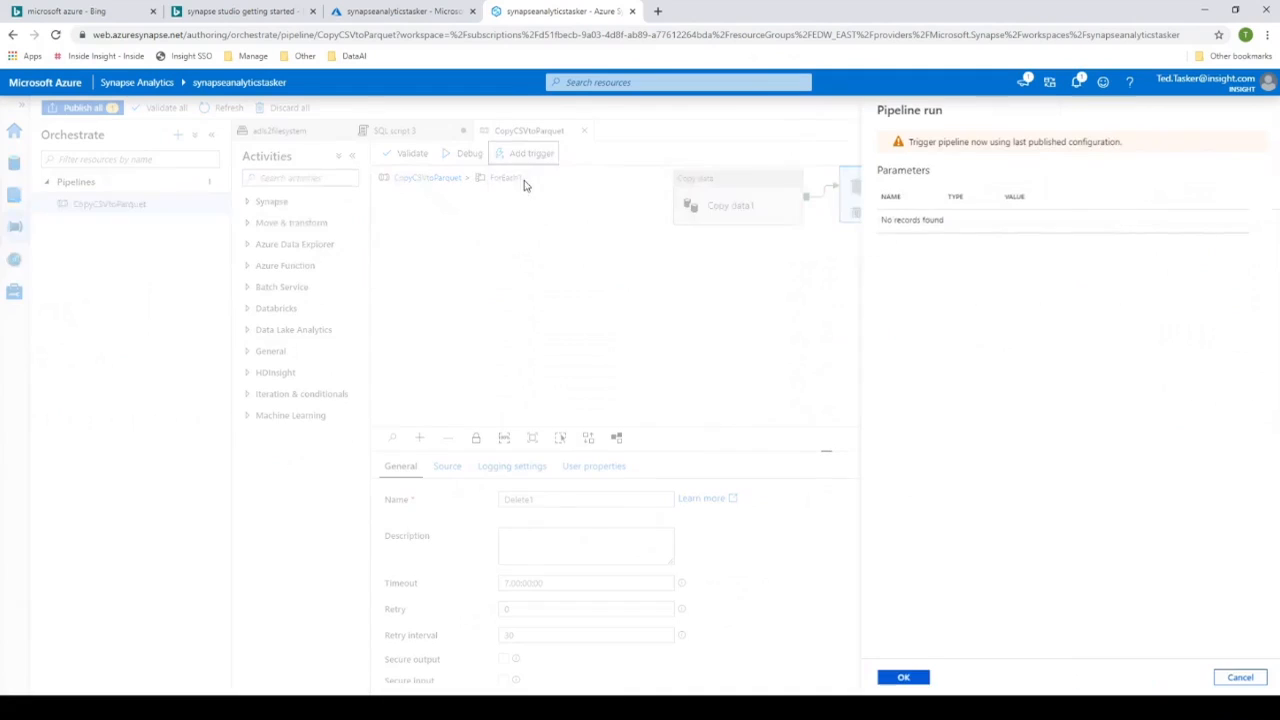
click(905, 677)
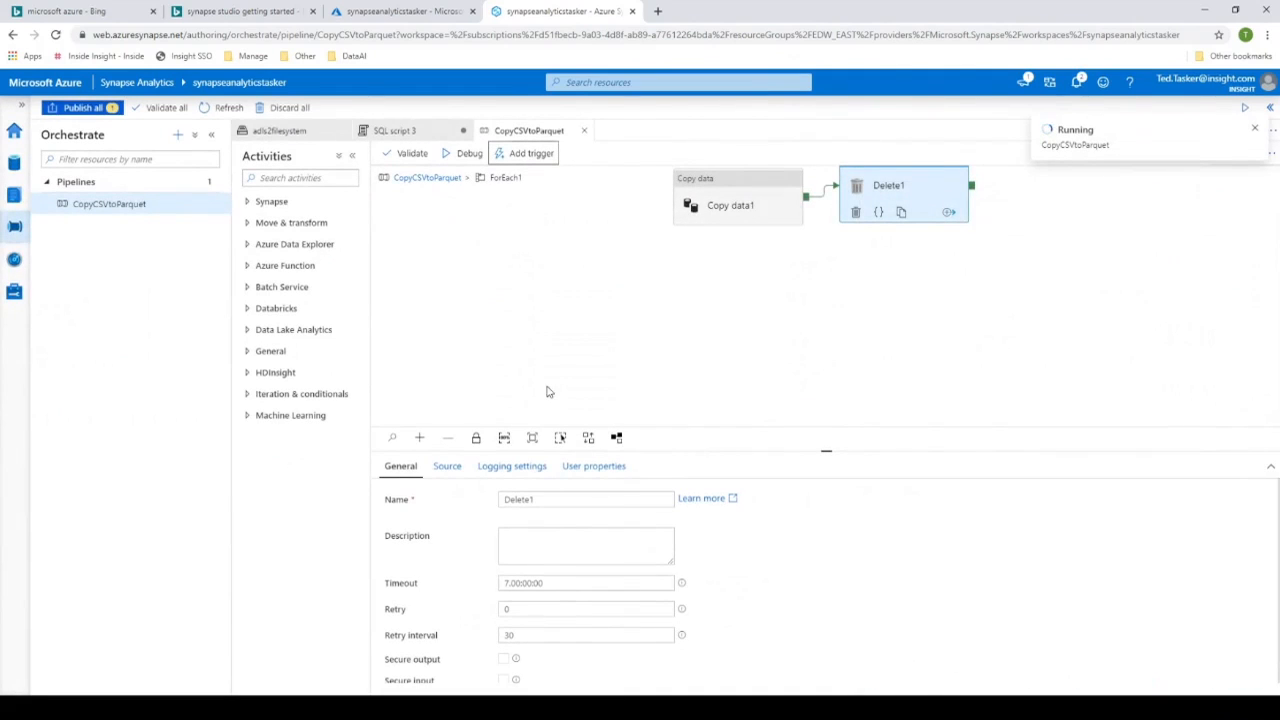
click(15, 264)
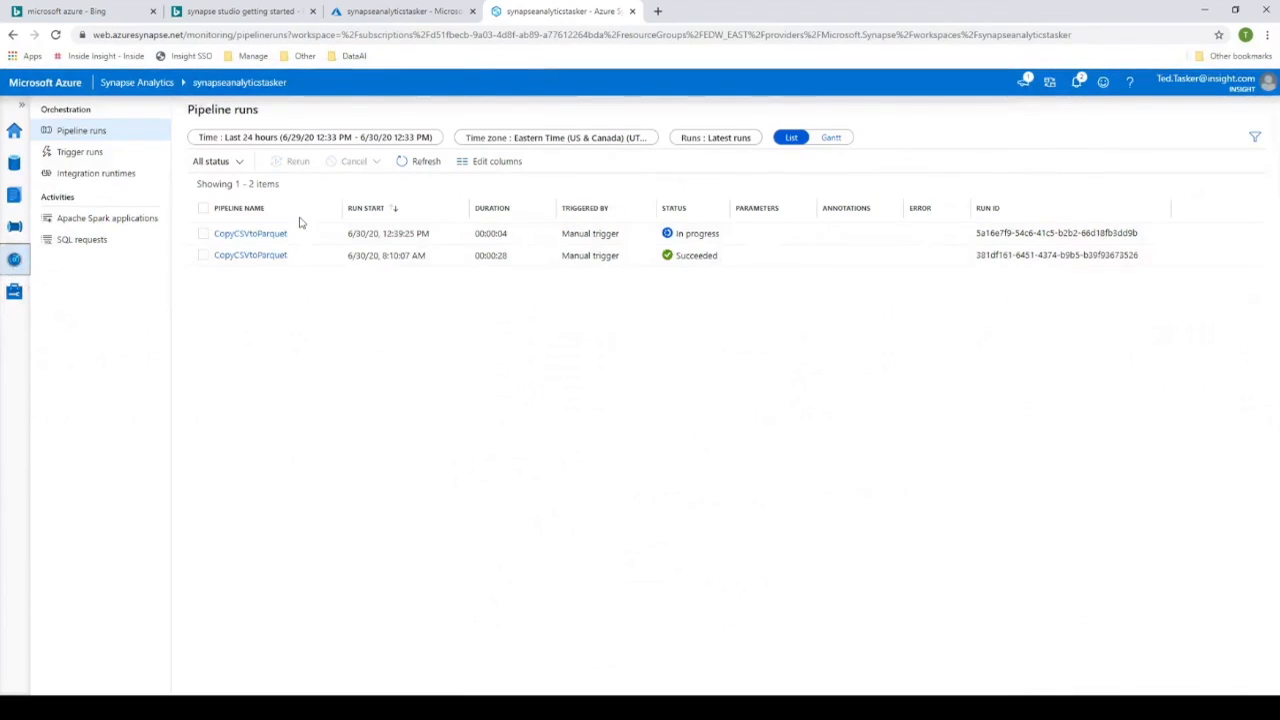
click(420, 162)
click(410, 162)
- Open the LegoParquet folder at the root of the linked adls2filesystem storage
click(15, 168)
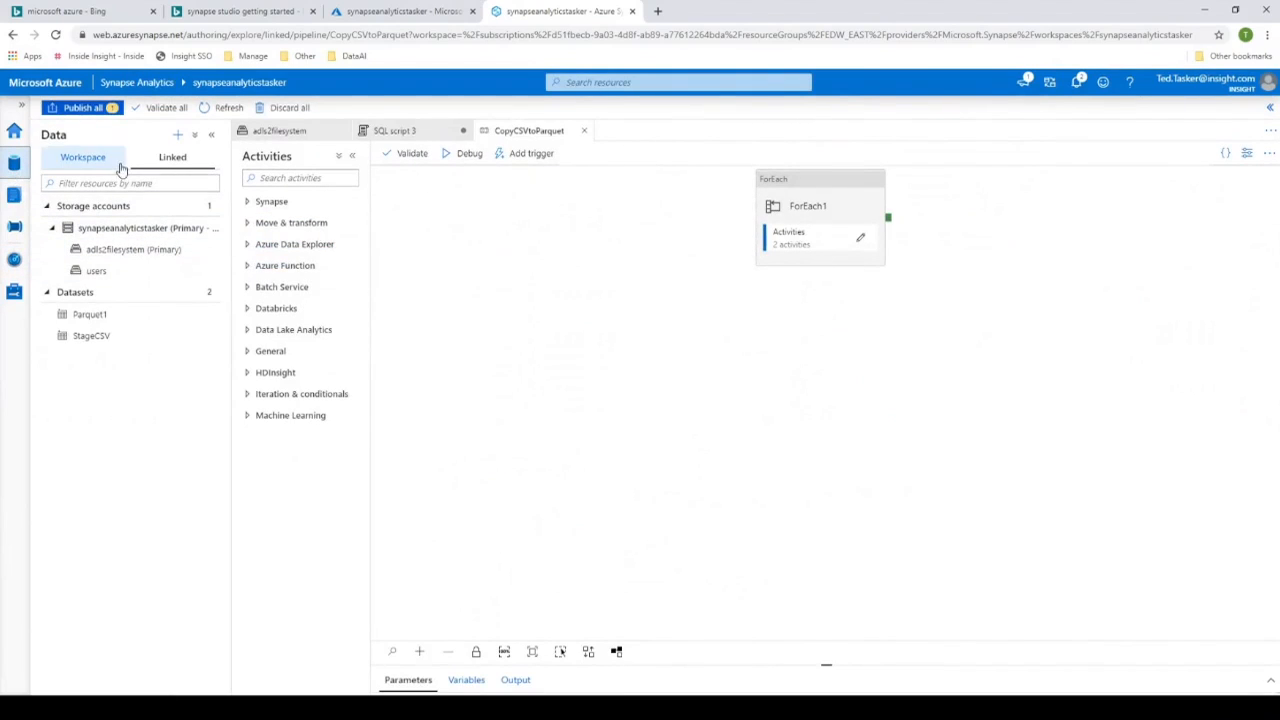
click(111, 254)
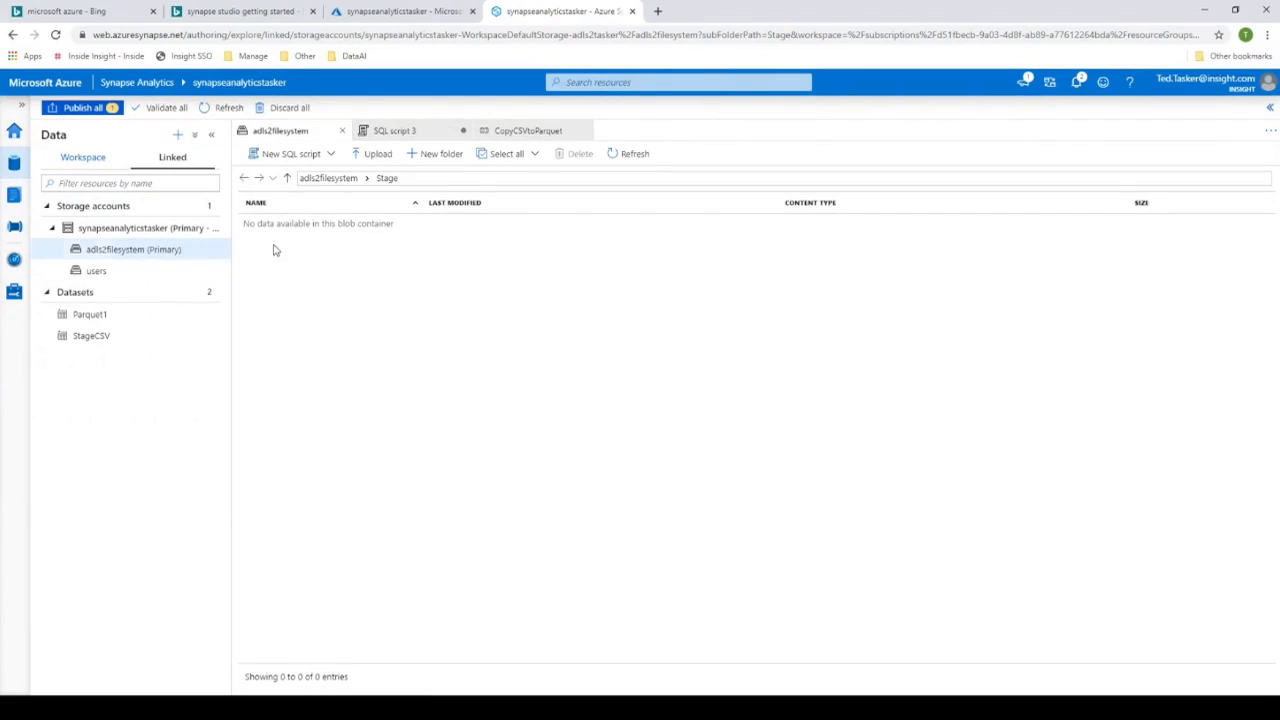
click(333, 179)
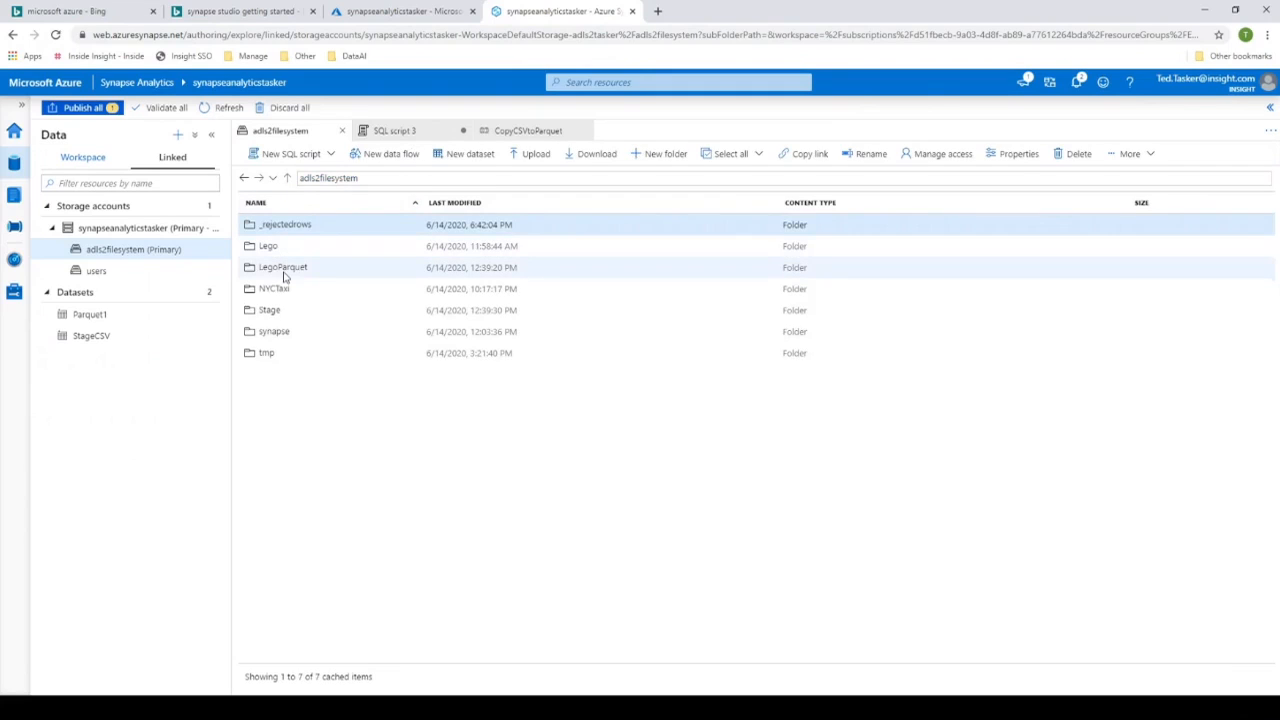
double_click(284, 270)
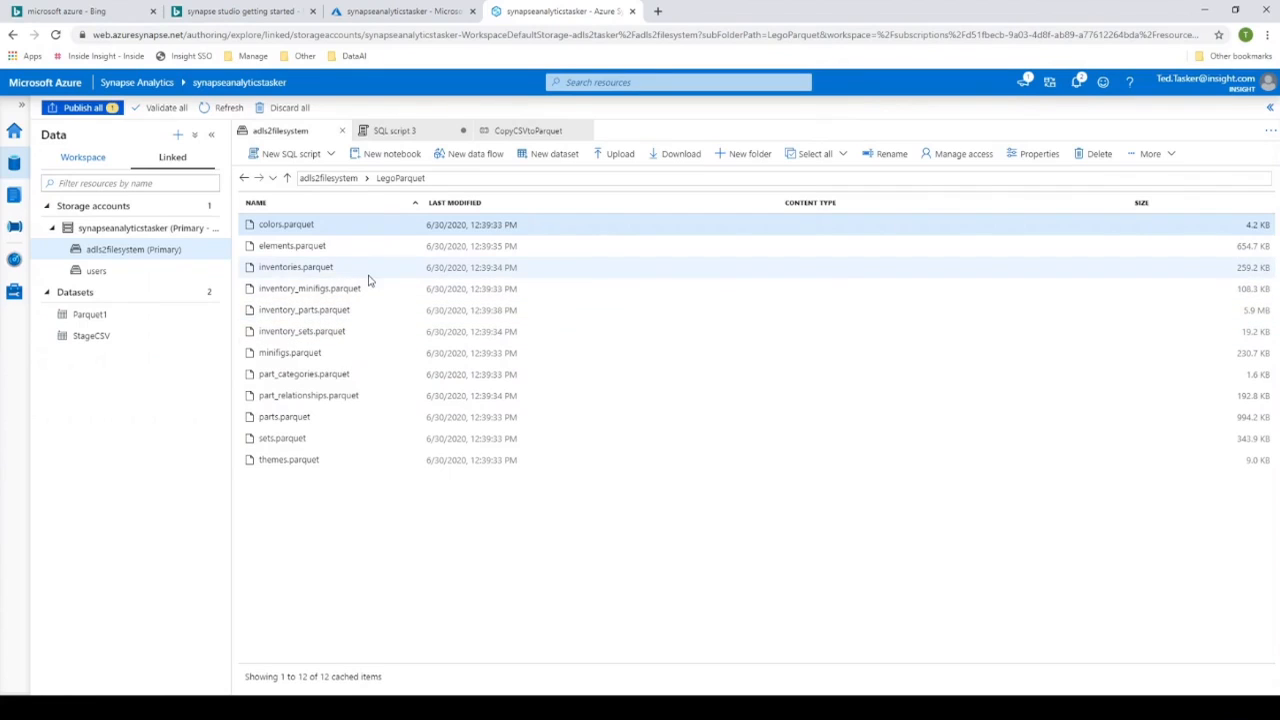
- Generate a Select TOP 100 rows SQL script for inventory_minifigs.parquet and run it on SQL on-demand
right_click(332, 288)
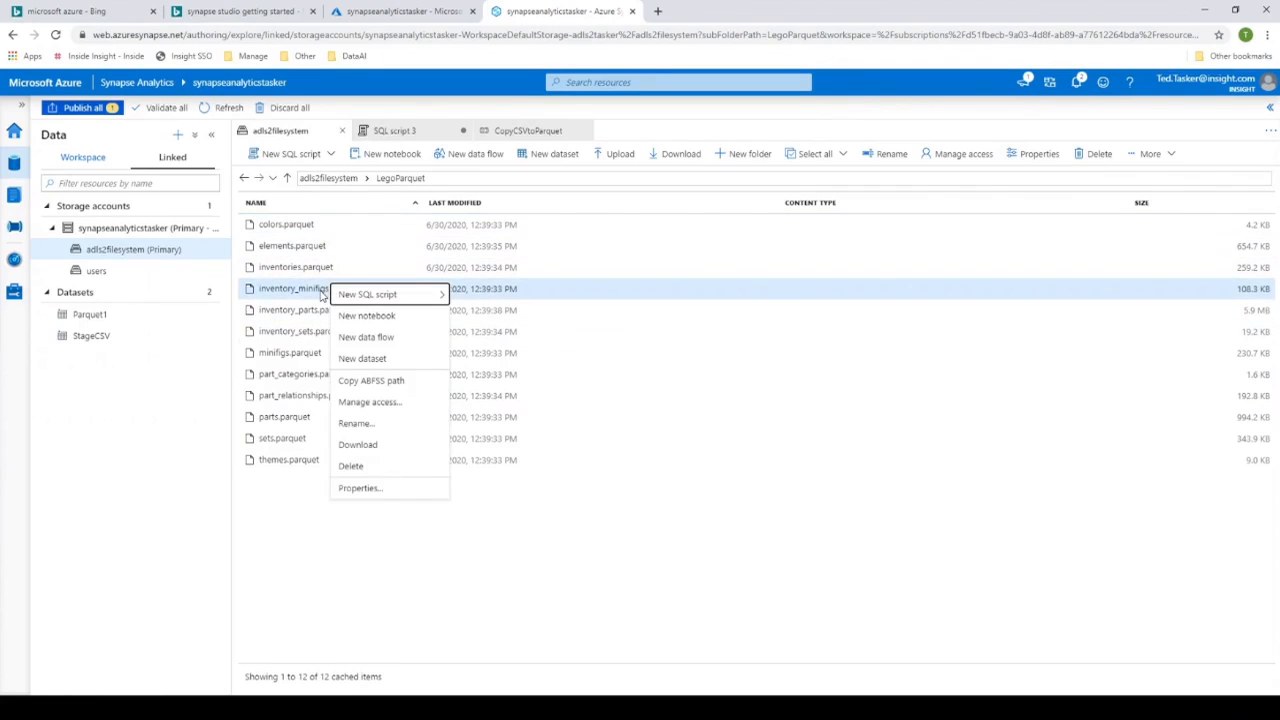
mouse_move(394, 292)
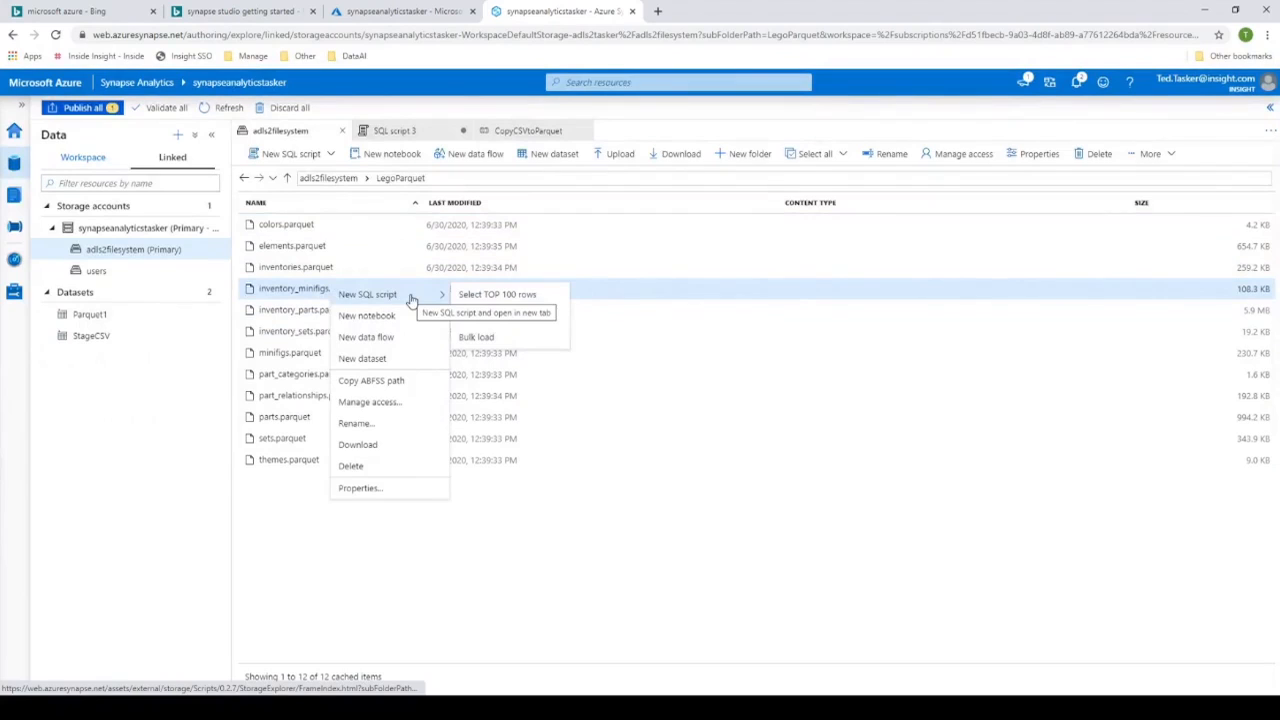
click(478, 295)
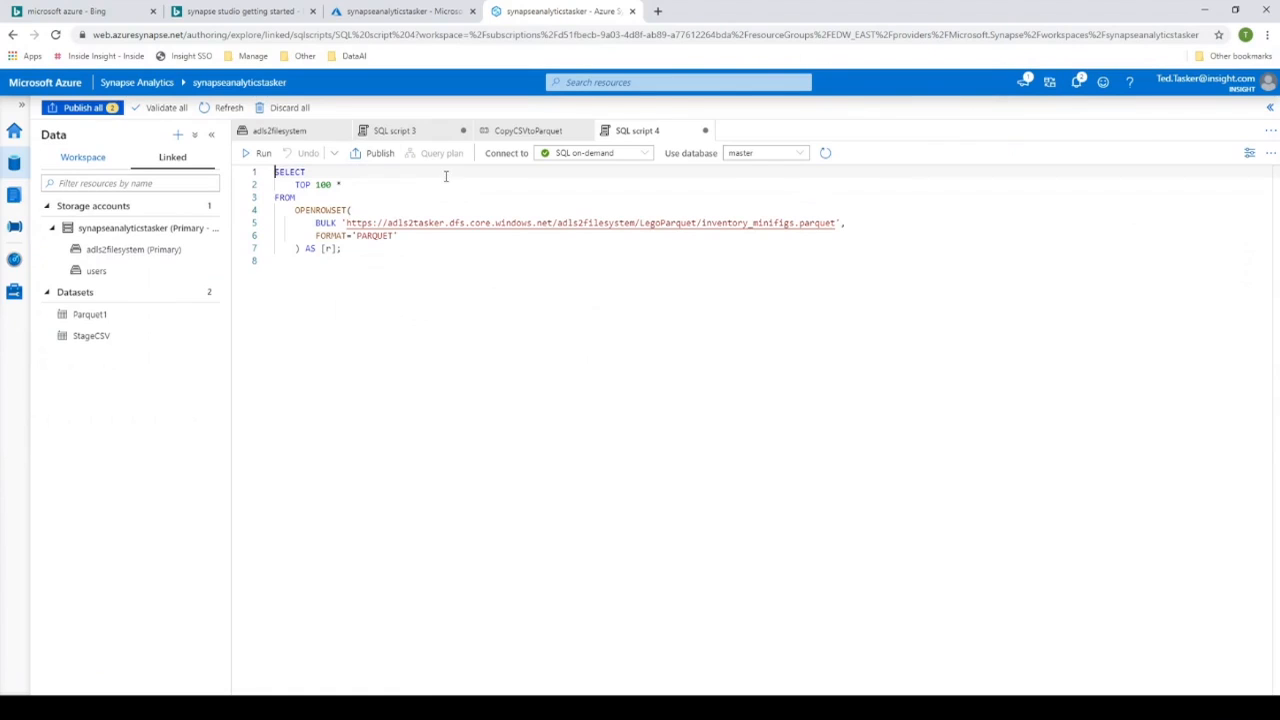
click(263, 154)
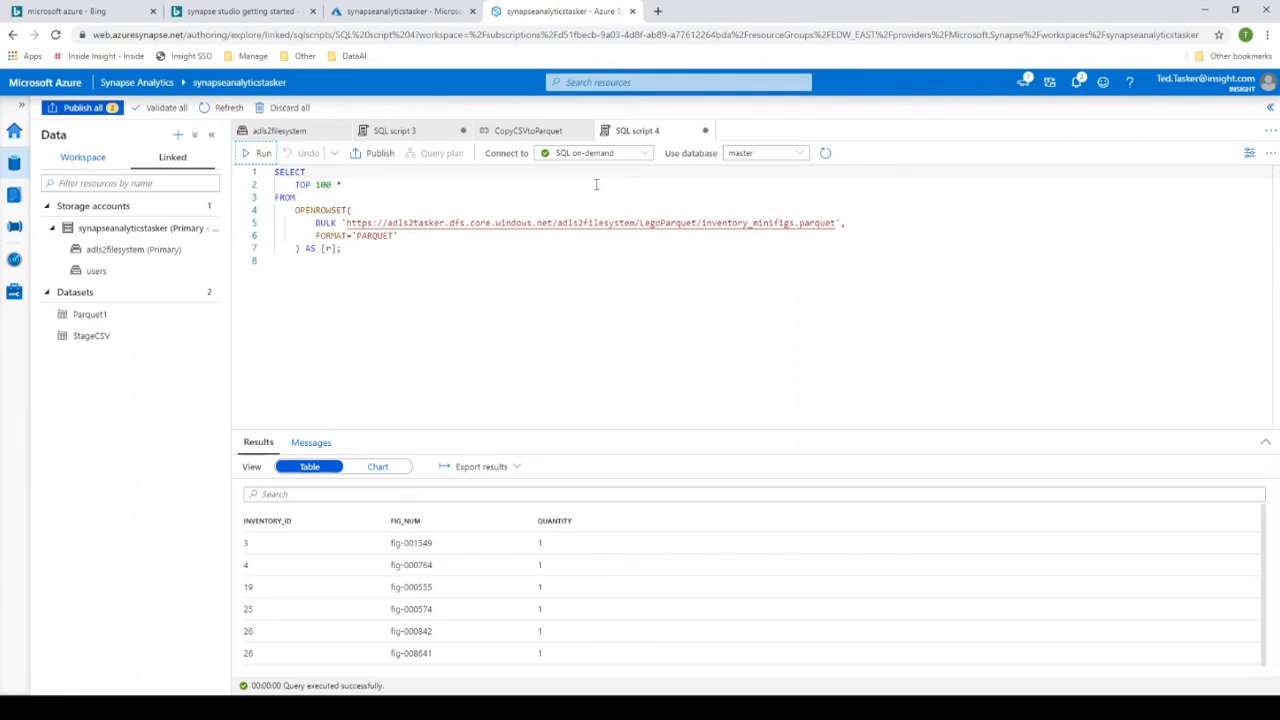
click(355, 302)
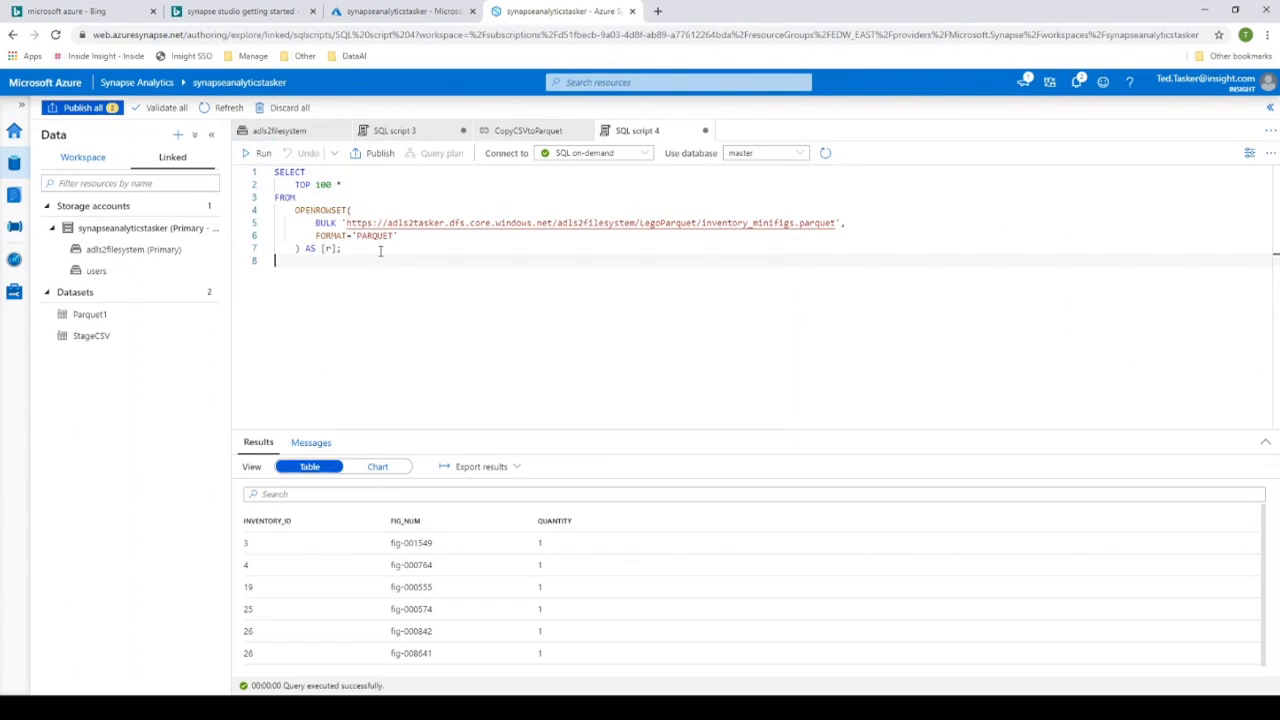
- Close SQL script 4 and discard its unsaved changes
click(209, 249)
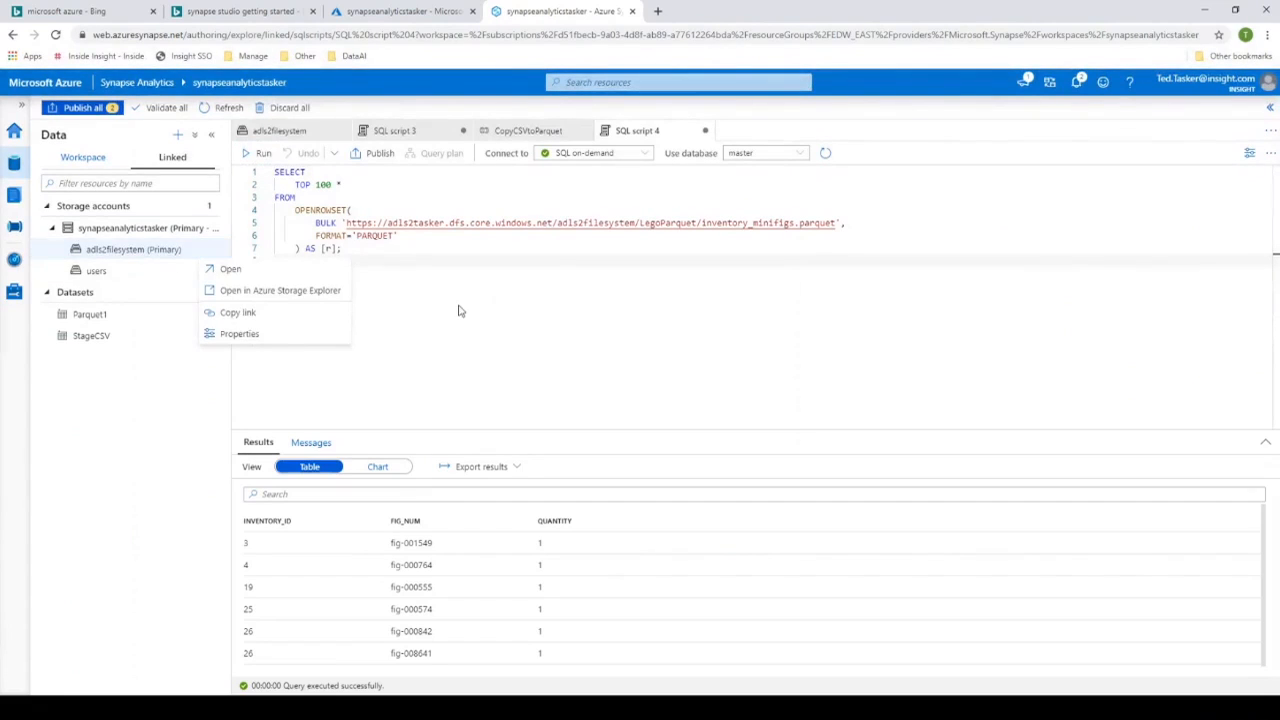
click(557, 138)
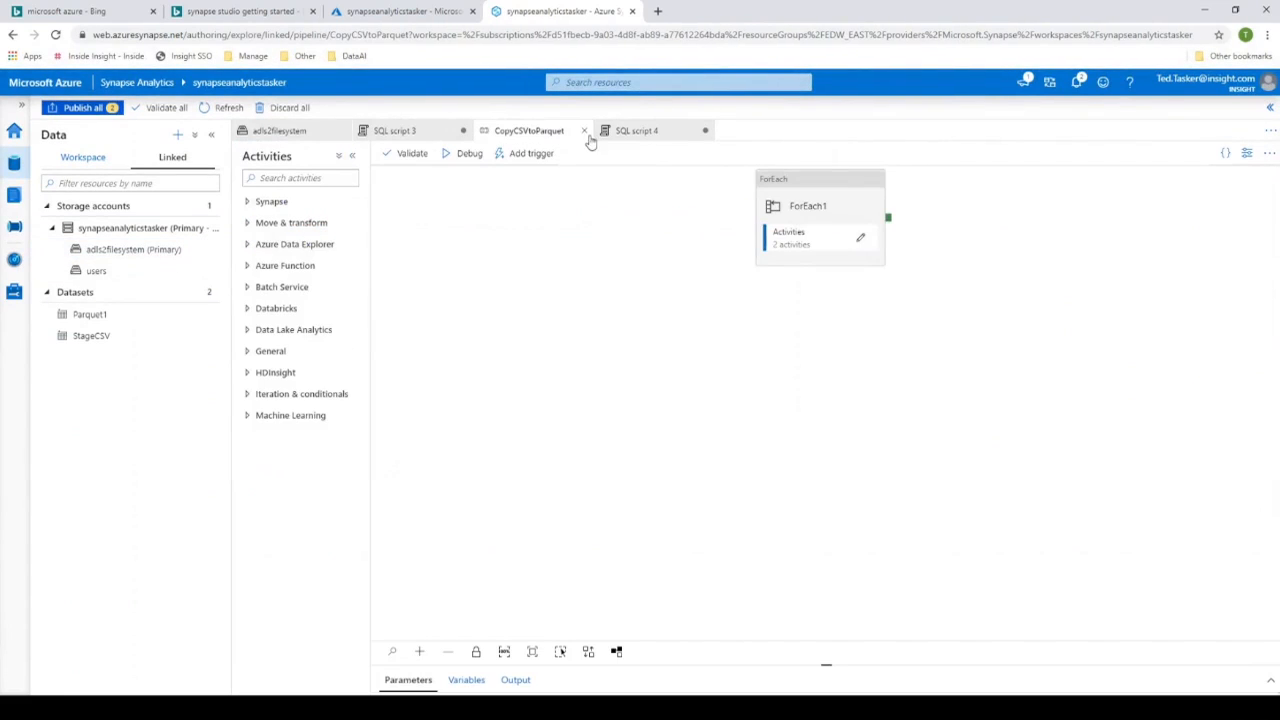
click(705, 130)
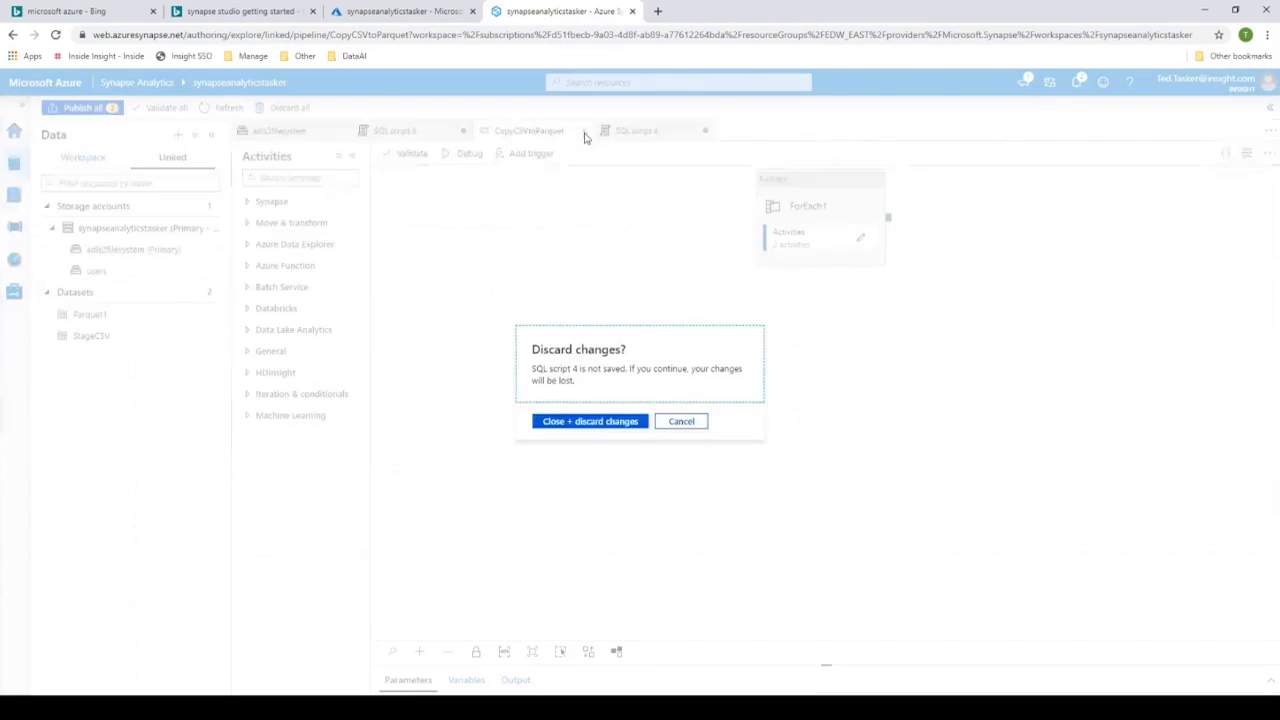
click(594, 424)
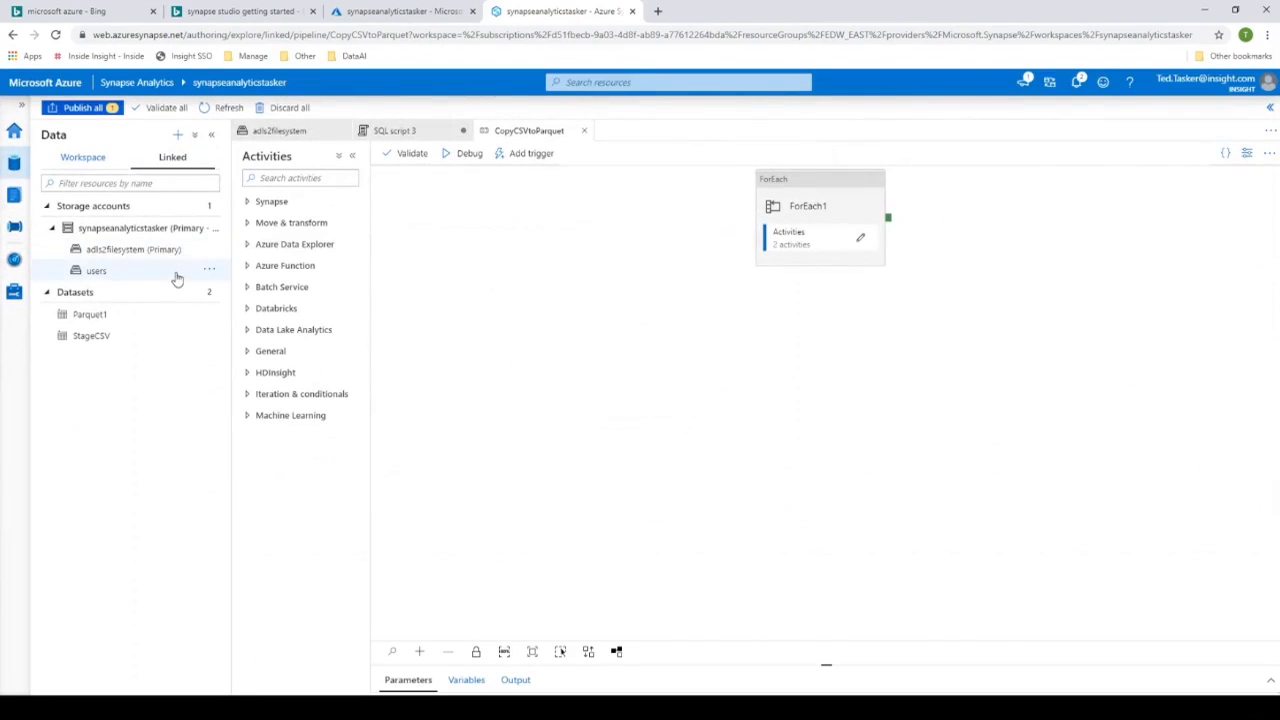
- Return to the adls2filesystem files and start creating an external table from inventory_minifigs.parquet
click(128, 250)
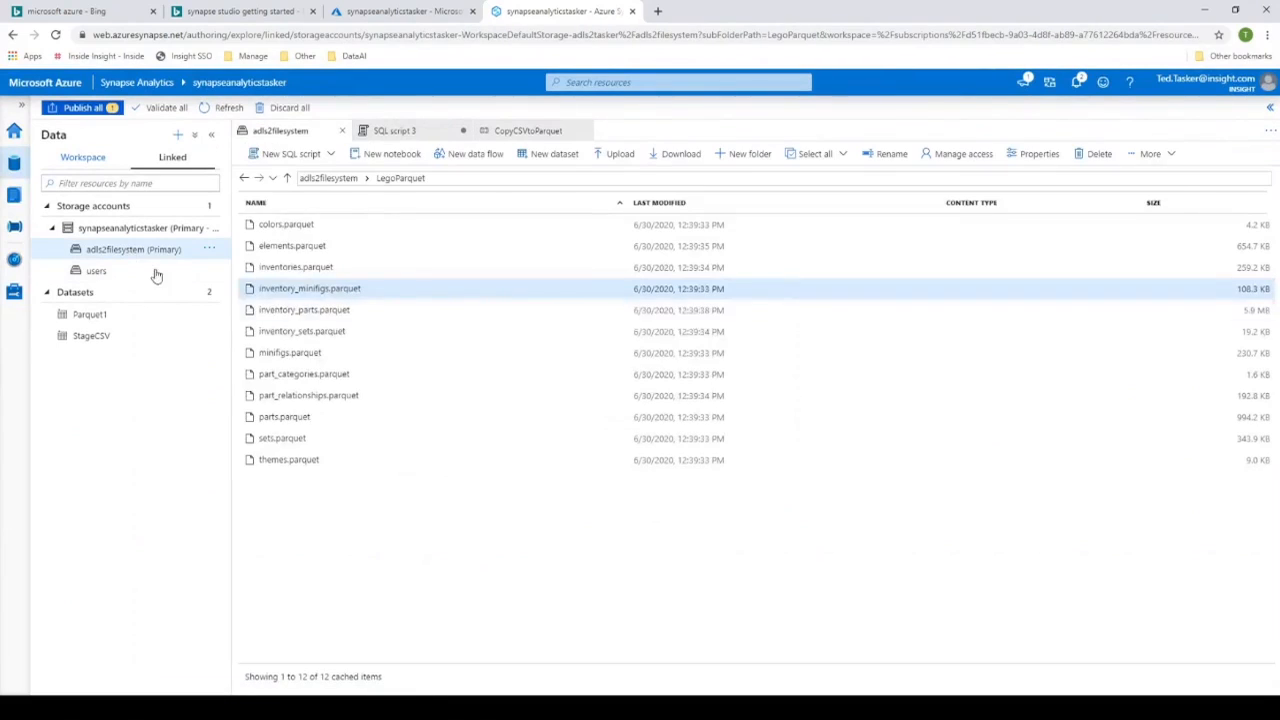
right_click(326, 295)
mouse_move(389, 303)
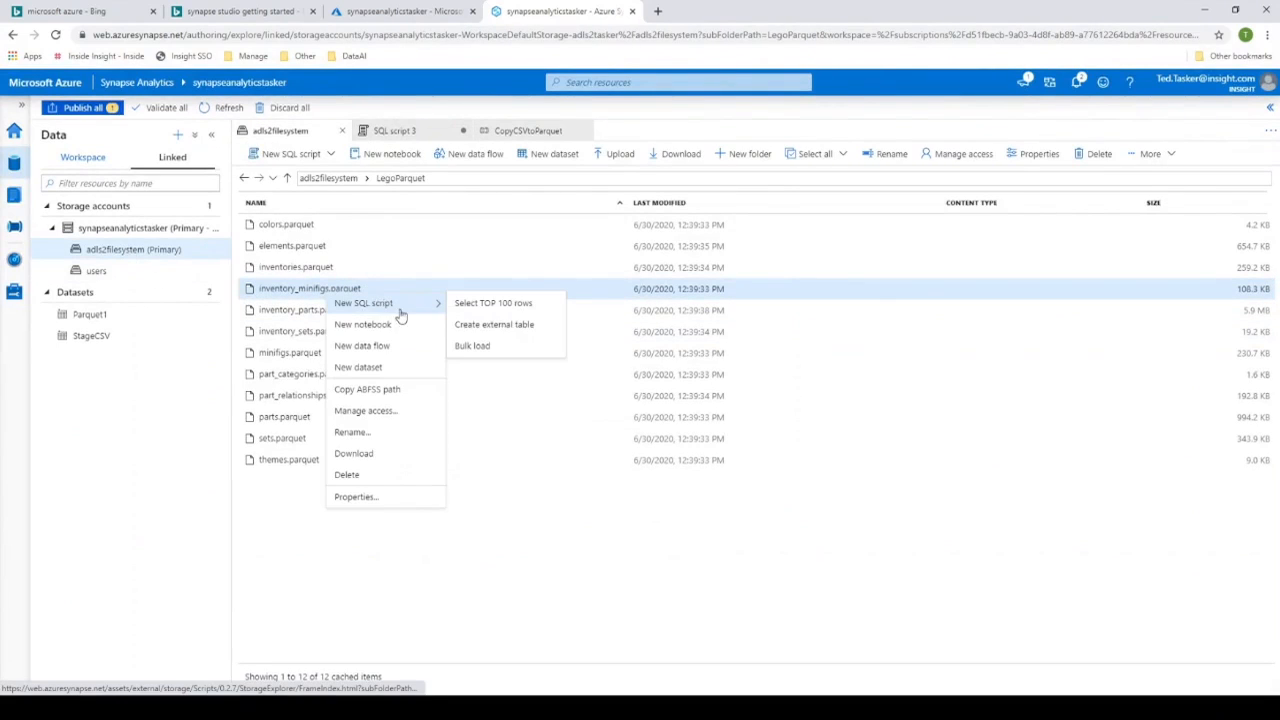
click(486, 332)
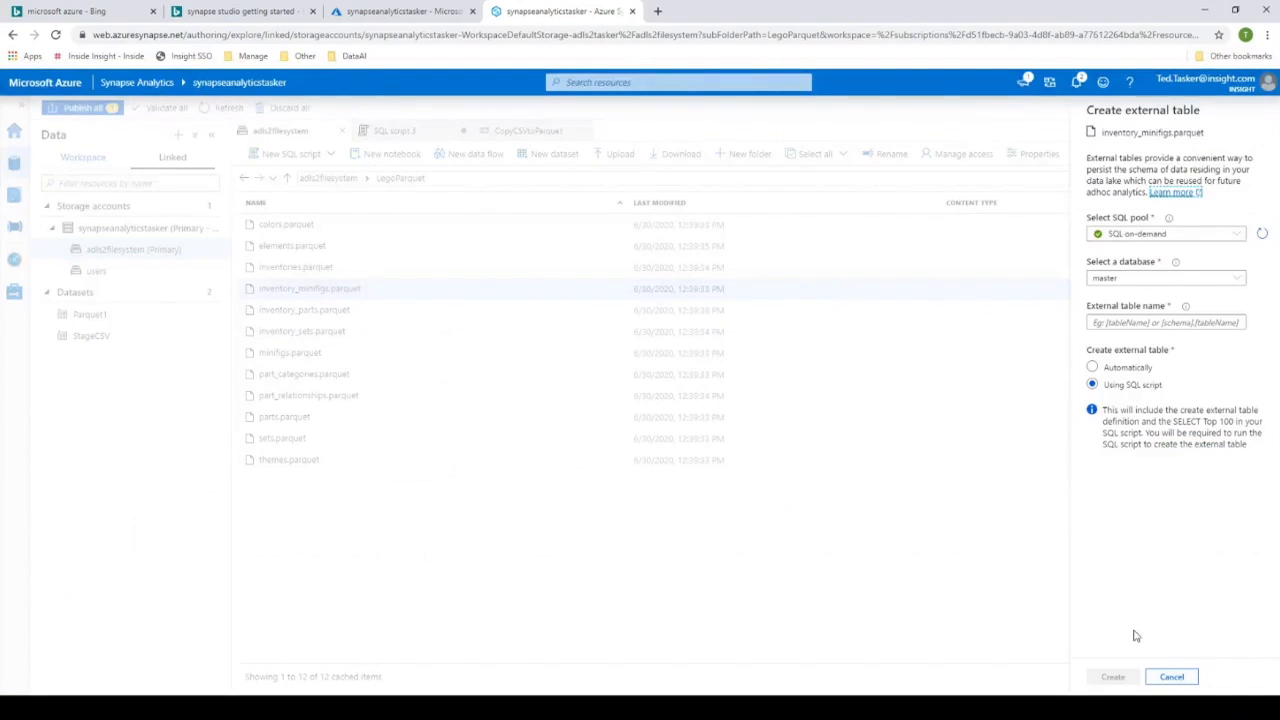
- Choose the GetStartedSQL pool, name the external table dbo.external10, and generate its creation code using a SQL script
click(1180, 323)
click(1232, 281)
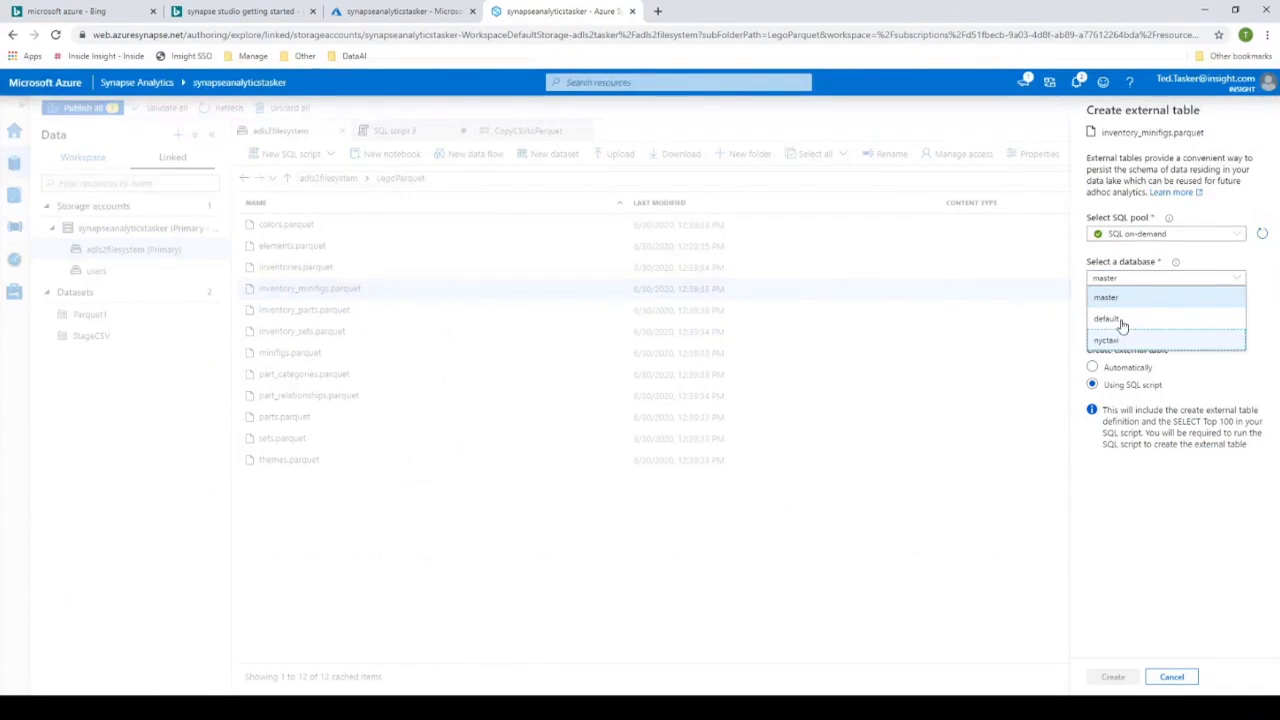
click(1237, 234)
click(1237, 234)
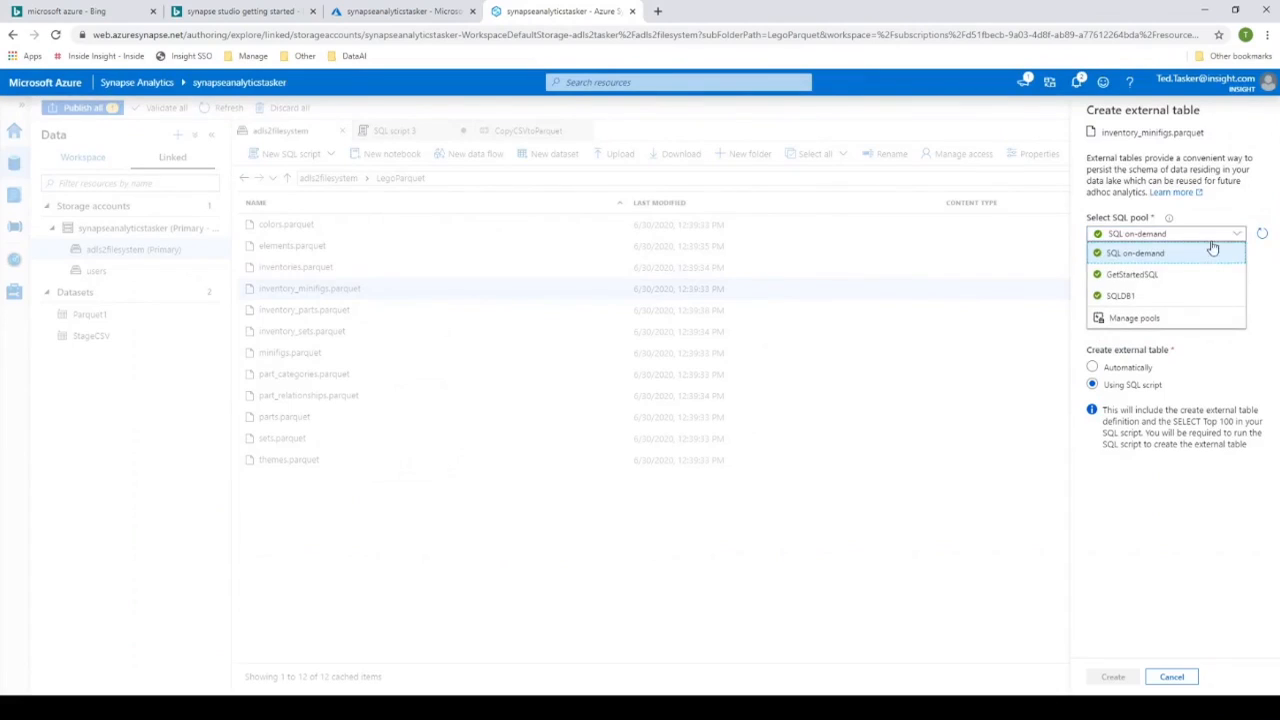
click(1145, 282)
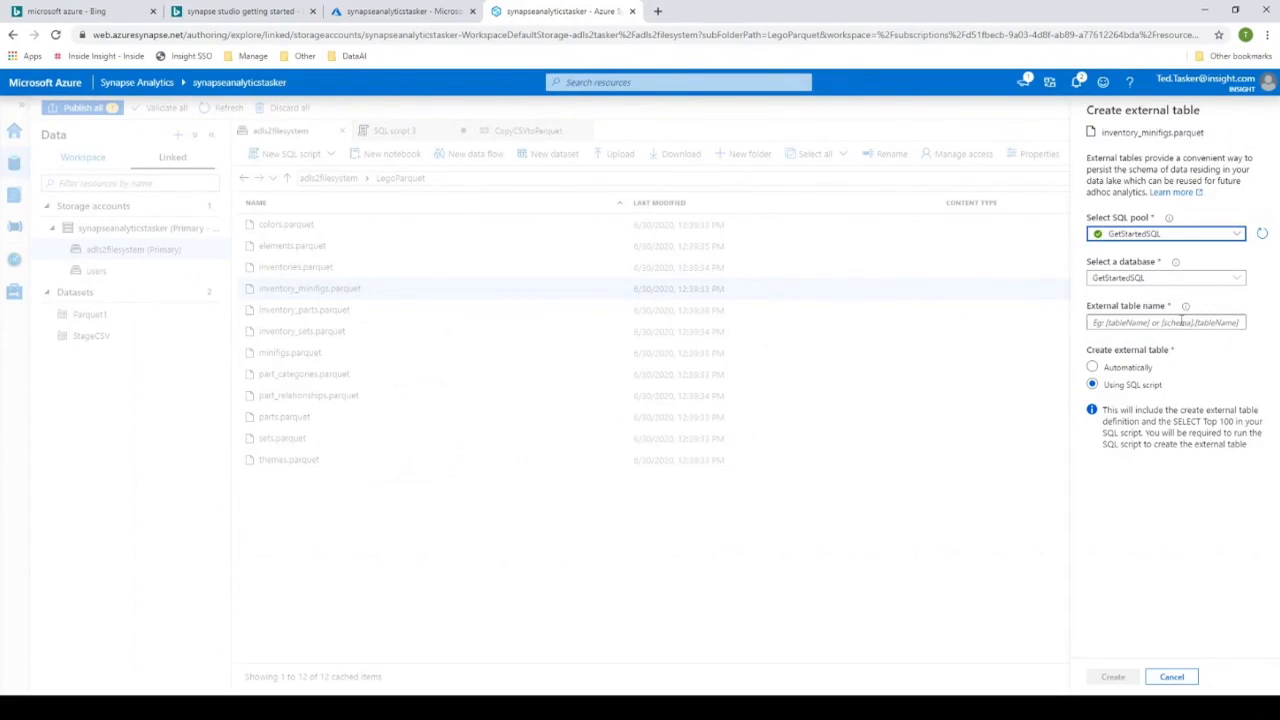
click(1180, 322)
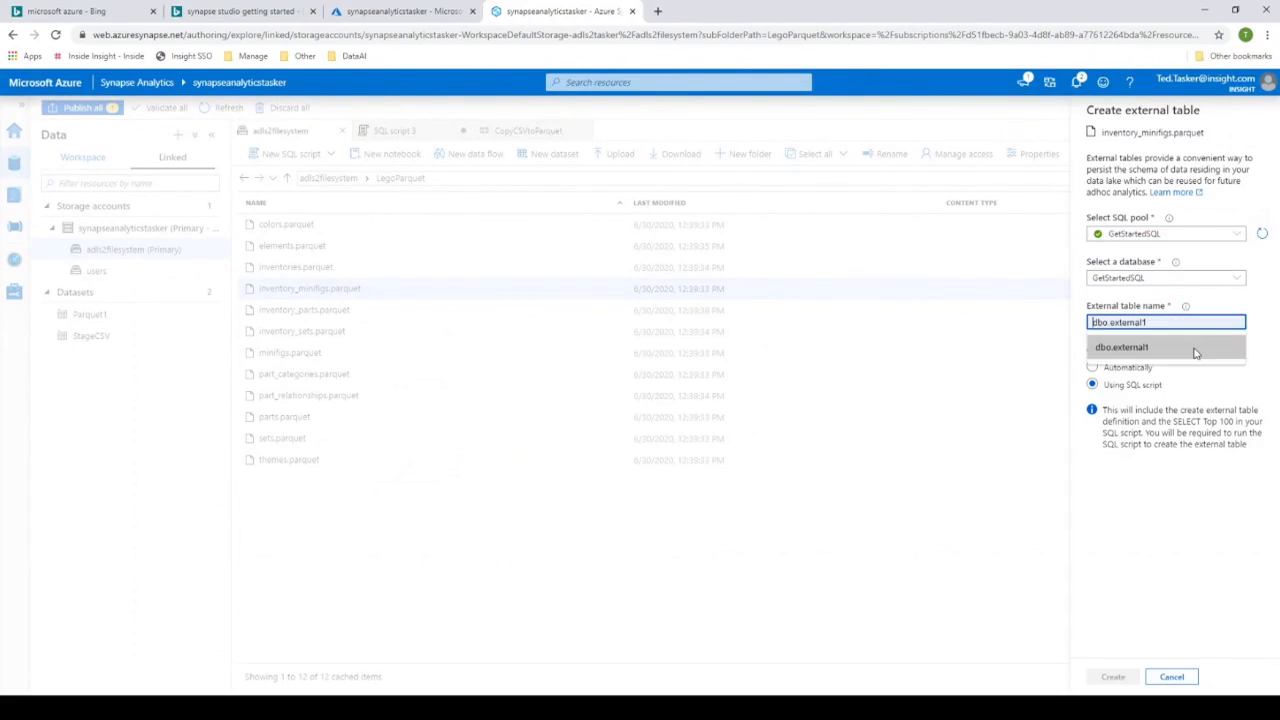
click(1118, 348)
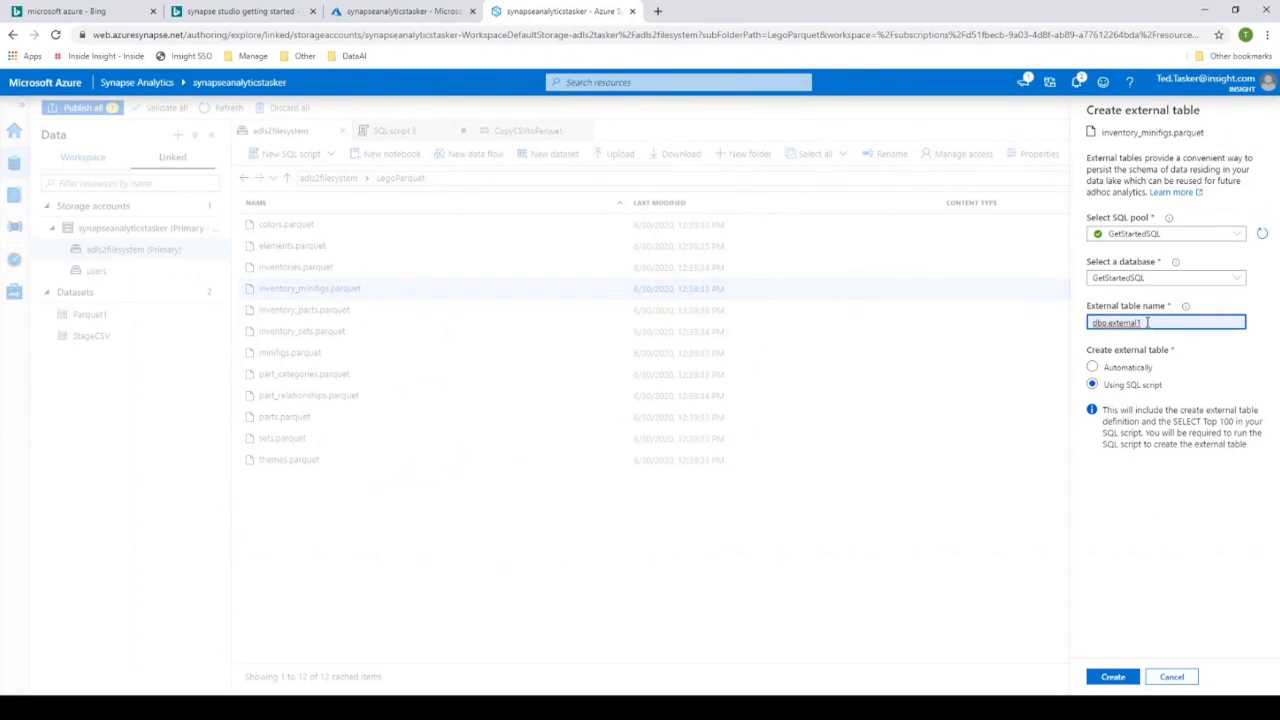
text(0)
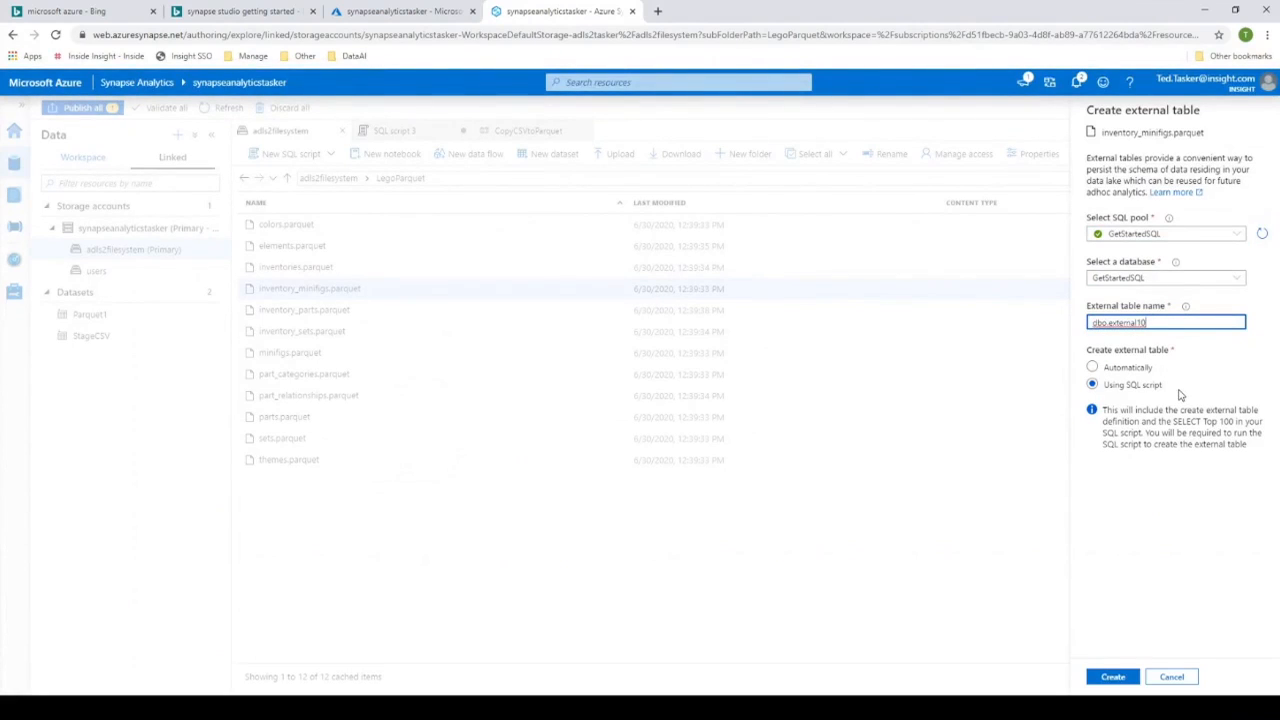
click(1113, 677)
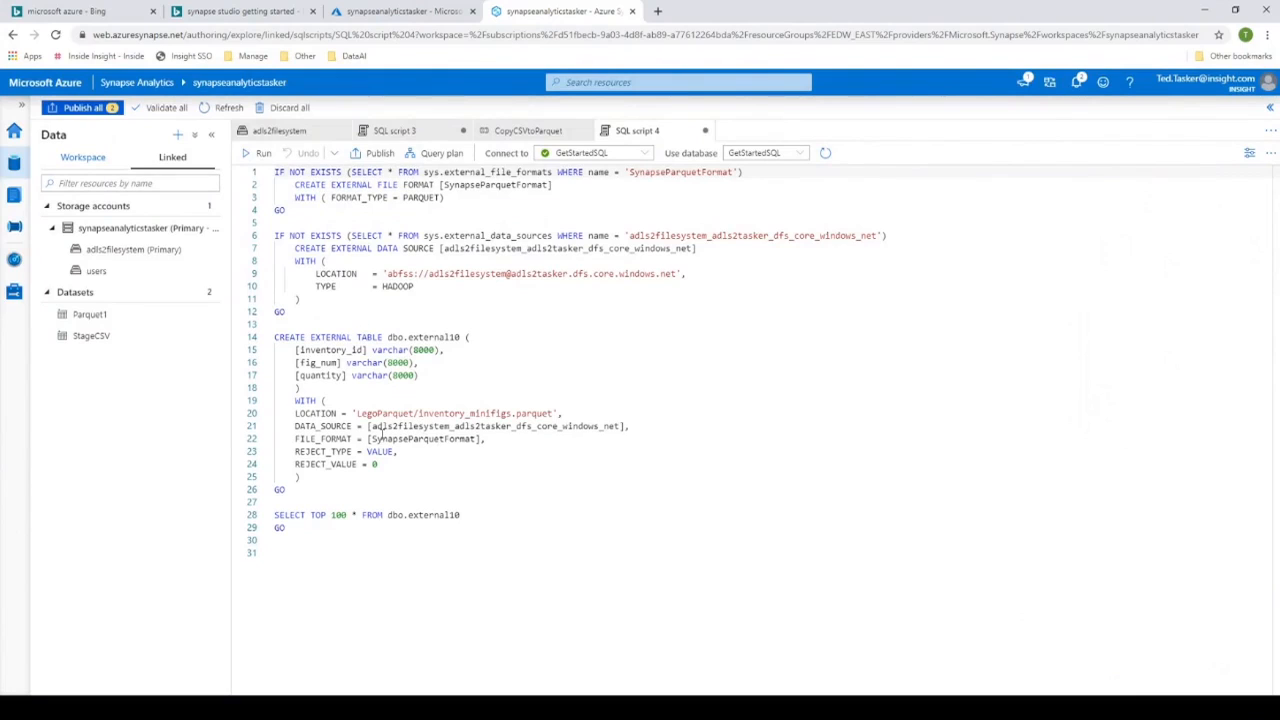
- Run the dbo.external10 creation script on GetStartedSQL and enlarge the results area to review the rows its SELECT query returns
click(343, 486)
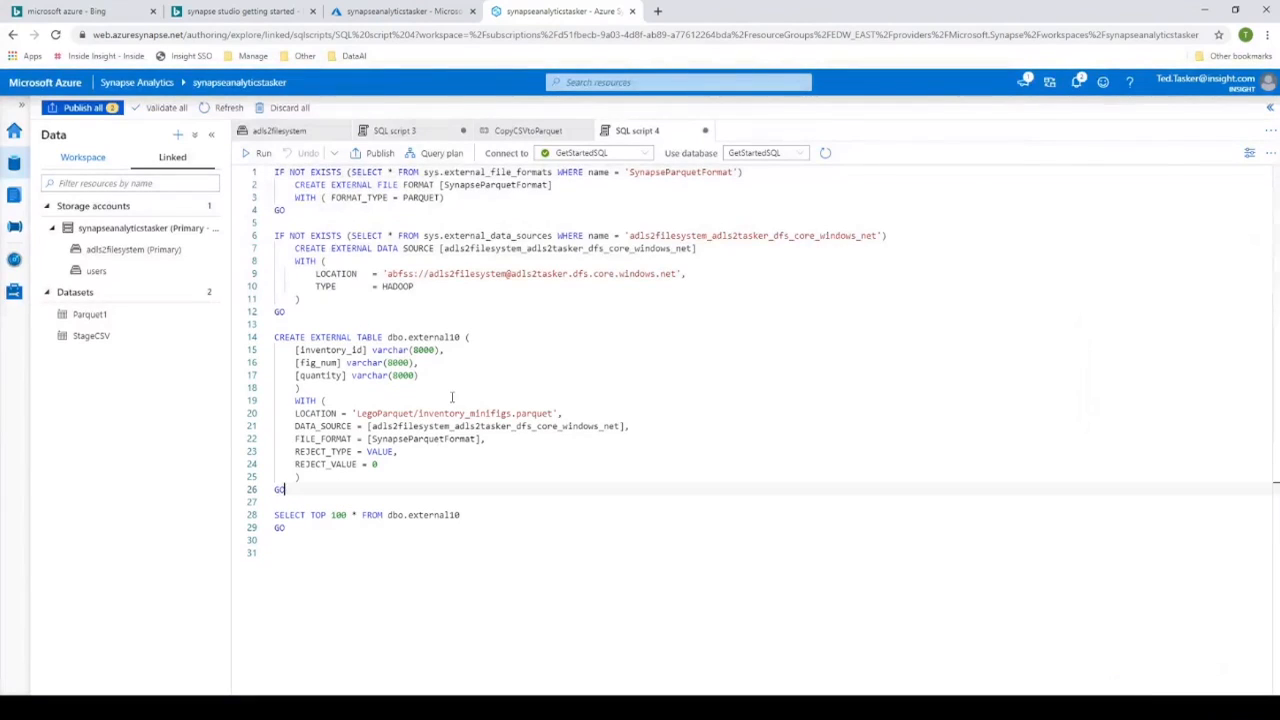
click(256, 152)
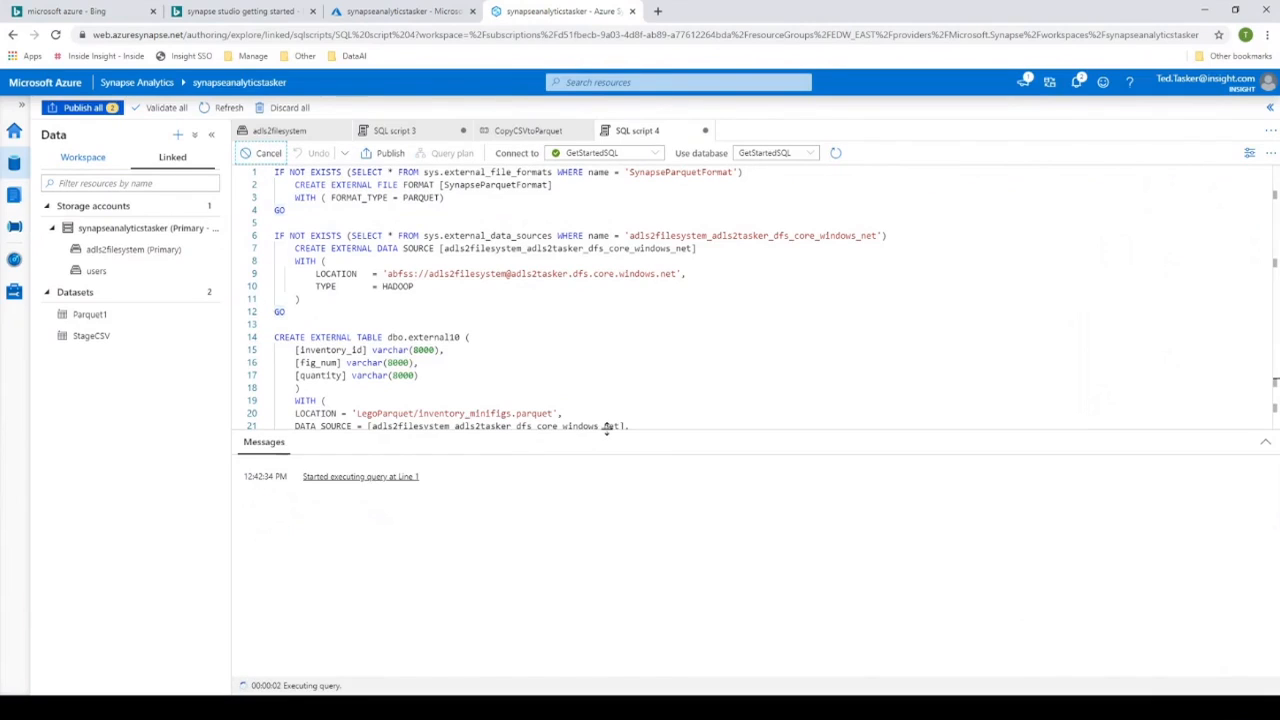
drag(607, 427, 603, 597)
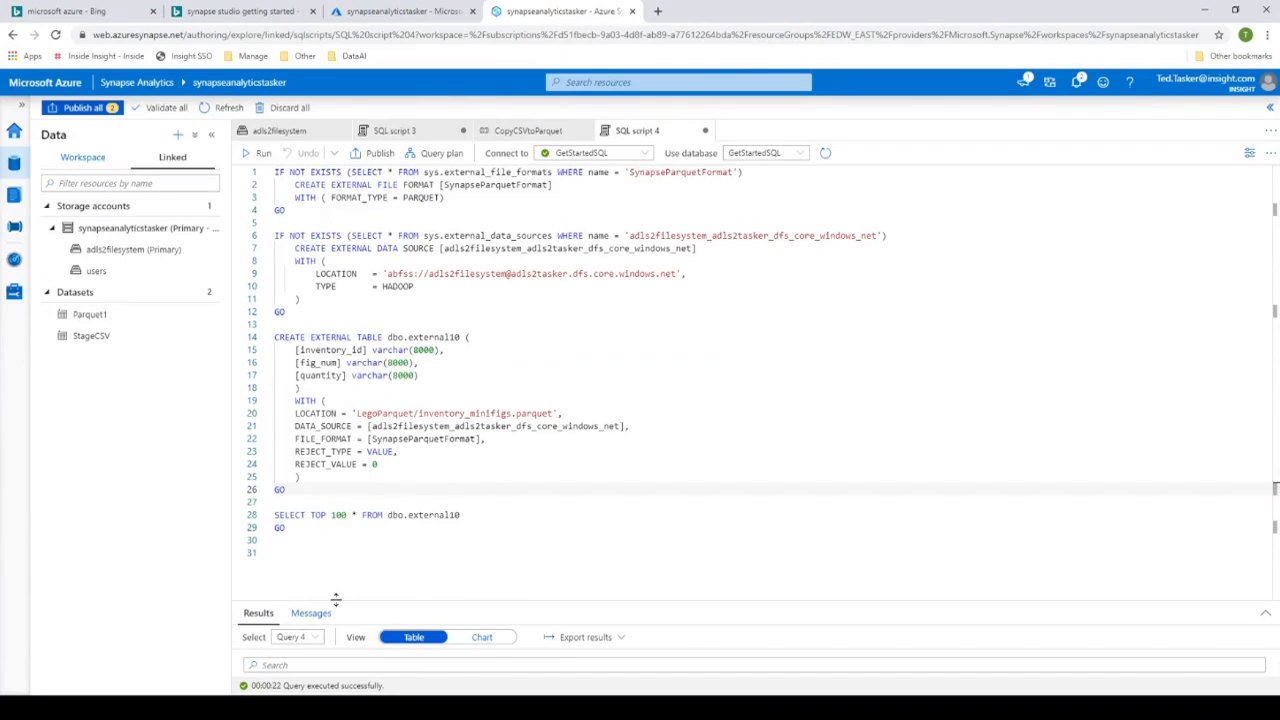
drag(337, 600, 370, 456)
click(617, 390)
scroll(620, 381, down, 2)
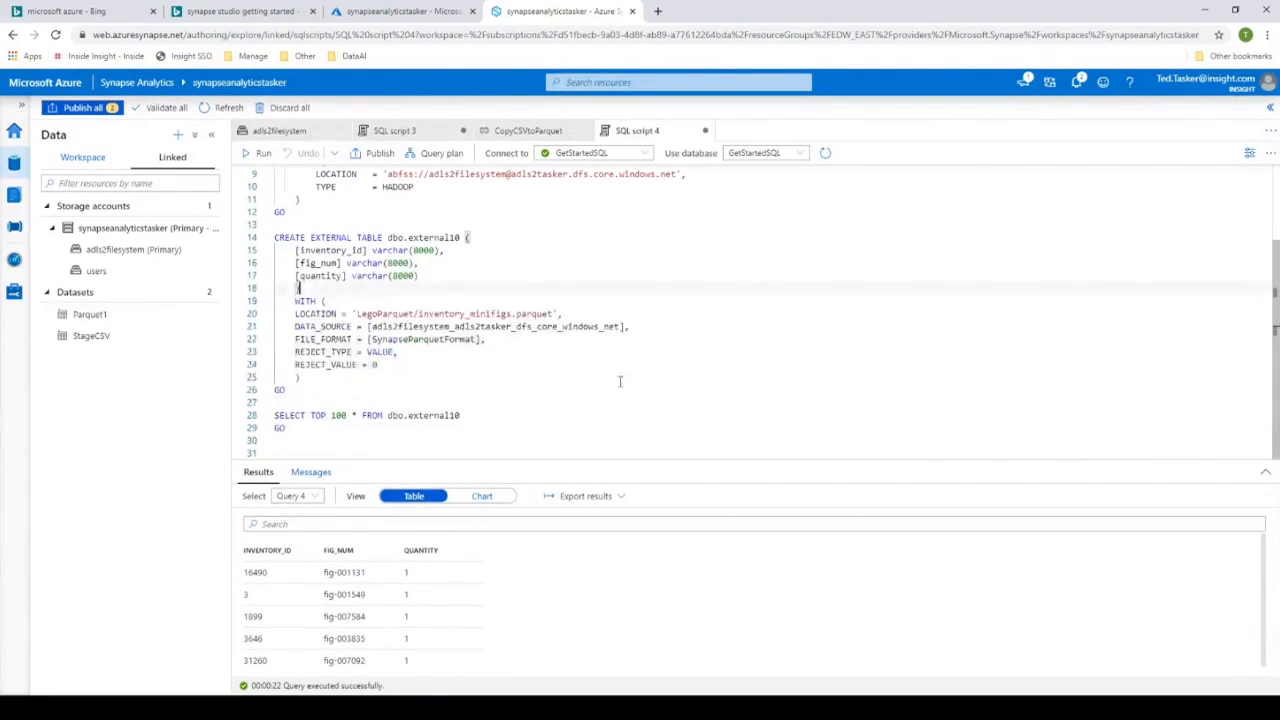
- Return to the workspace databases and refresh the GetStartedSQL pool's Tables folder to look for the new external table
click(419, 415)
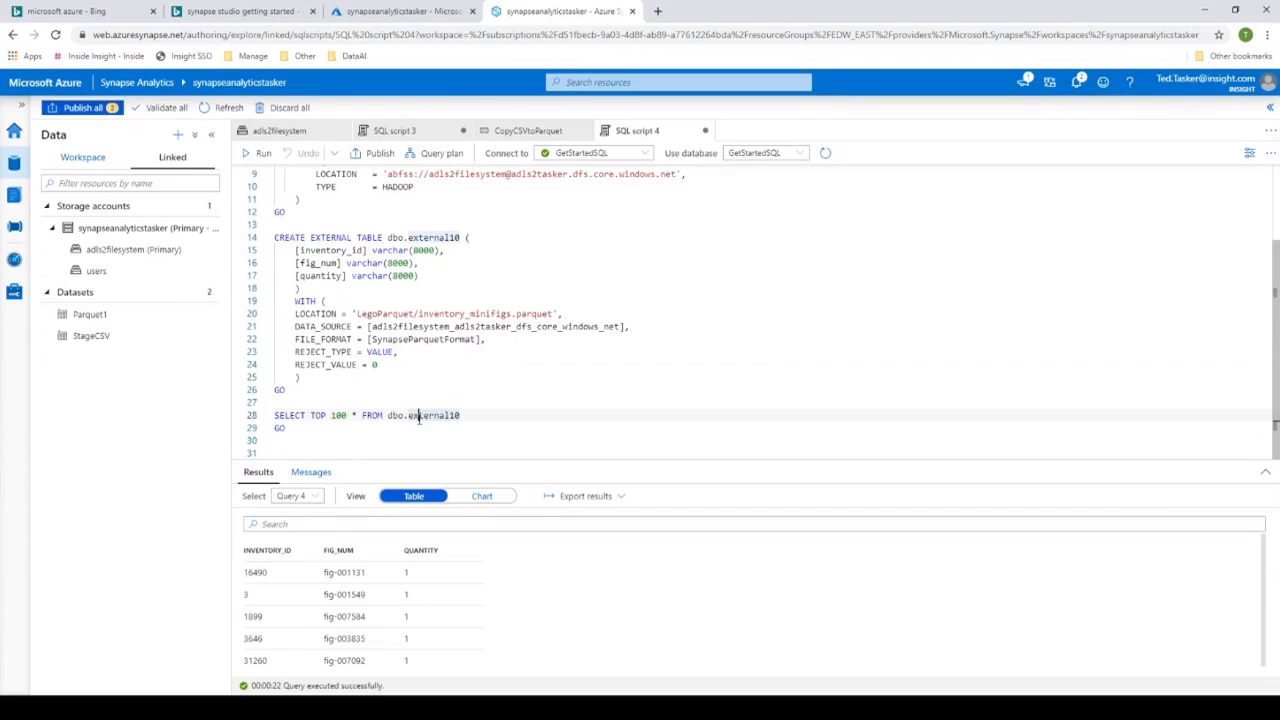
click(17, 167)
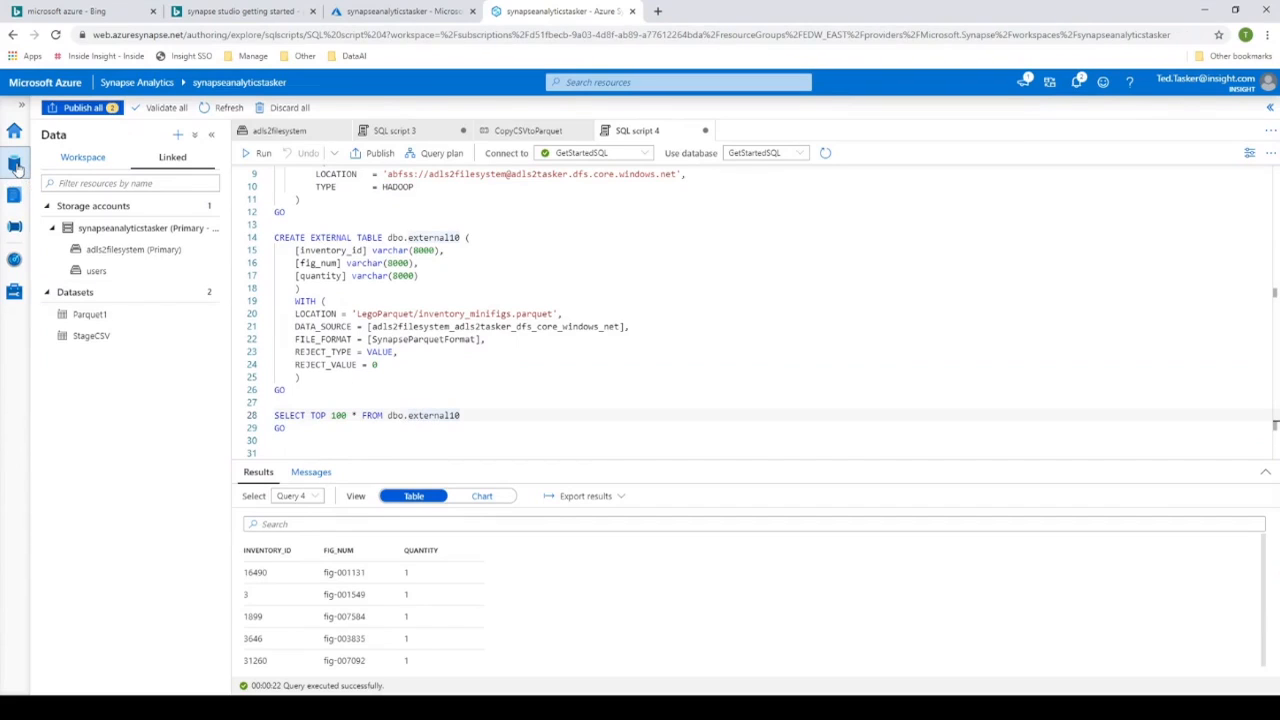
click(80, 158)
click(209, 249)
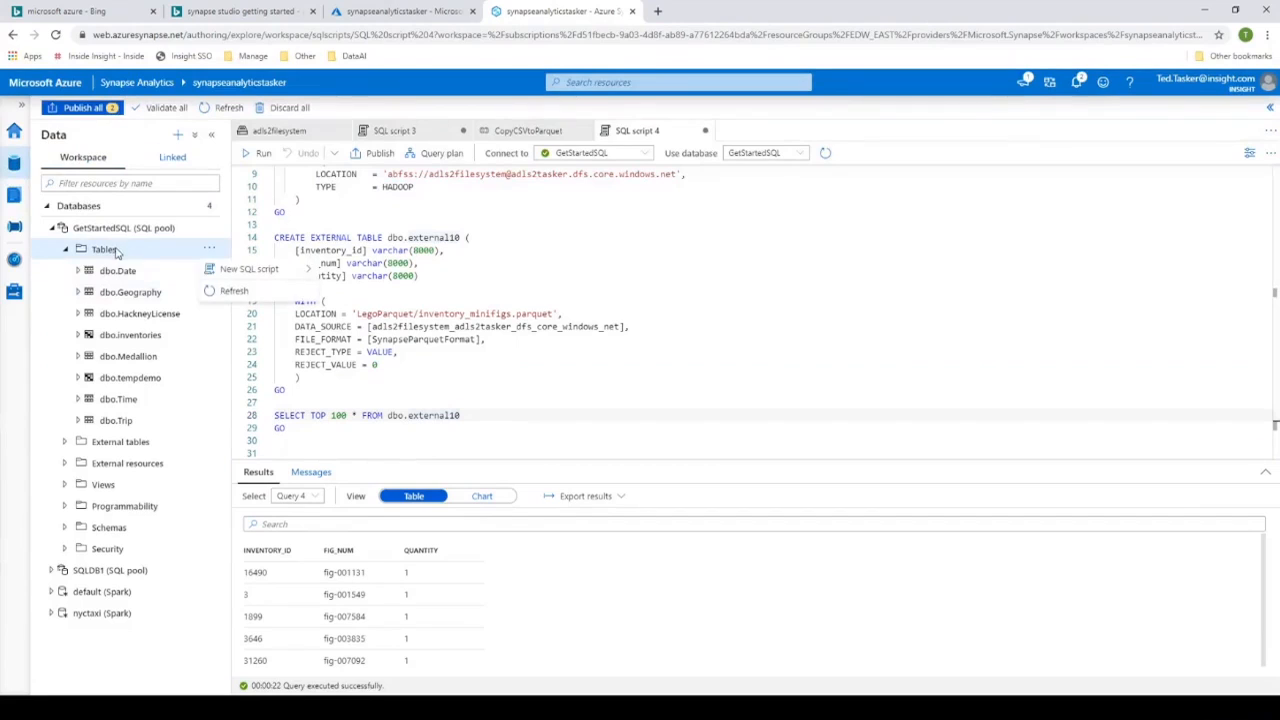
click(236, 294)
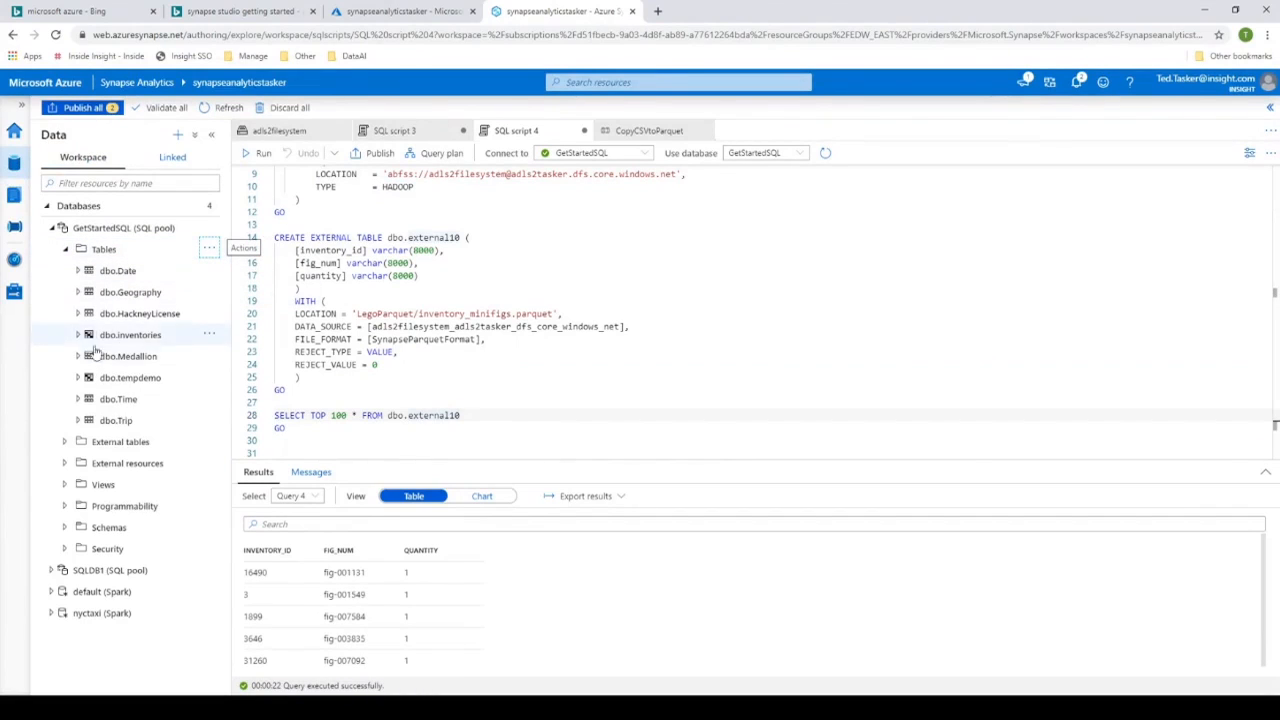
click(209, 249)
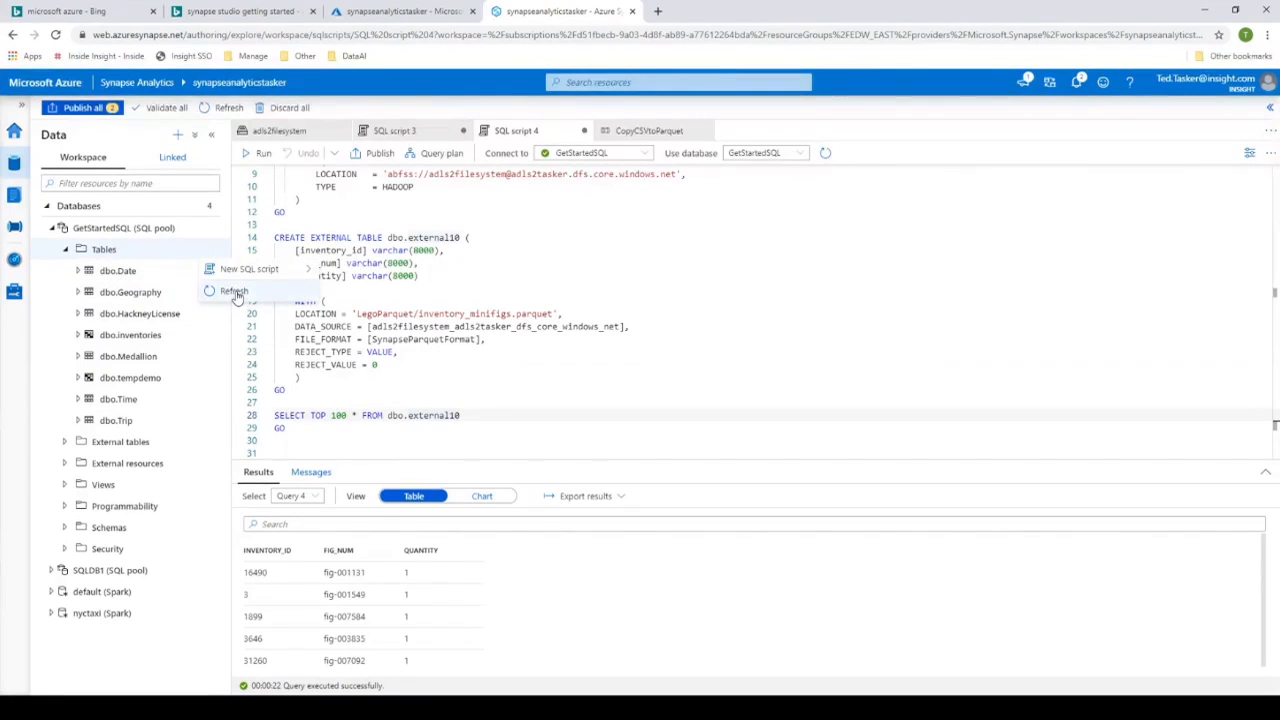
click(236, 294)
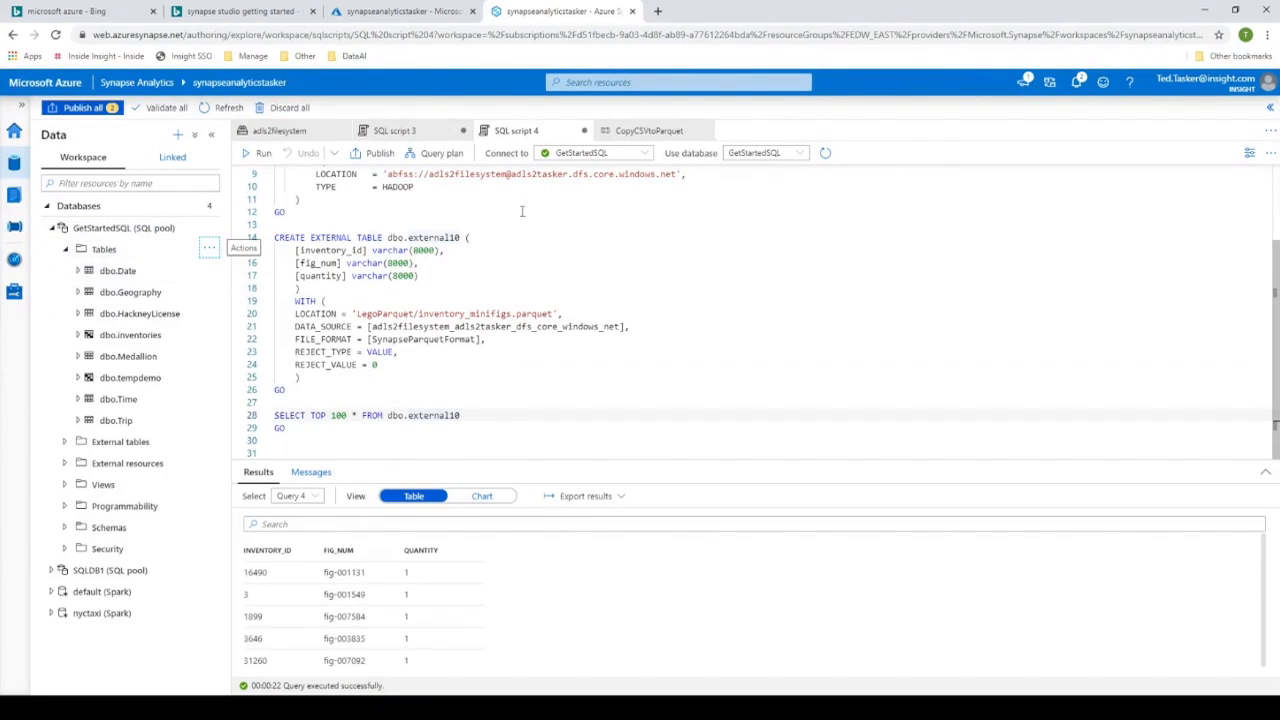
- Create a new empty SQL script for the GetStartedSQL pool
right_click(118, 234)
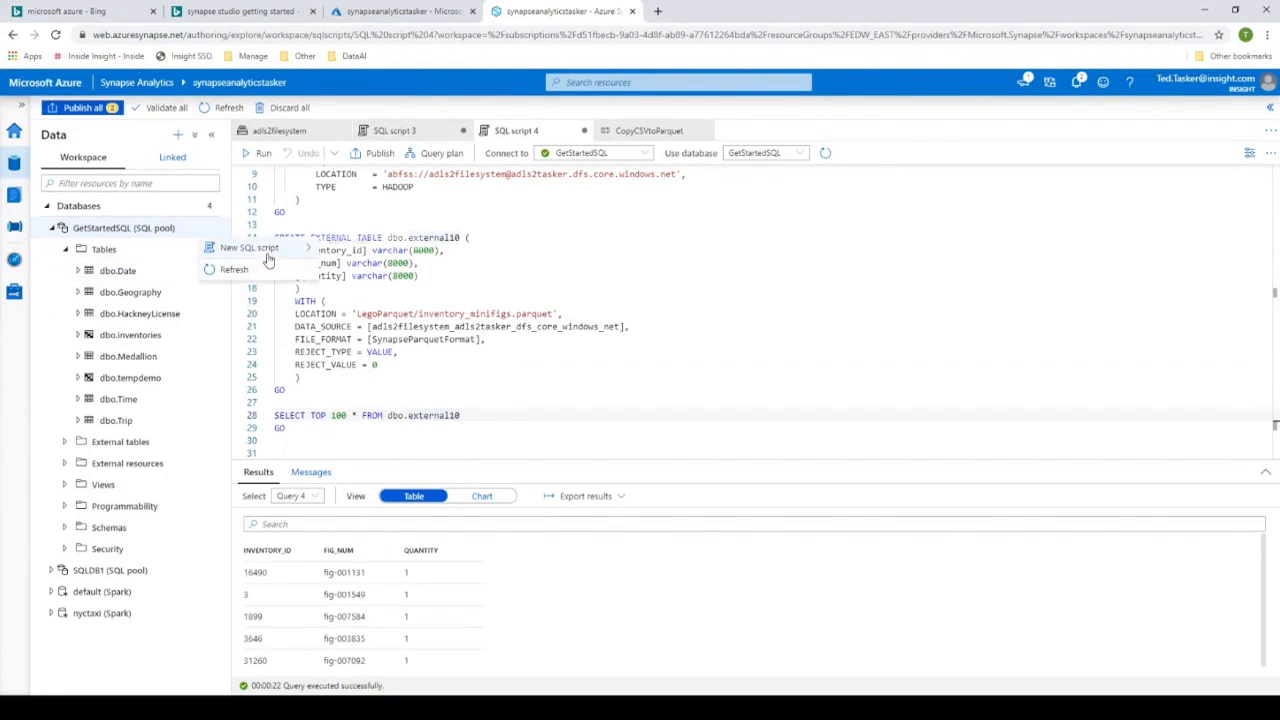
mouse_move(264, 254)
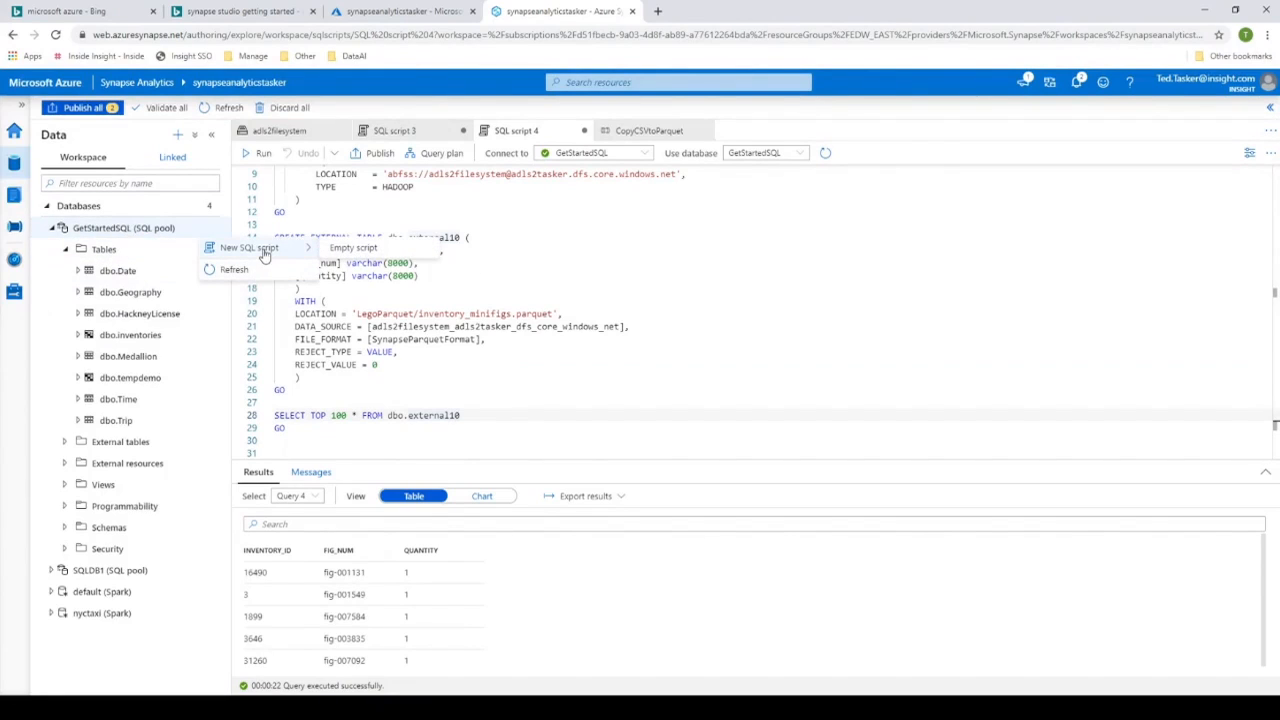
click(381, 256)
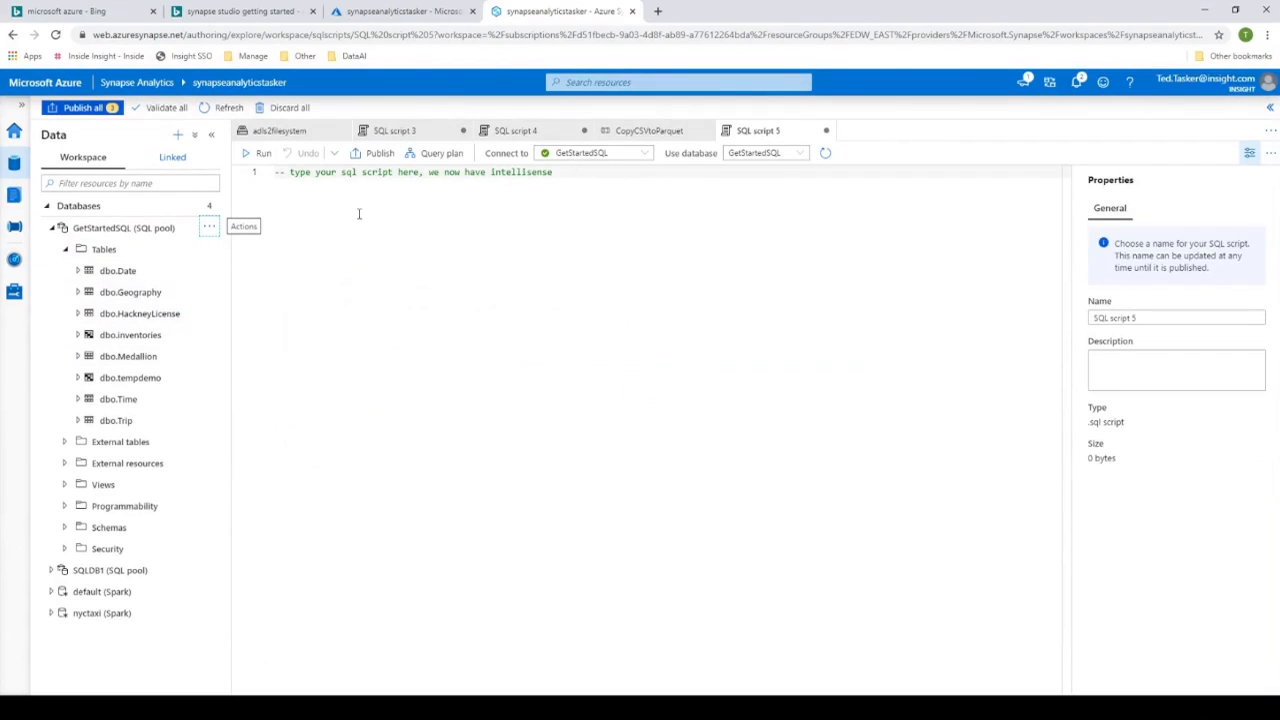
- Copy SELECT TOP 100 * FROM dbo.external10 from SQL script 4, replace SQL script 5's placeholder comment with it, and run the script
click(515, 130)
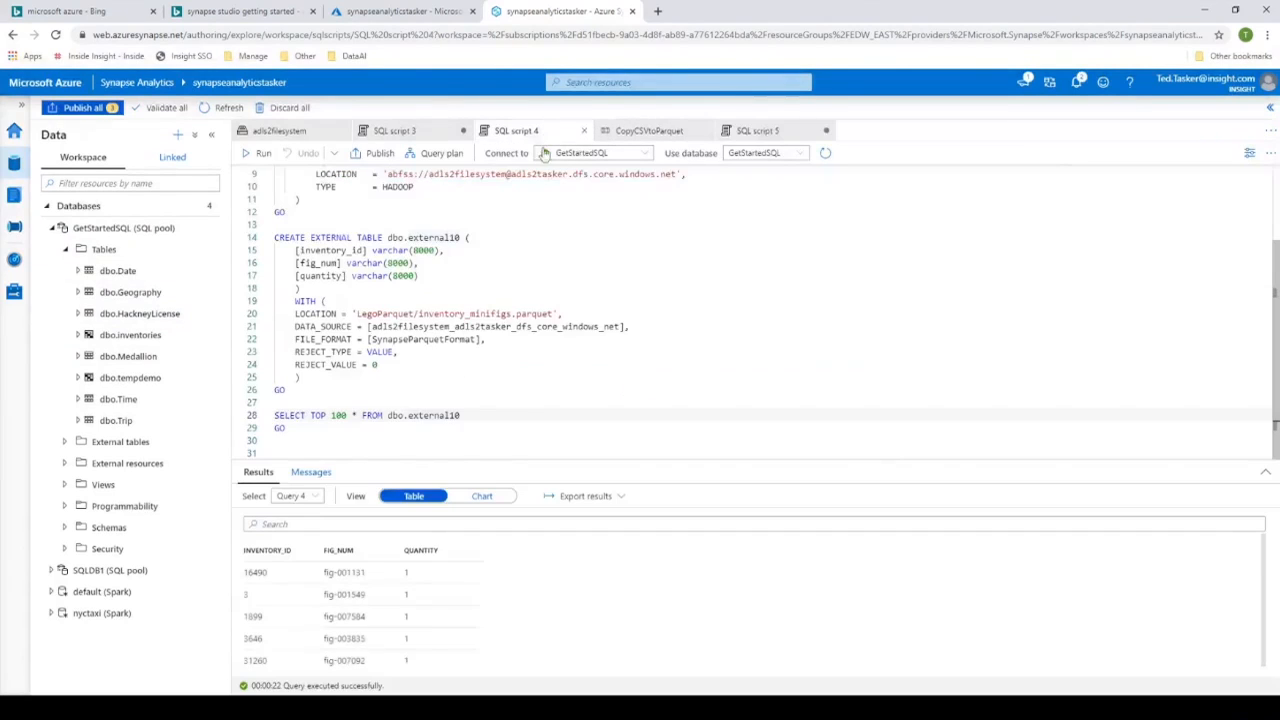
drag(469, 415, 273, 420)
key(ctrl+c)
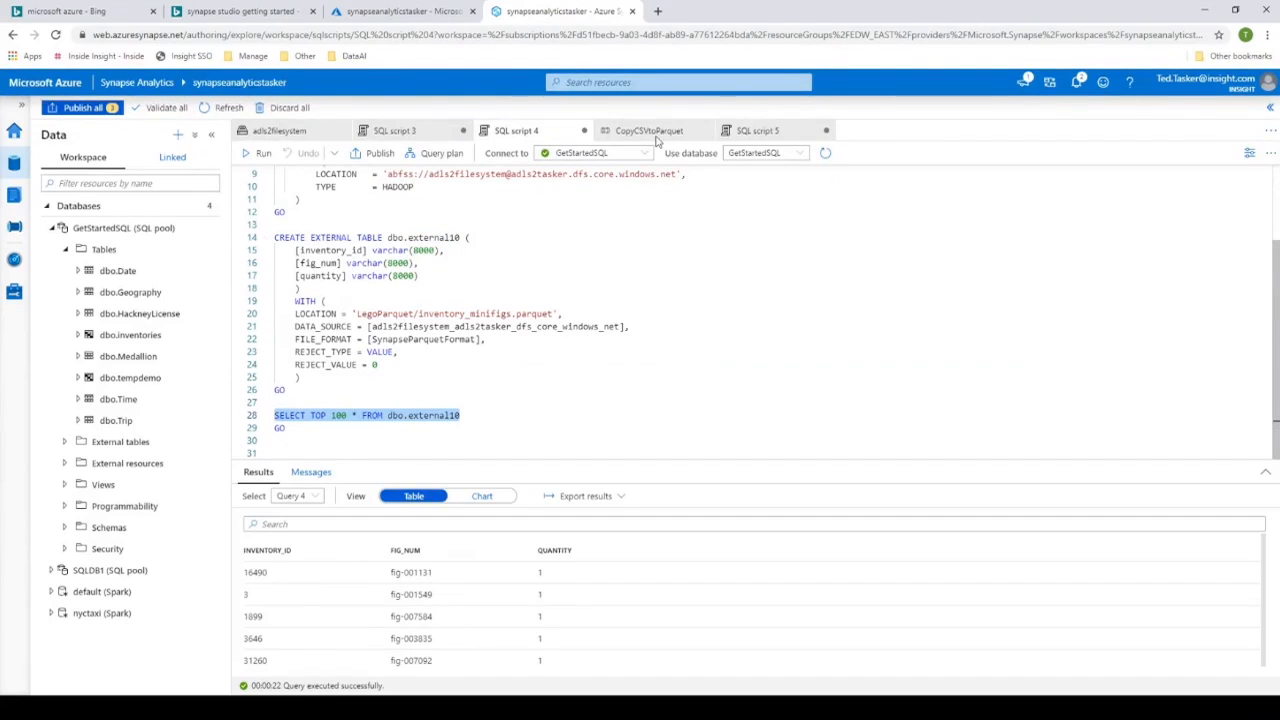
click(750, 131)
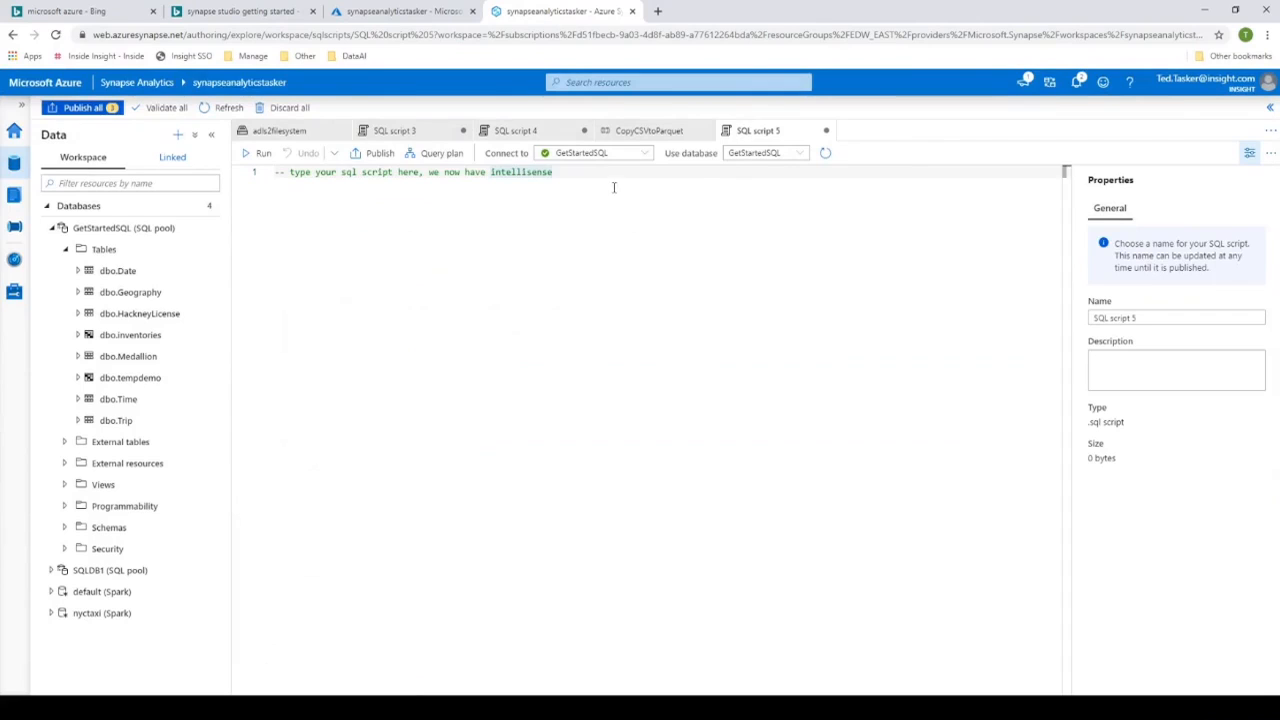
click(249, 178)
key(ctrl+v)
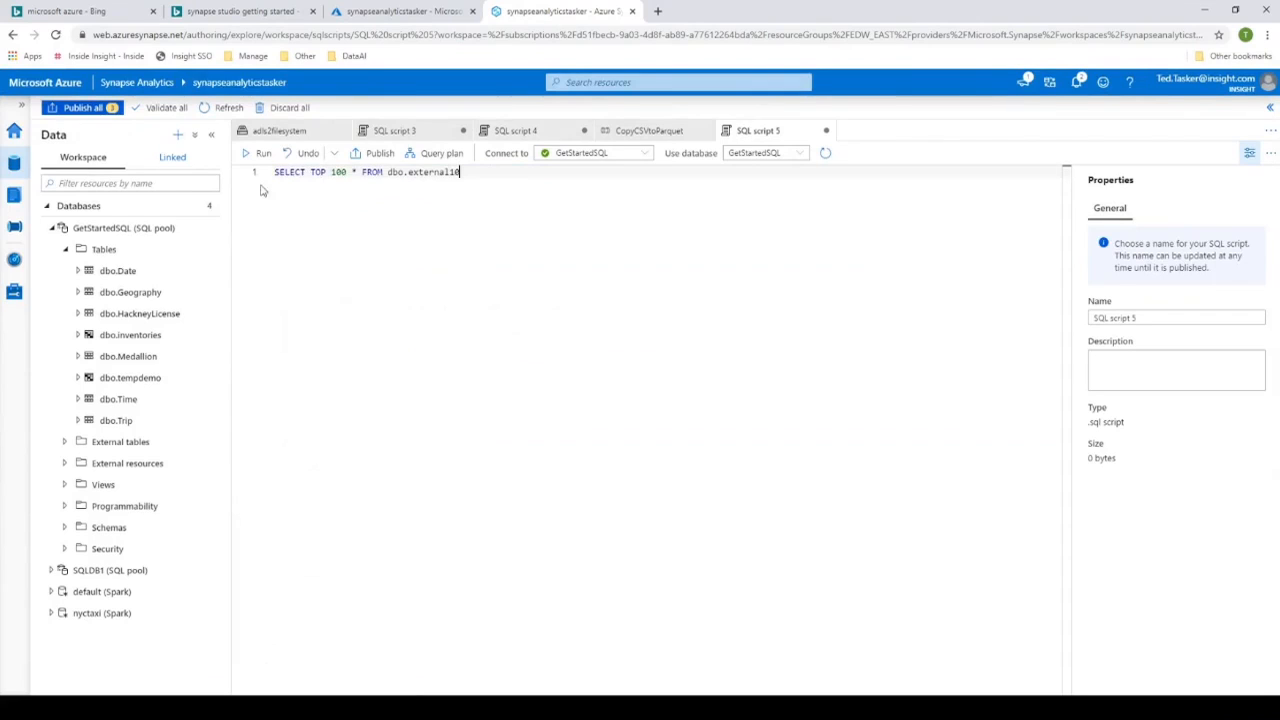
click(252, 155)
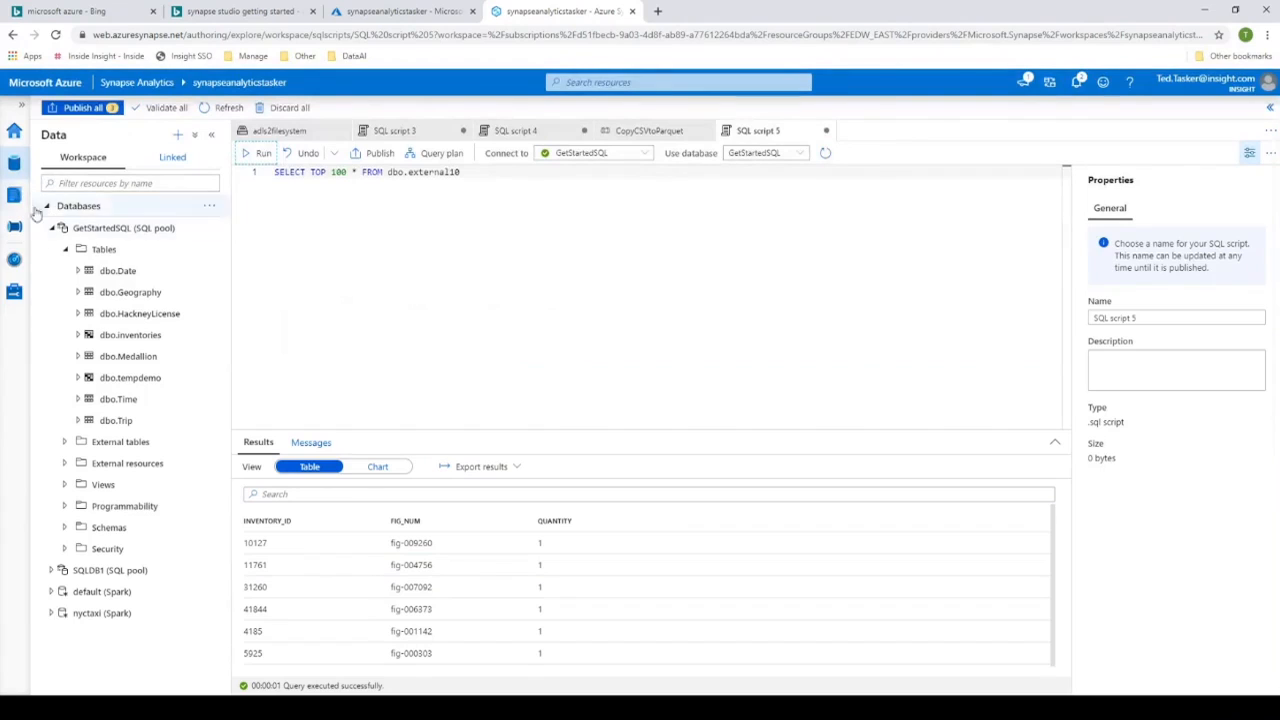
- Review the monitored pipeline runs and bring up the CopyCSVtoParquet pipeline again
click(13, 264)
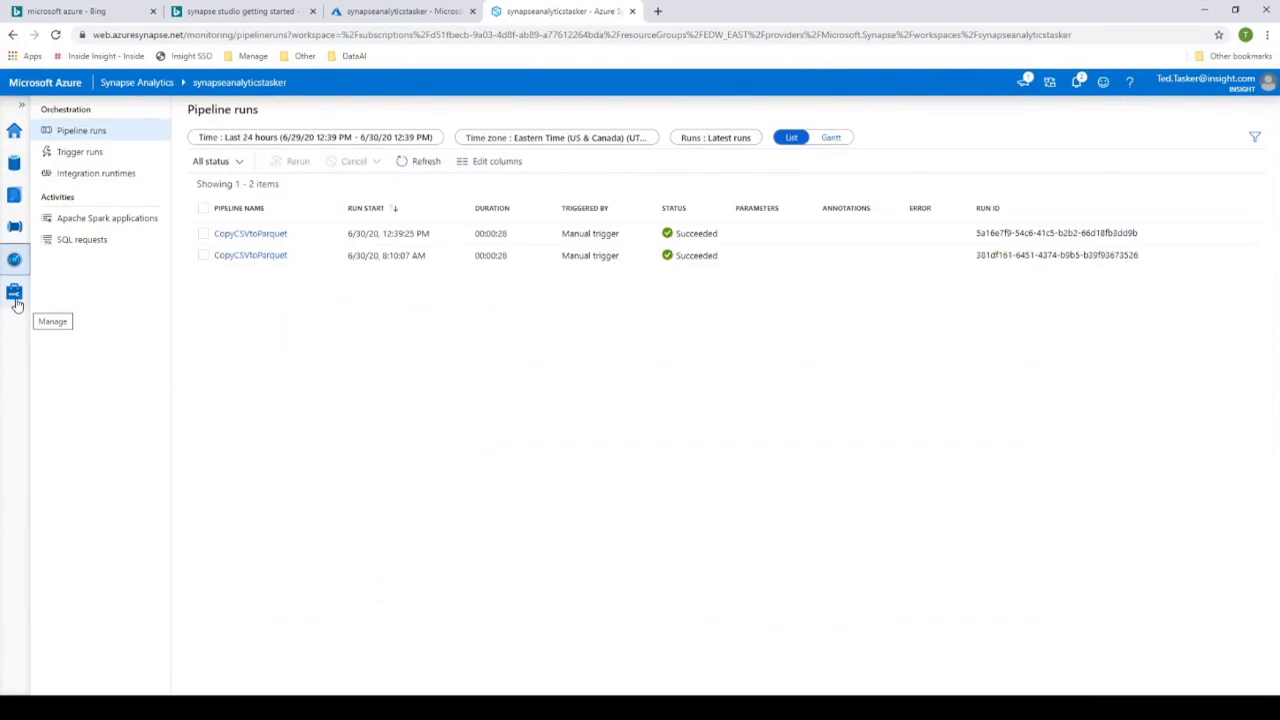
click(19, 227)
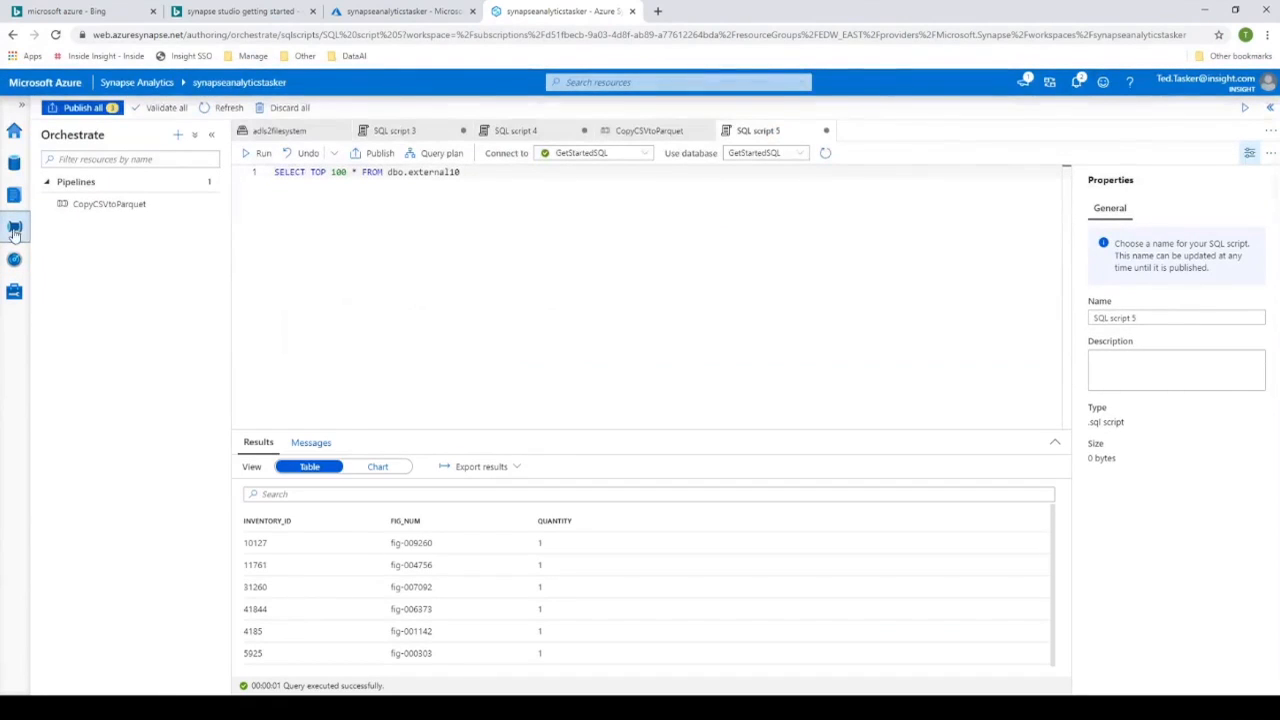
click(90, 204)
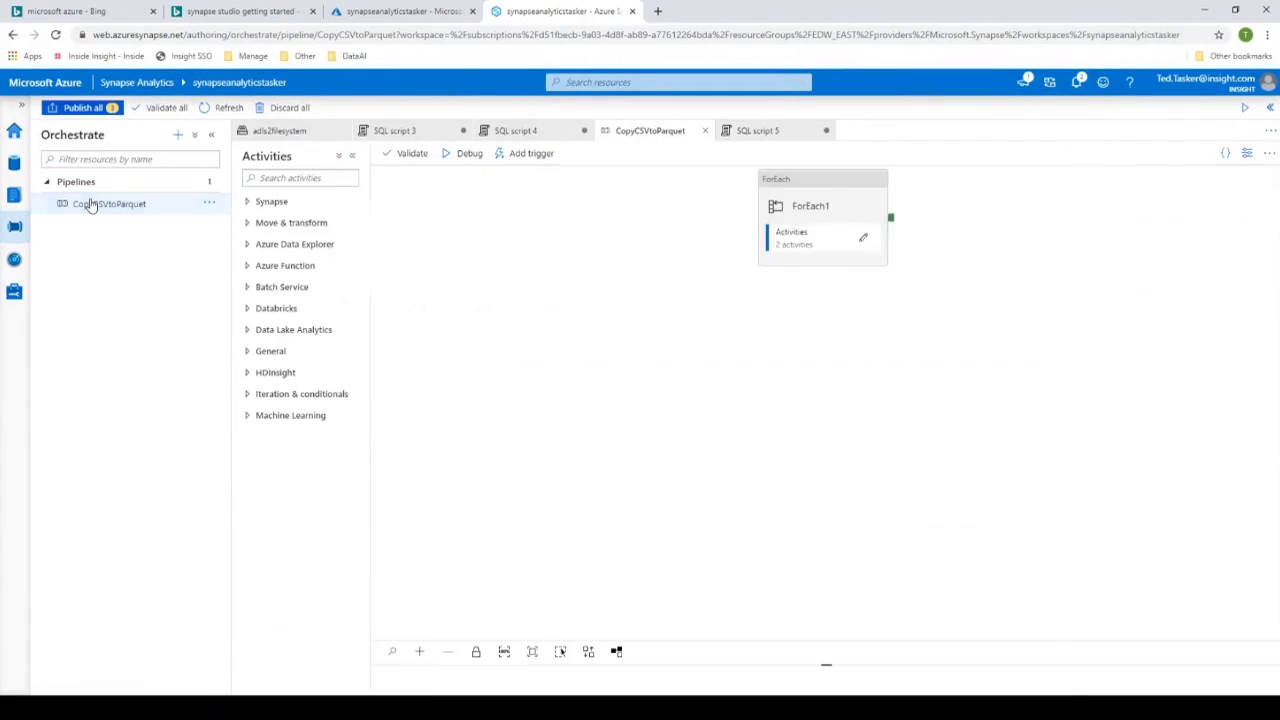
- Open the Query Taxi from SQL pool script, run it on SQLDB1, and enlarge the results area
click(15, 195)
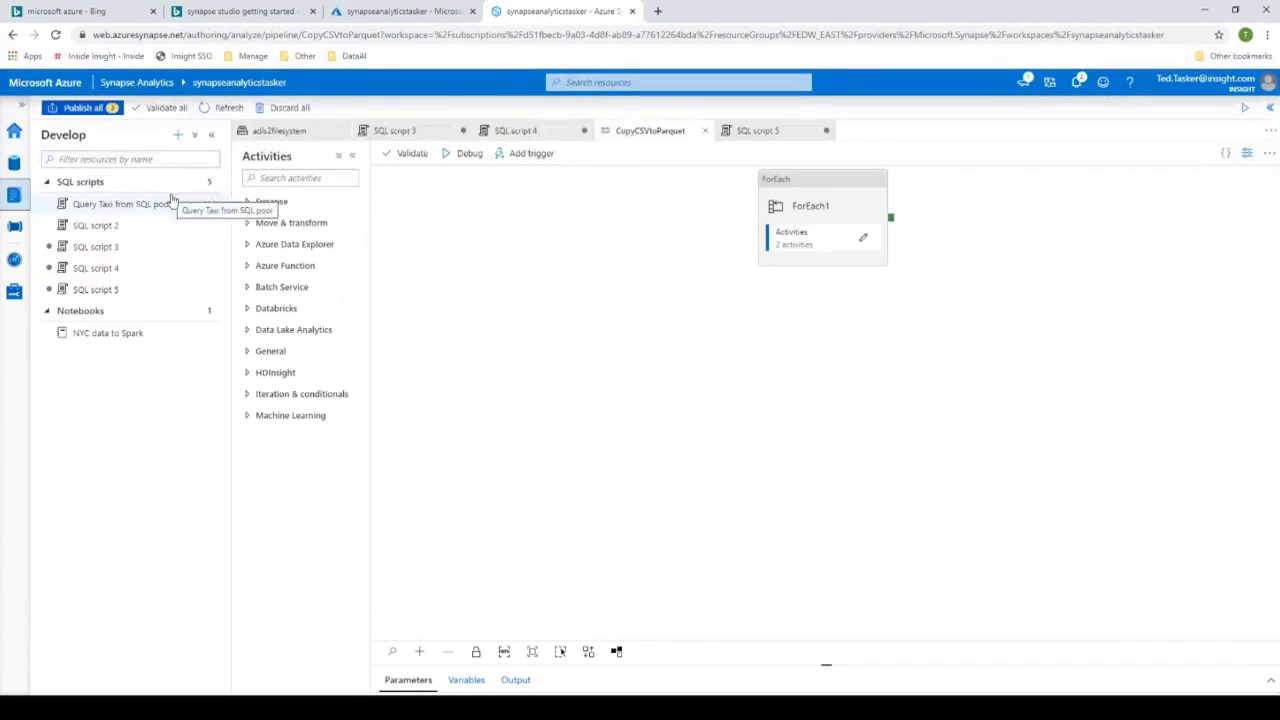
click(115, 205)
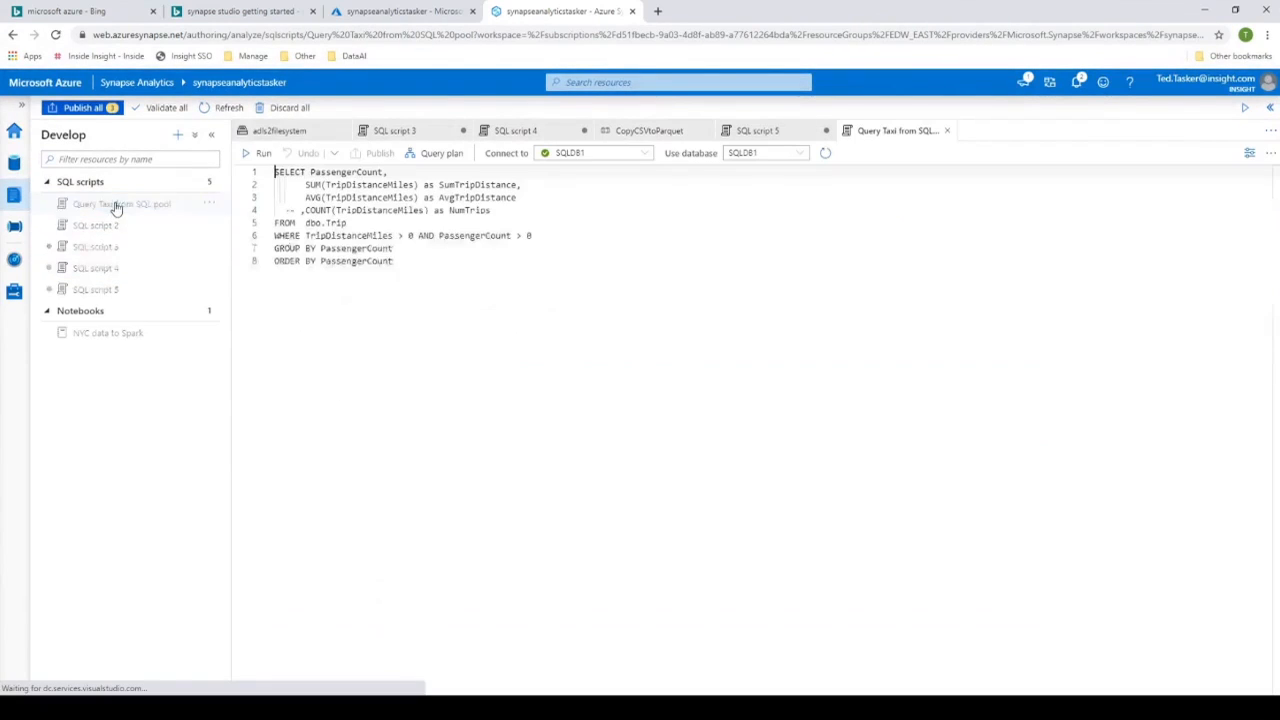
click(449, 287)
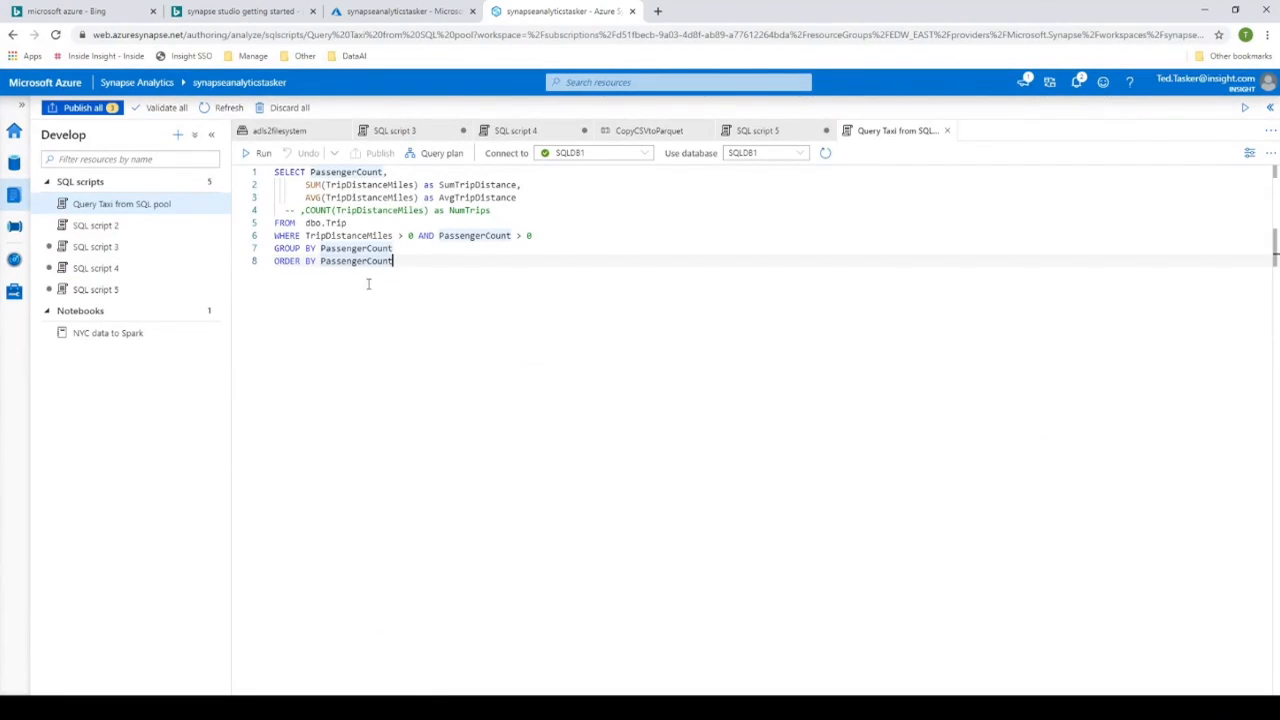
click(260, 152)
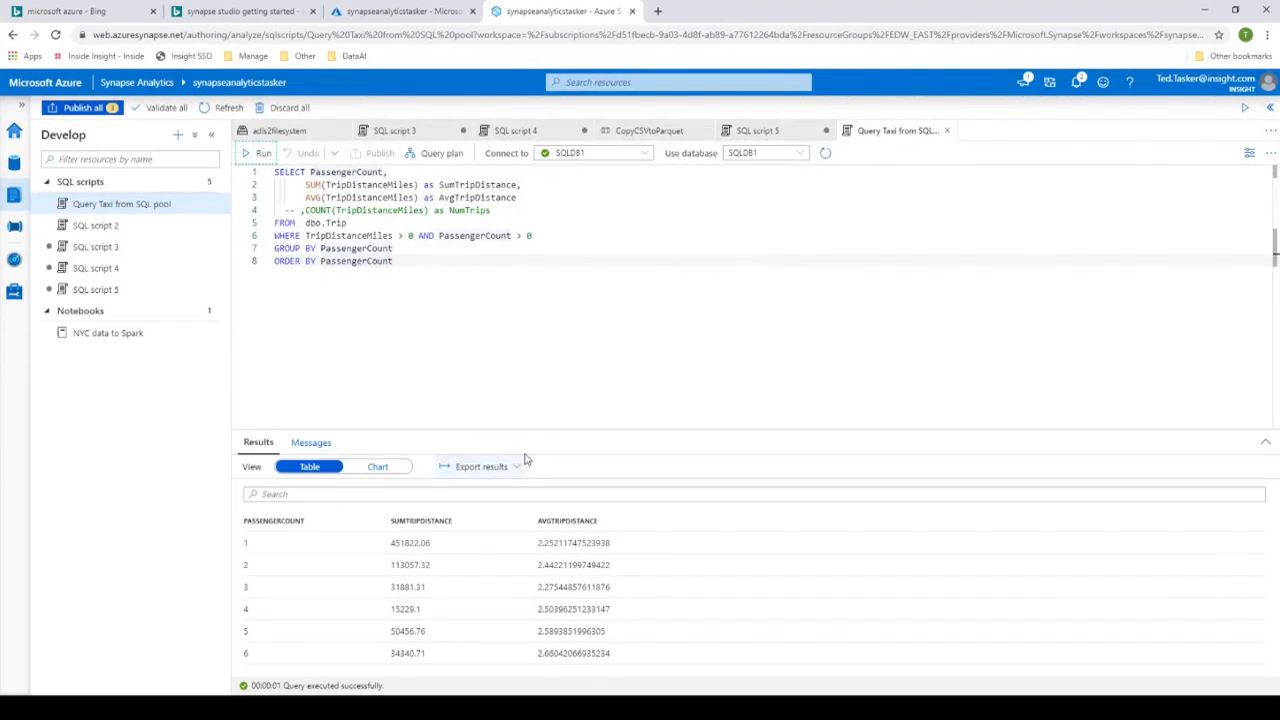
drag(538, 427, 544, 334)
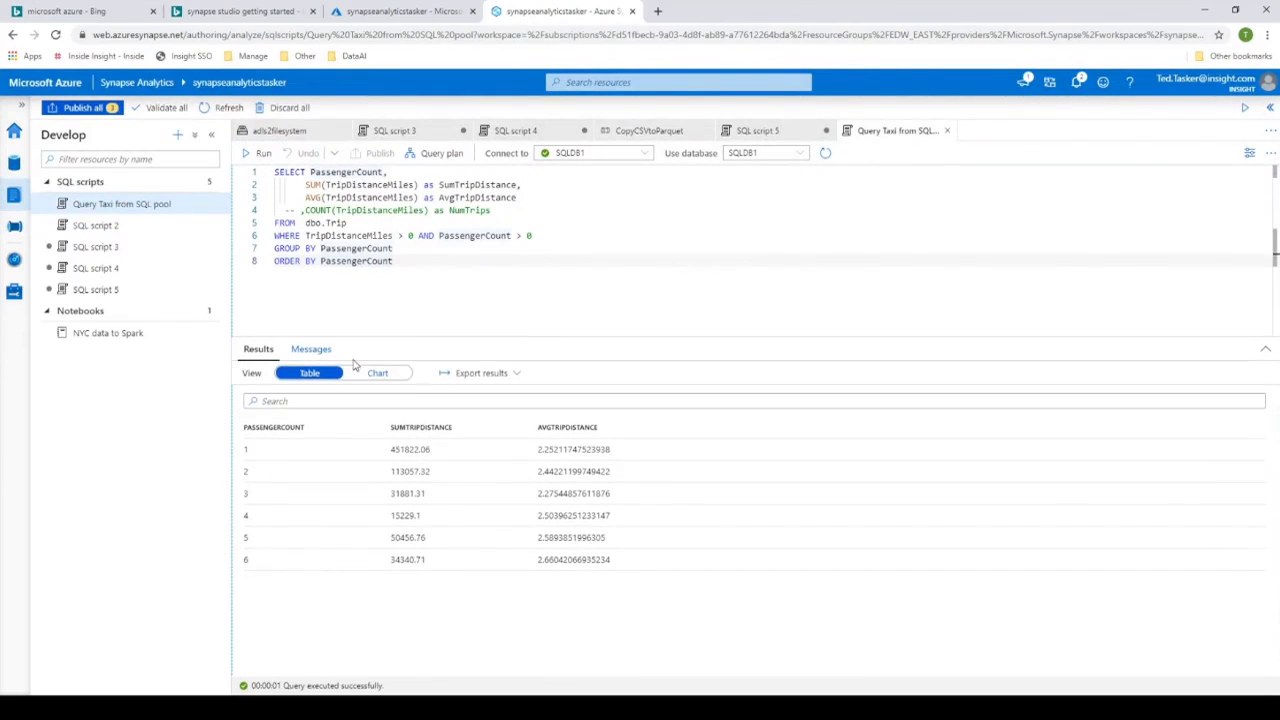
- Display the taxi query results as a chart with PassengerCount as the category column
click(379, 374)
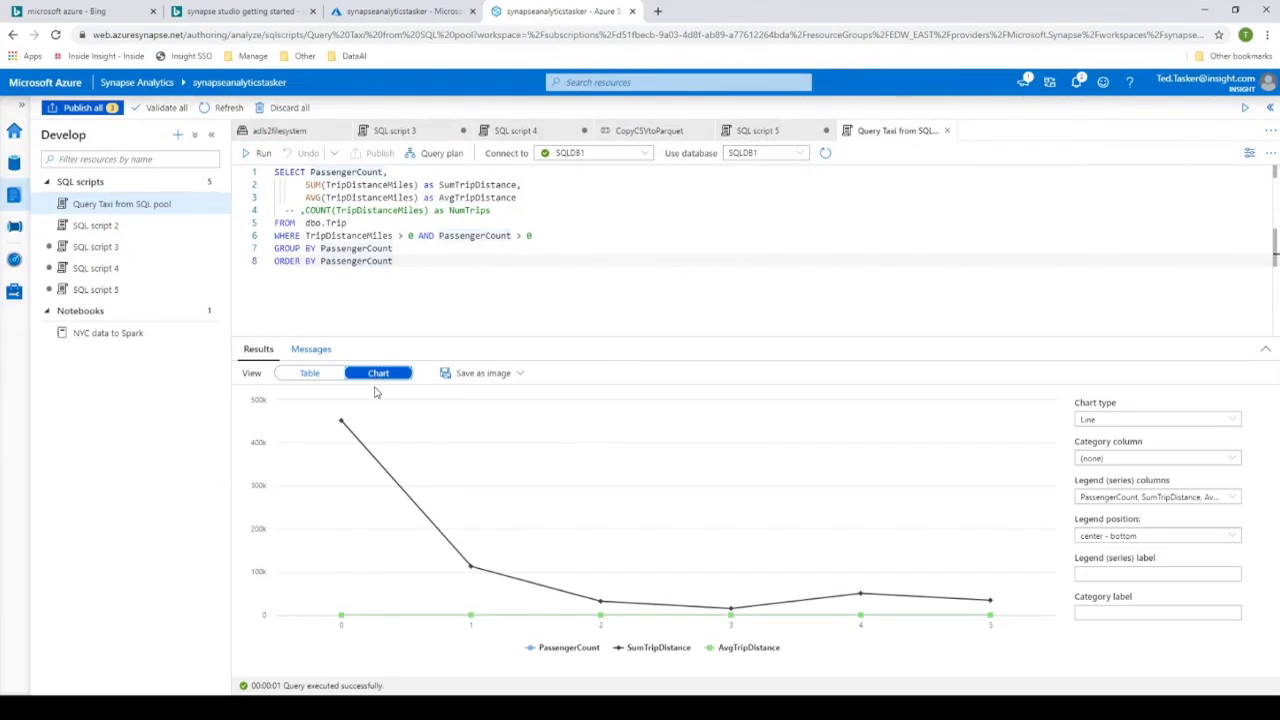
click(1234, 498)
click(1233, 459)
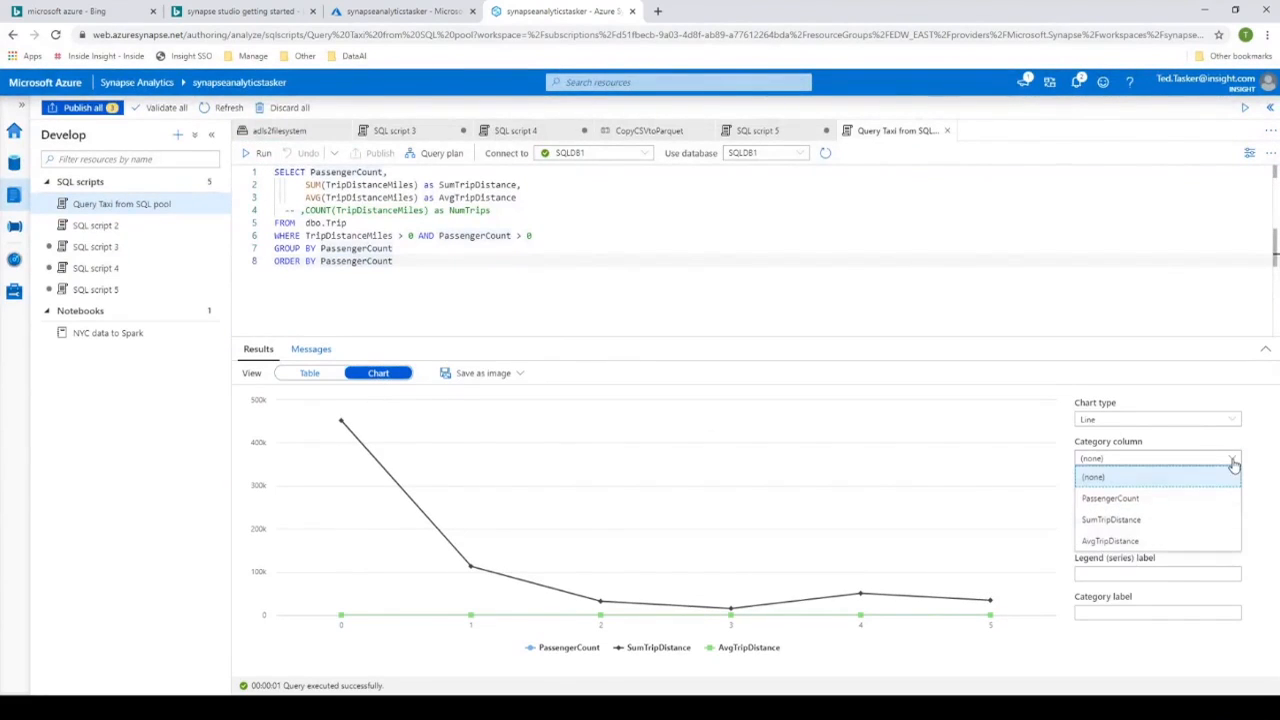
click(1135, 500)
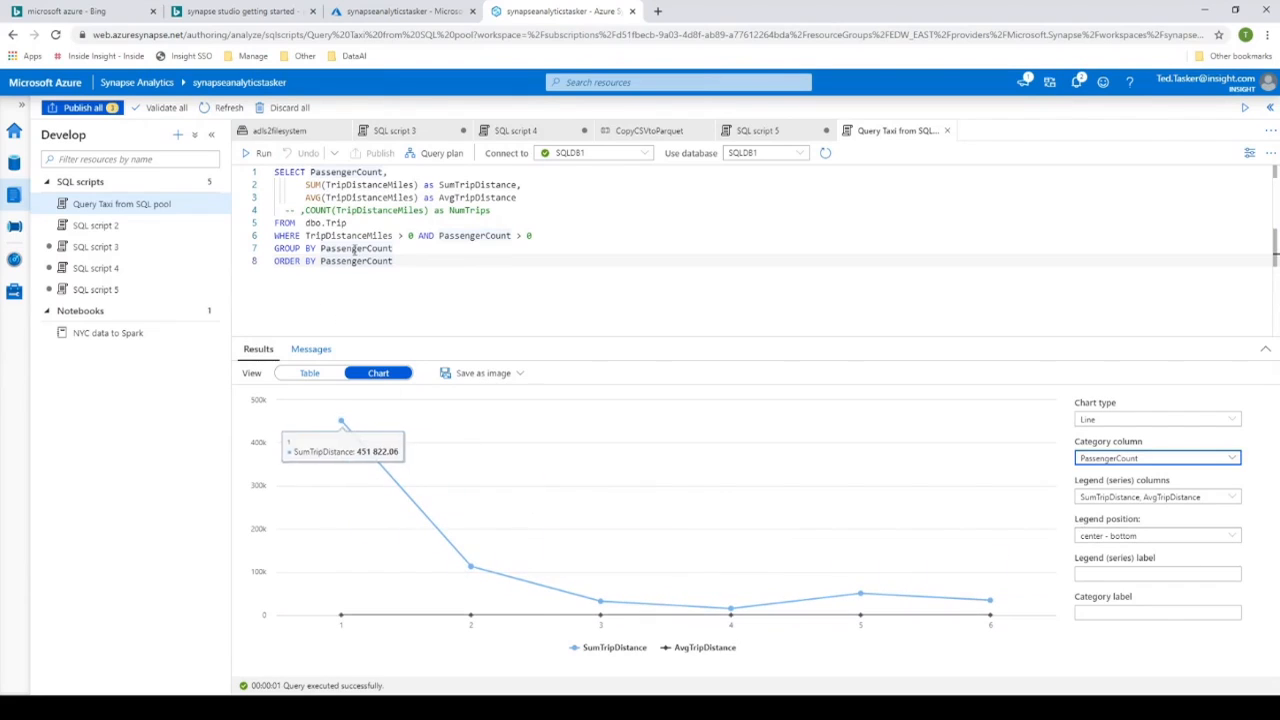
- Uncomment the COUNT(TripDistanceMiles) as NumTrips line in the taxi query and rerun the script
drag(297, 210, 279, 210)
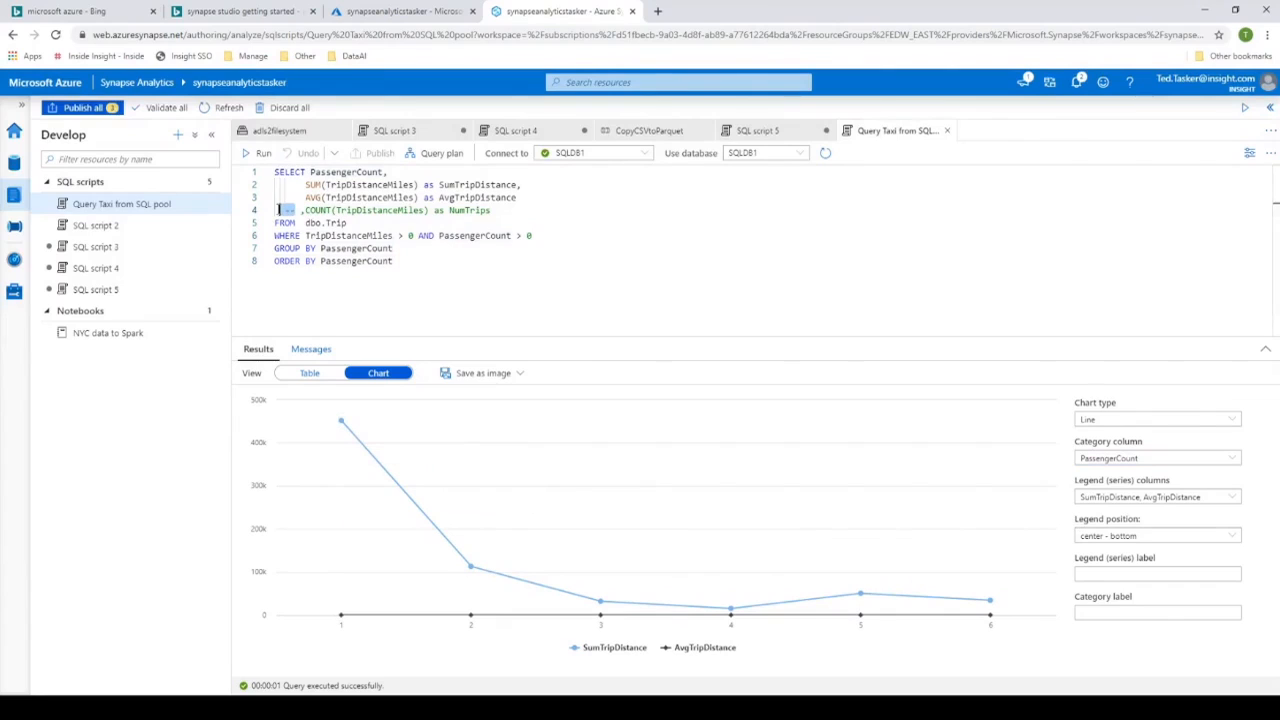
key(Delete)
click(608, 266)
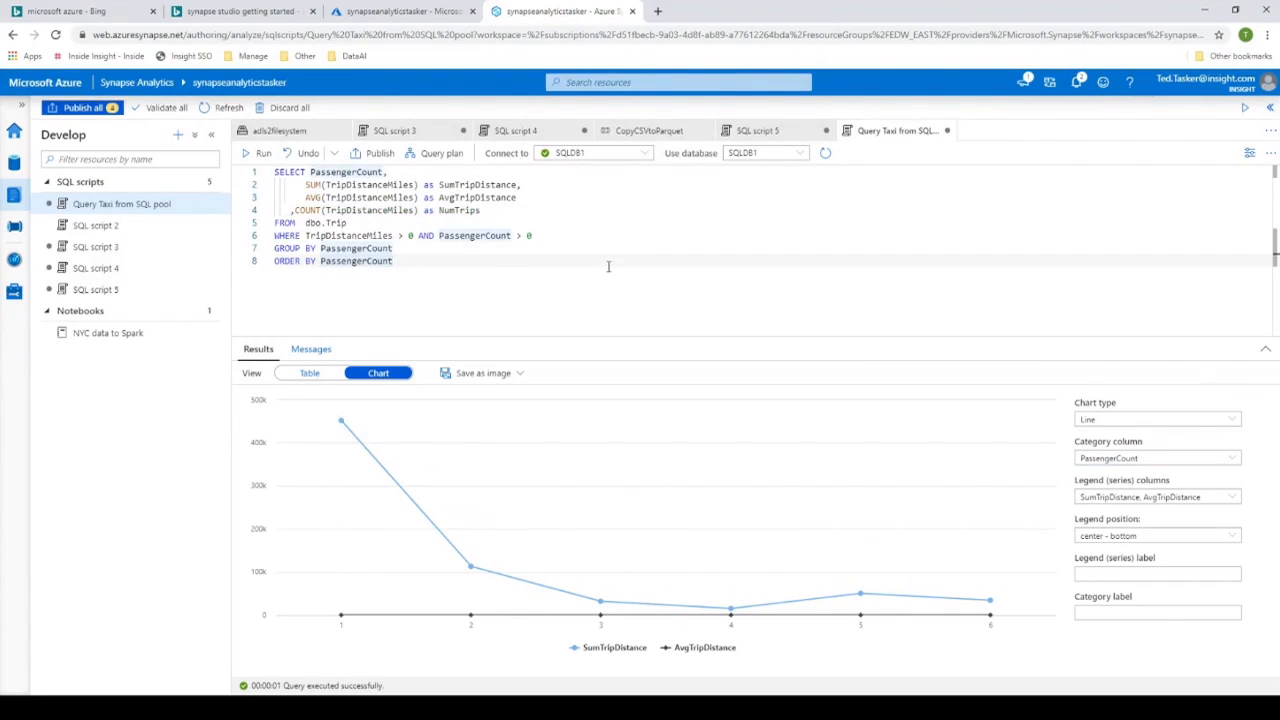
click(260, 153)
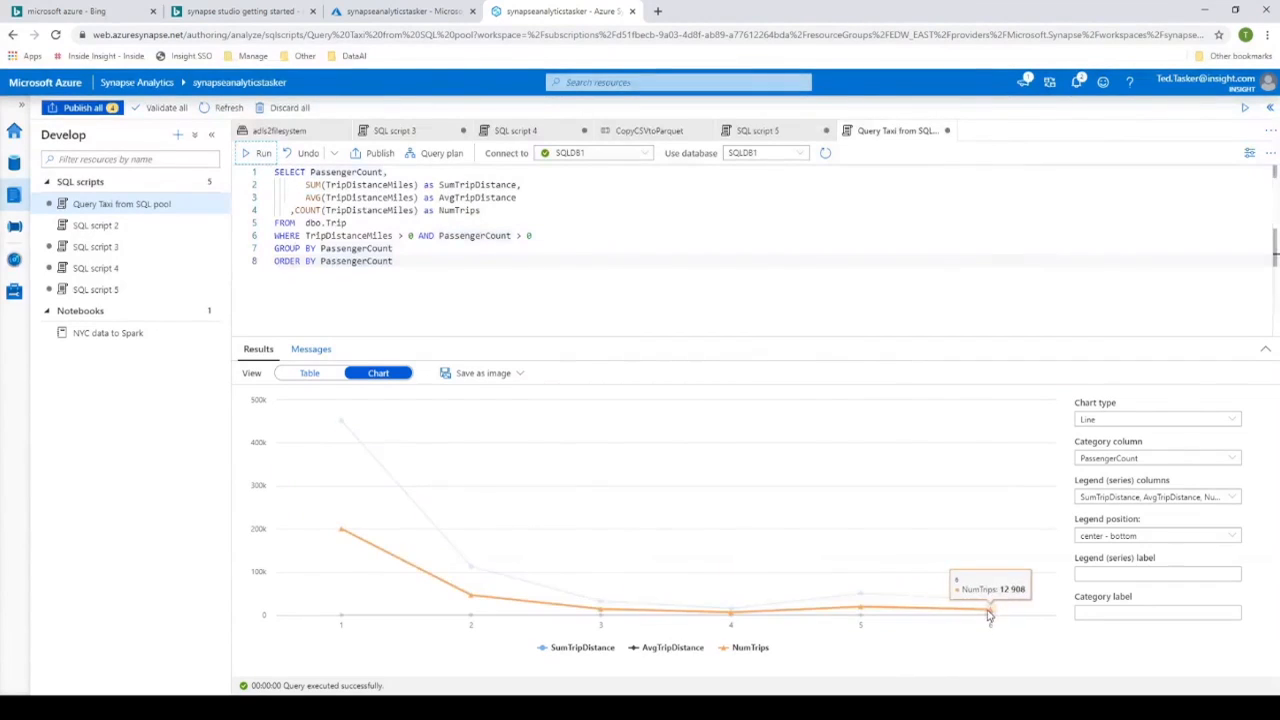
- Remove SumTripDistance and NumTrips from the chart series, keeping only AvgTripDistance, and inspect the values of its data points
click(1234, 500)
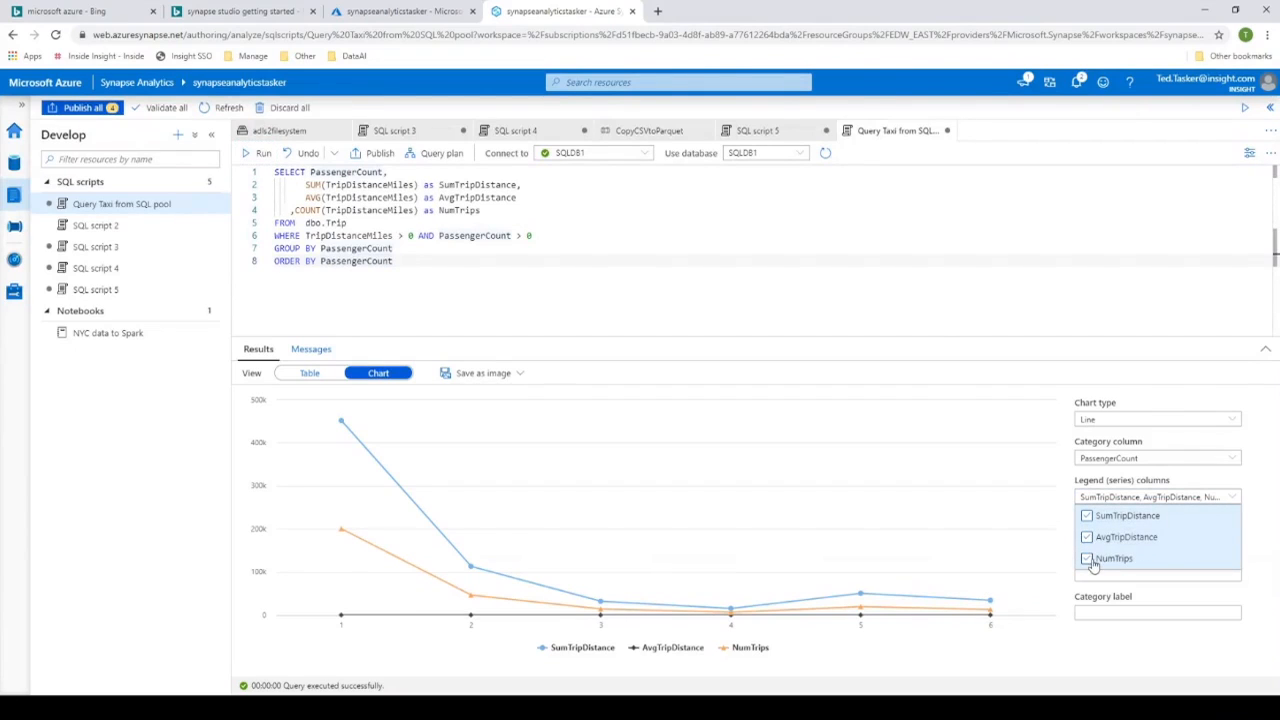
click(1086, 515)
click(1086, 558)
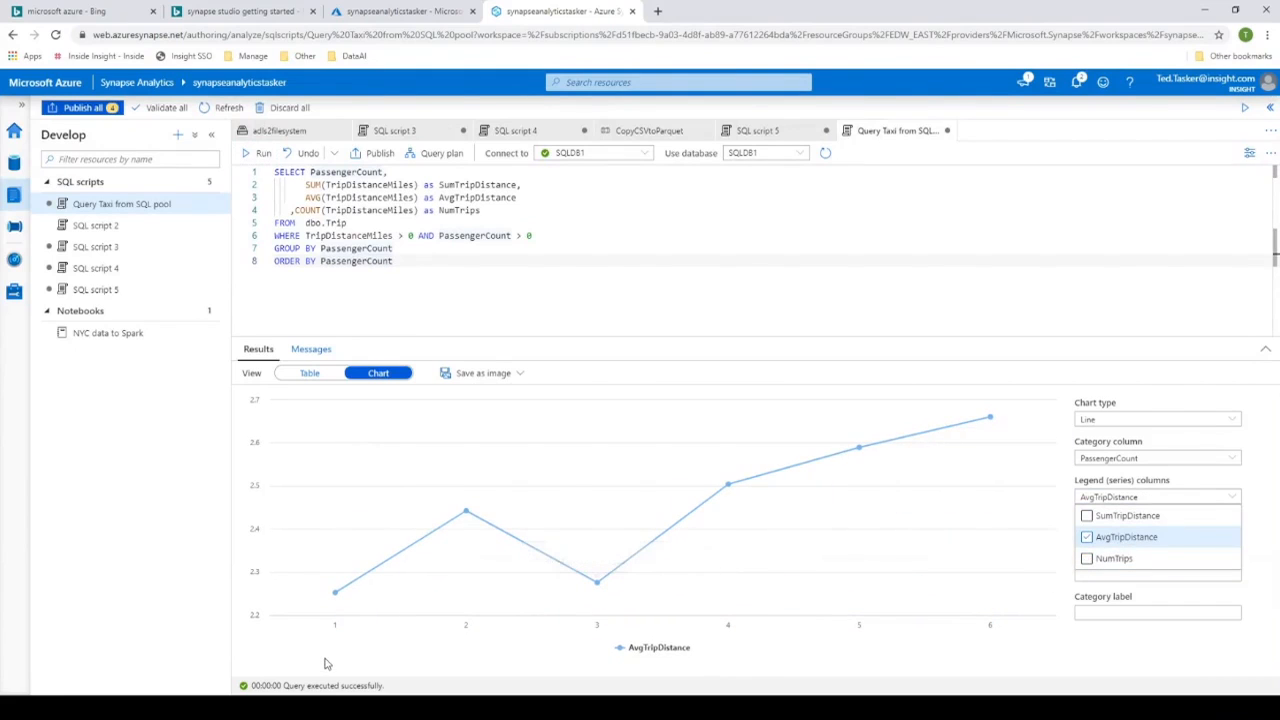
mouse_move(347, 621)
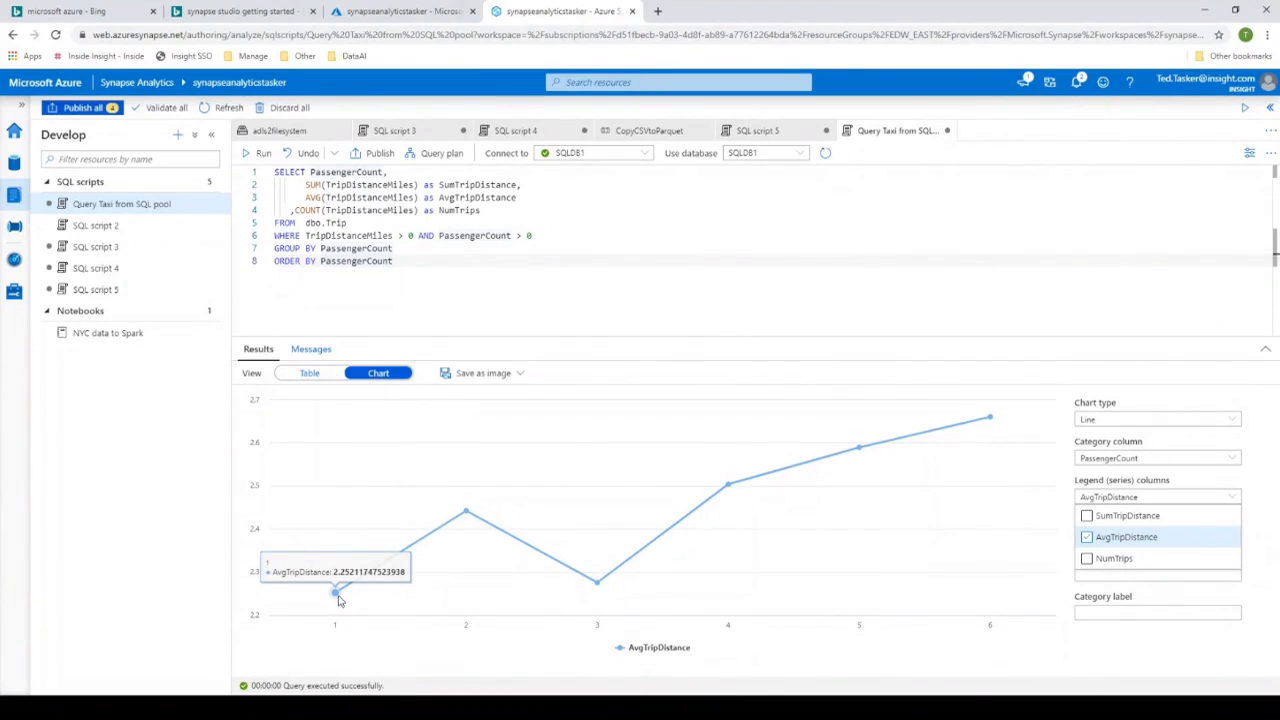
mouse_move(968, 488)
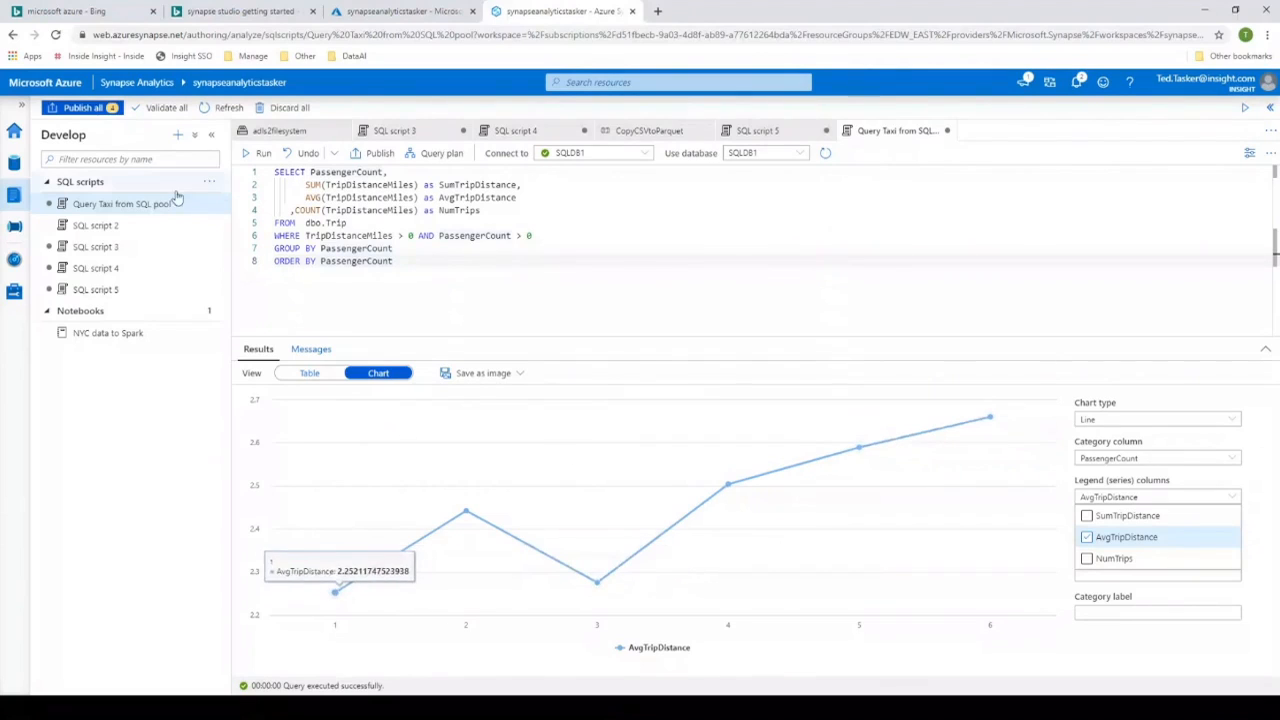
- Open the NYC data to Spark notebook and check which Spark pools it can attach to
click(94, 334)
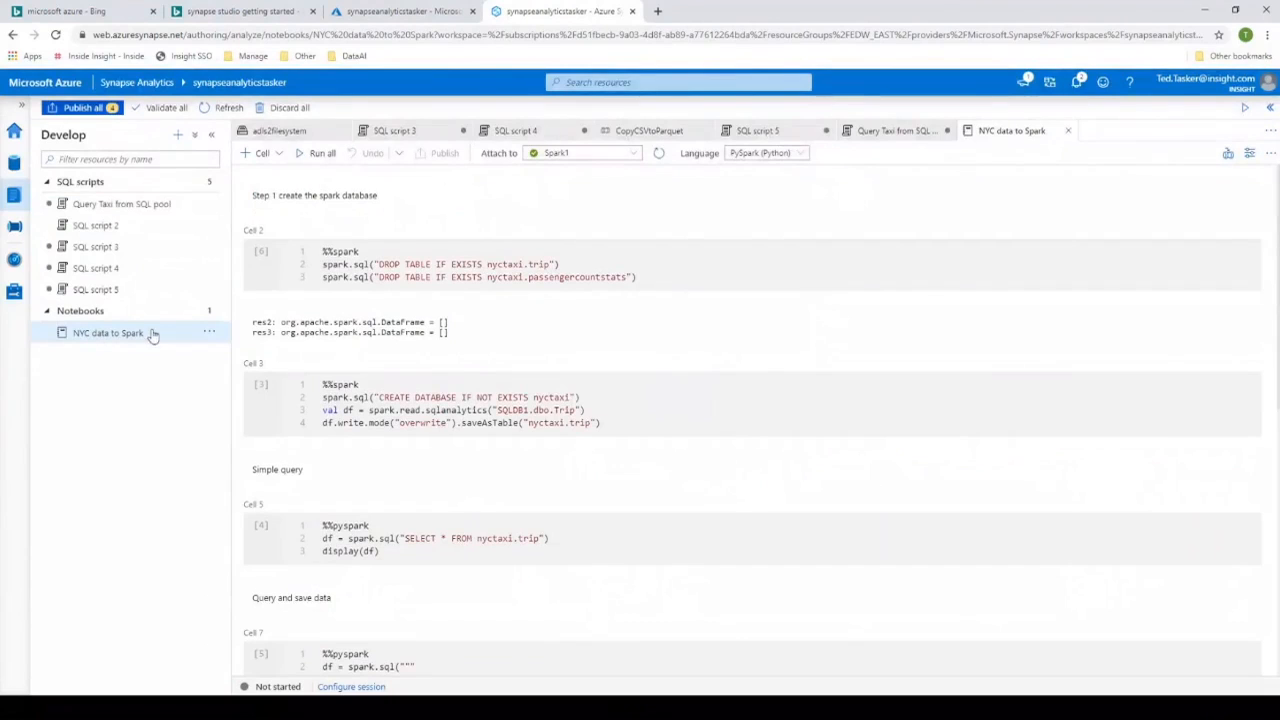
click(492, 330)
click(633, 157)
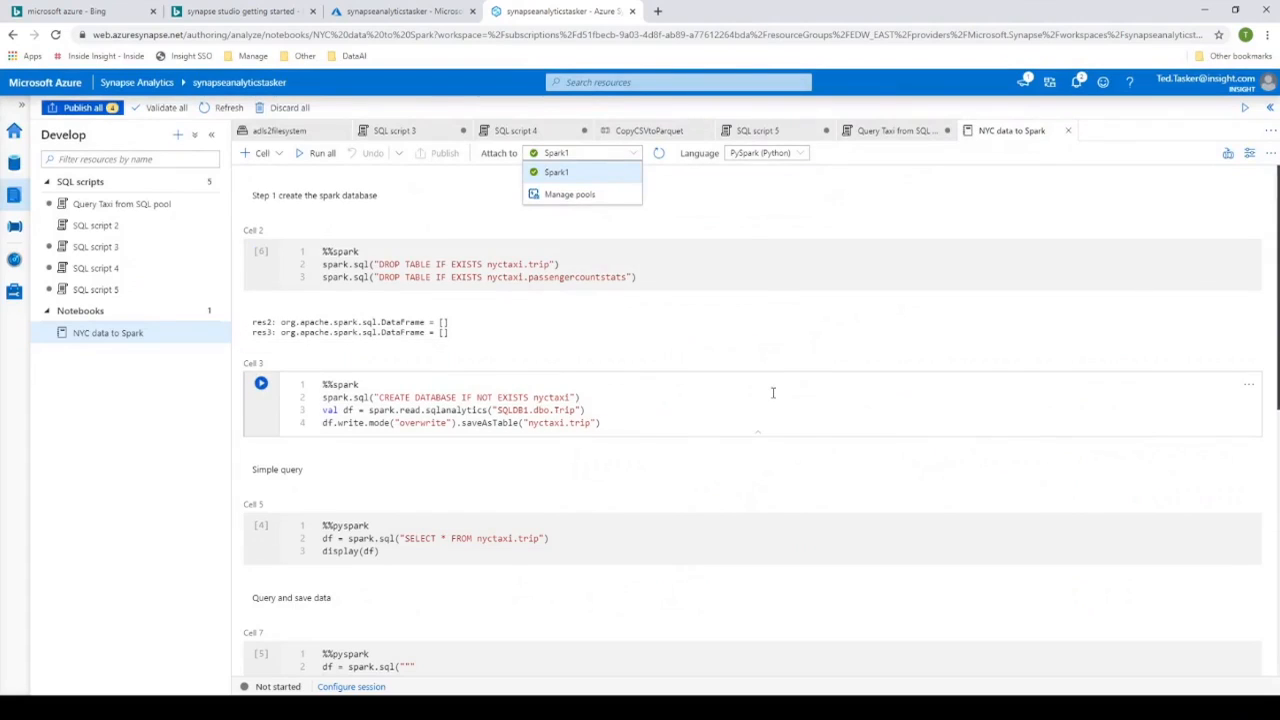
click(617, 416)
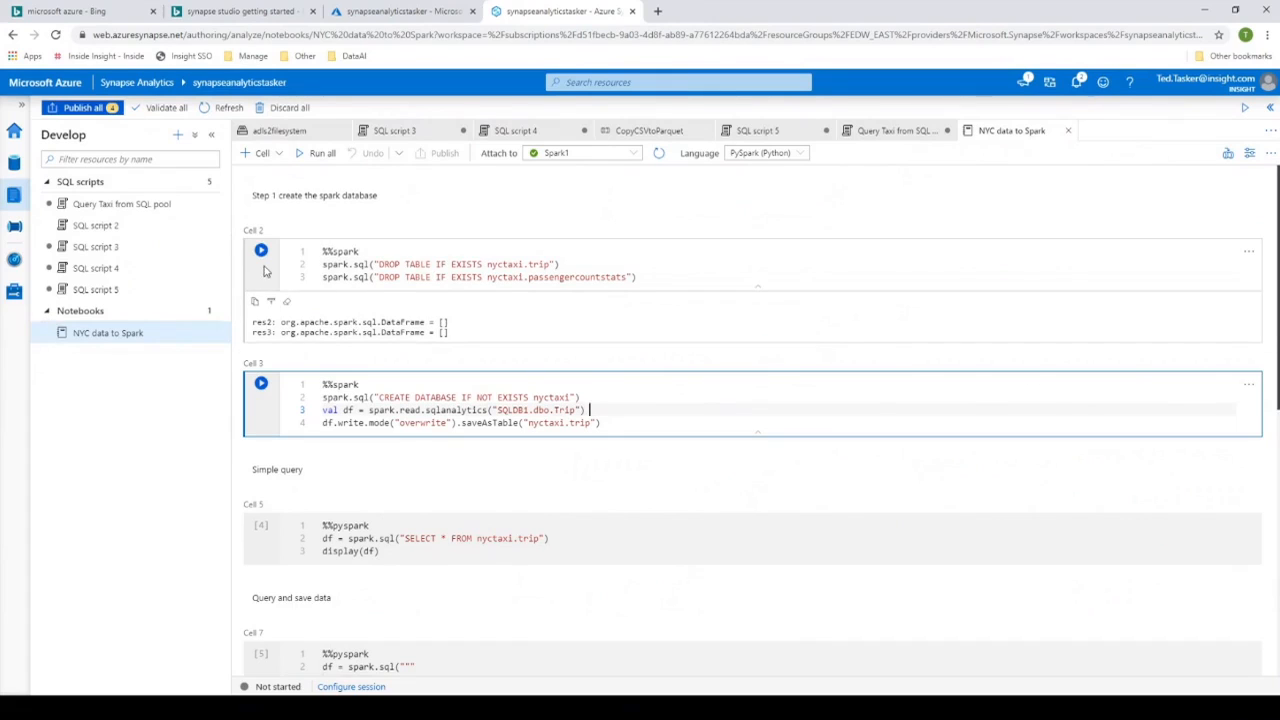
- Run the notebook cell that drops the nyctaxi tables, and open the workspace's list of Apache Spark pools
click(261, 252)
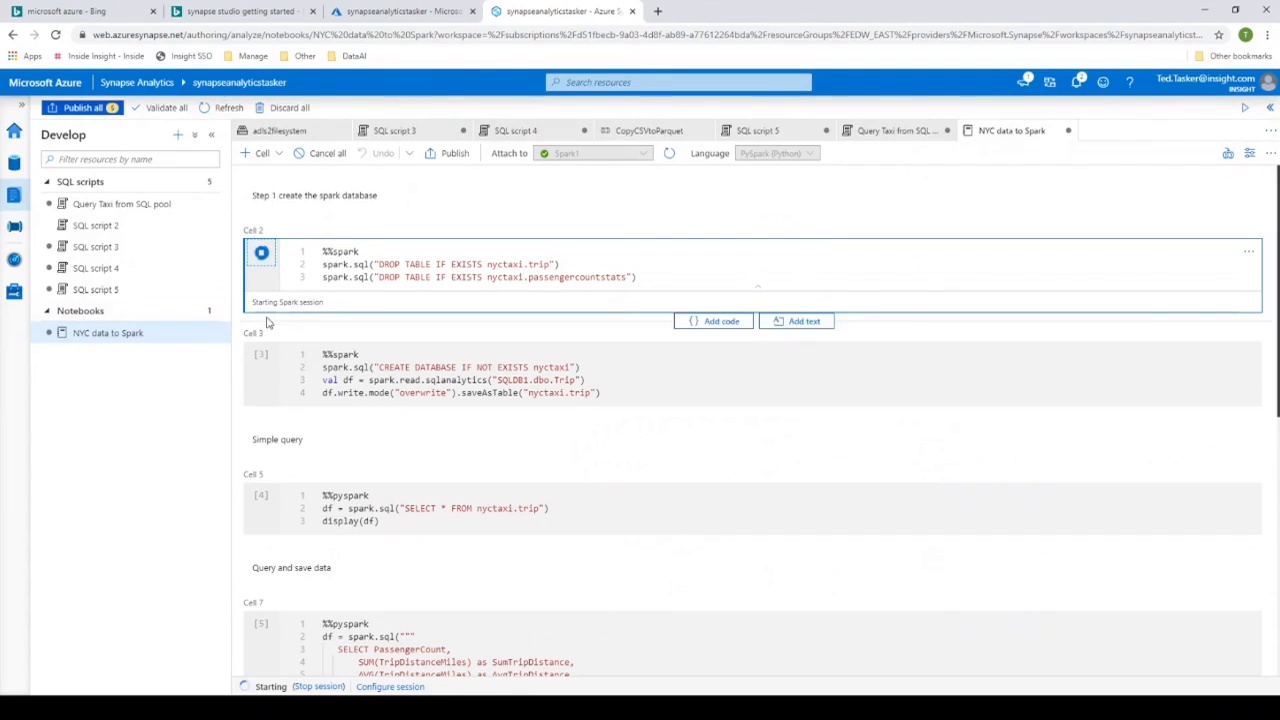
click(13, 293)
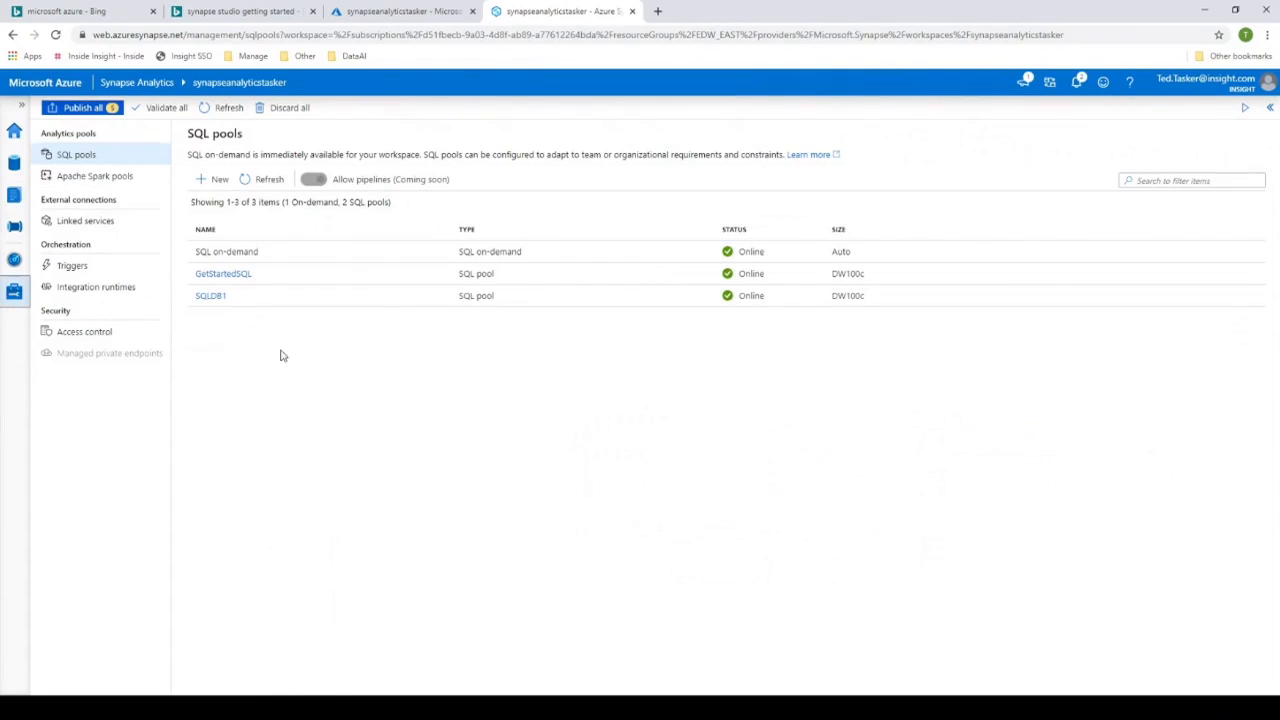
click(79, 185)
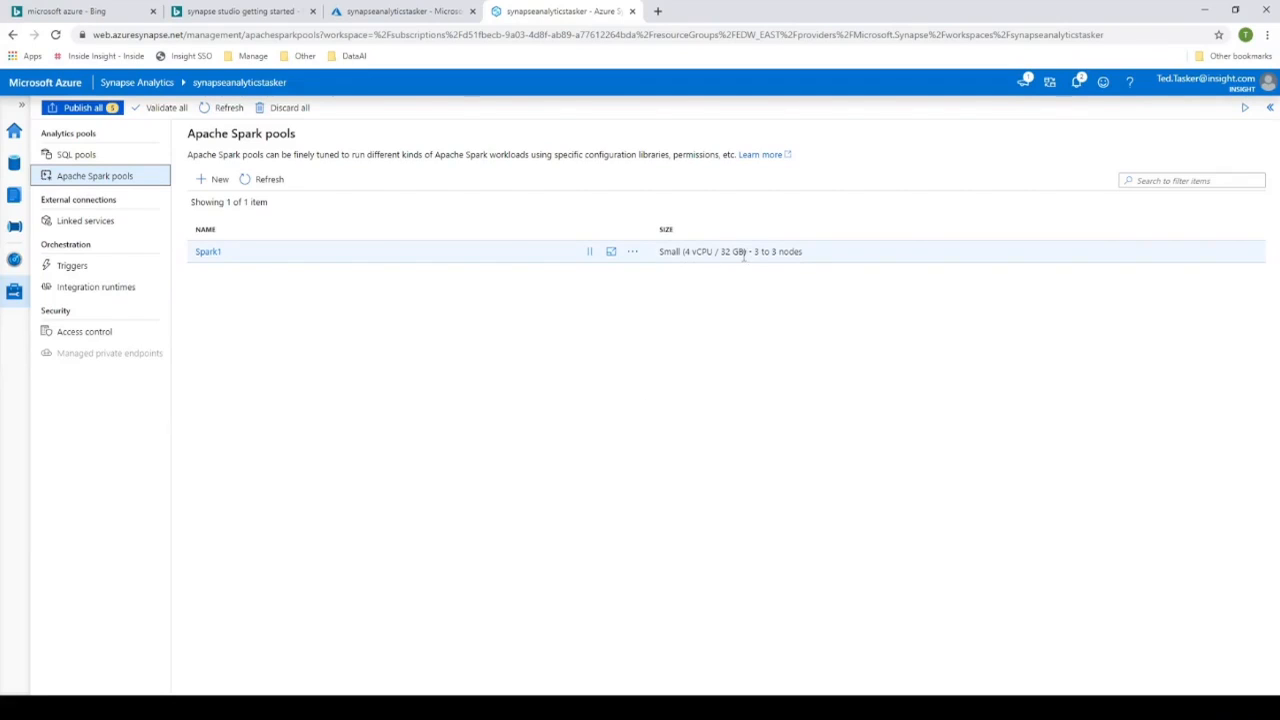
- Draft a new Spark pool named newpool with Large (16 vCPU / 128 GB) nodes and a maximum of 200 nodes, and cancel its creation
click(221, 184)
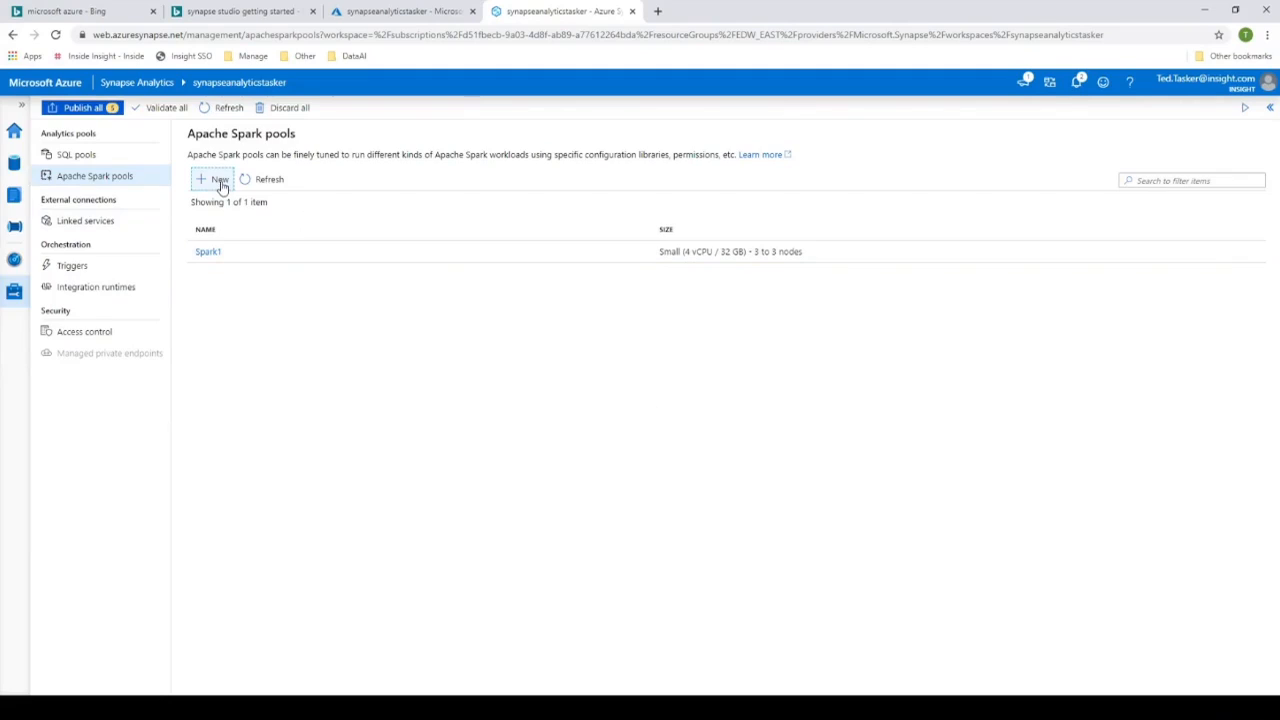
click(957, 259)
text(newpool)
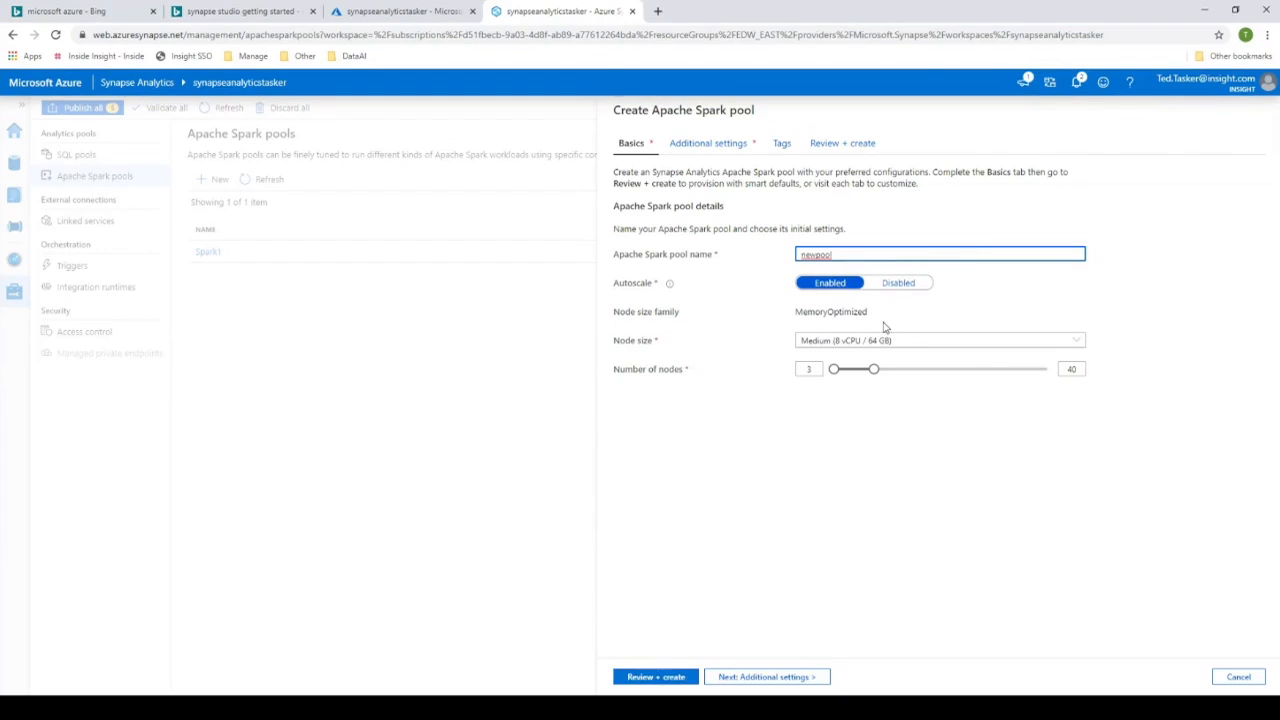
click(1041, 344)
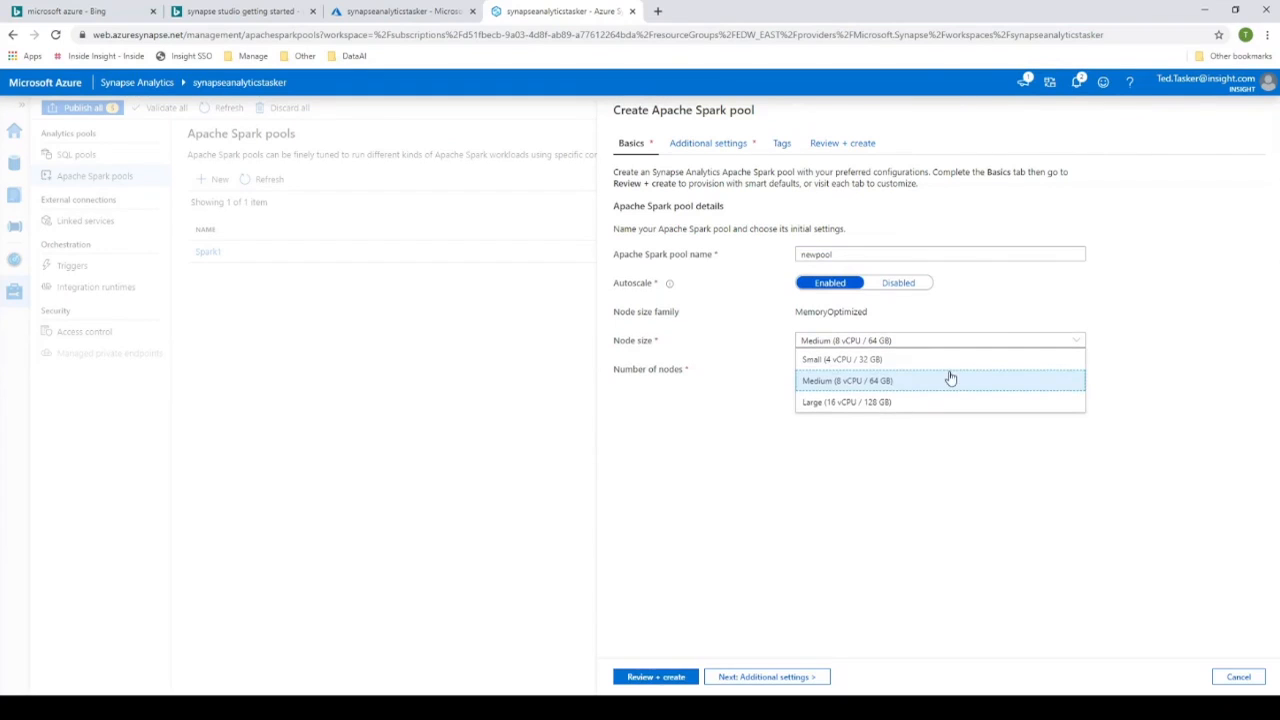
click(848, 403)
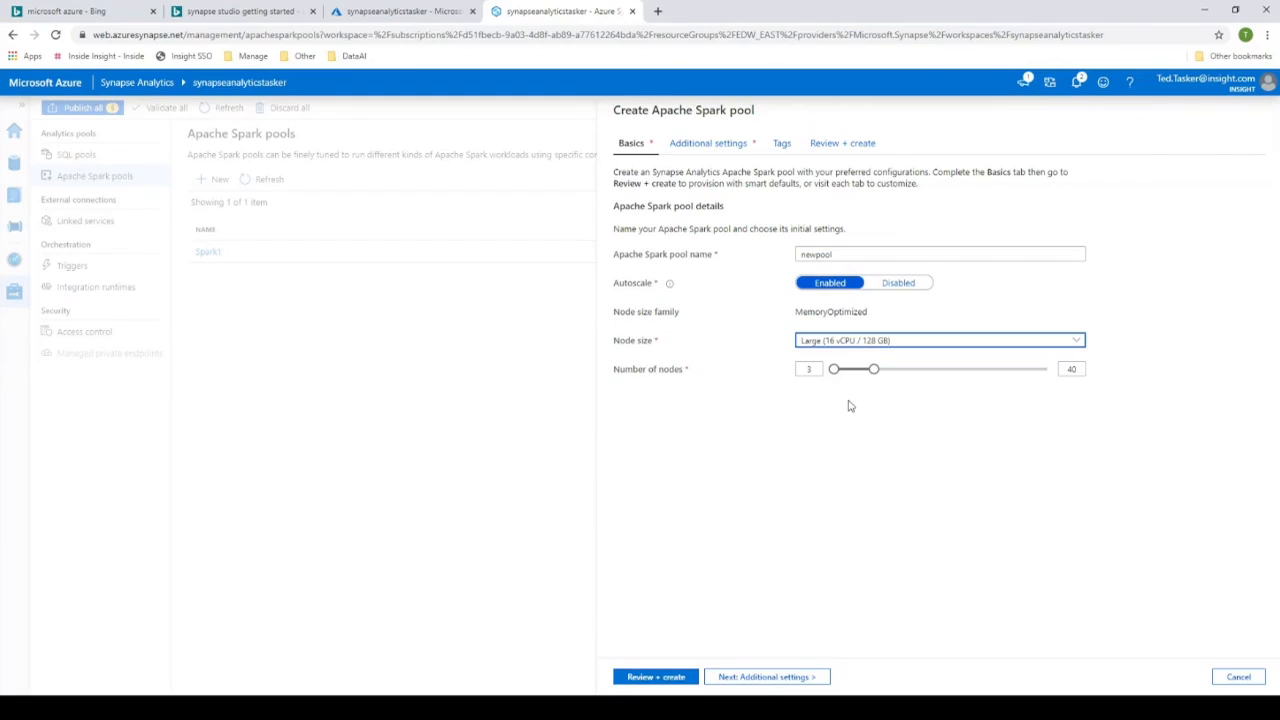
drag(874, 369, 1049, 429)
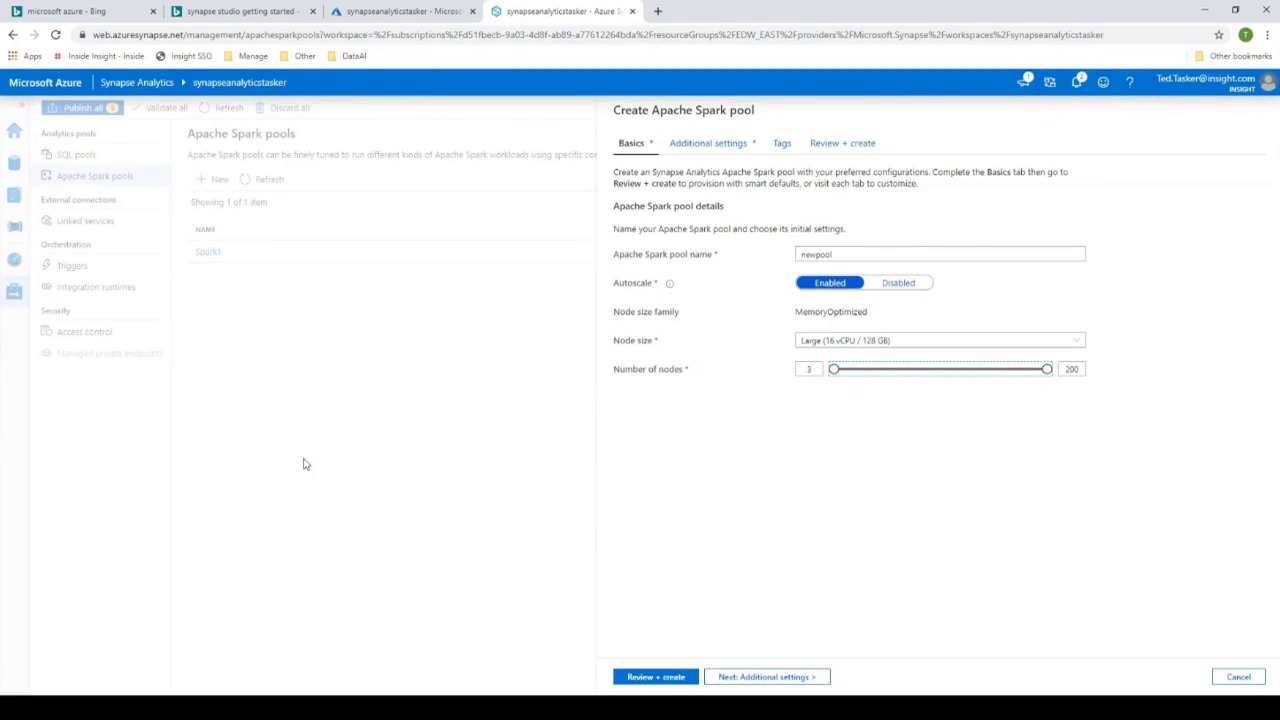
click(1256, 677)
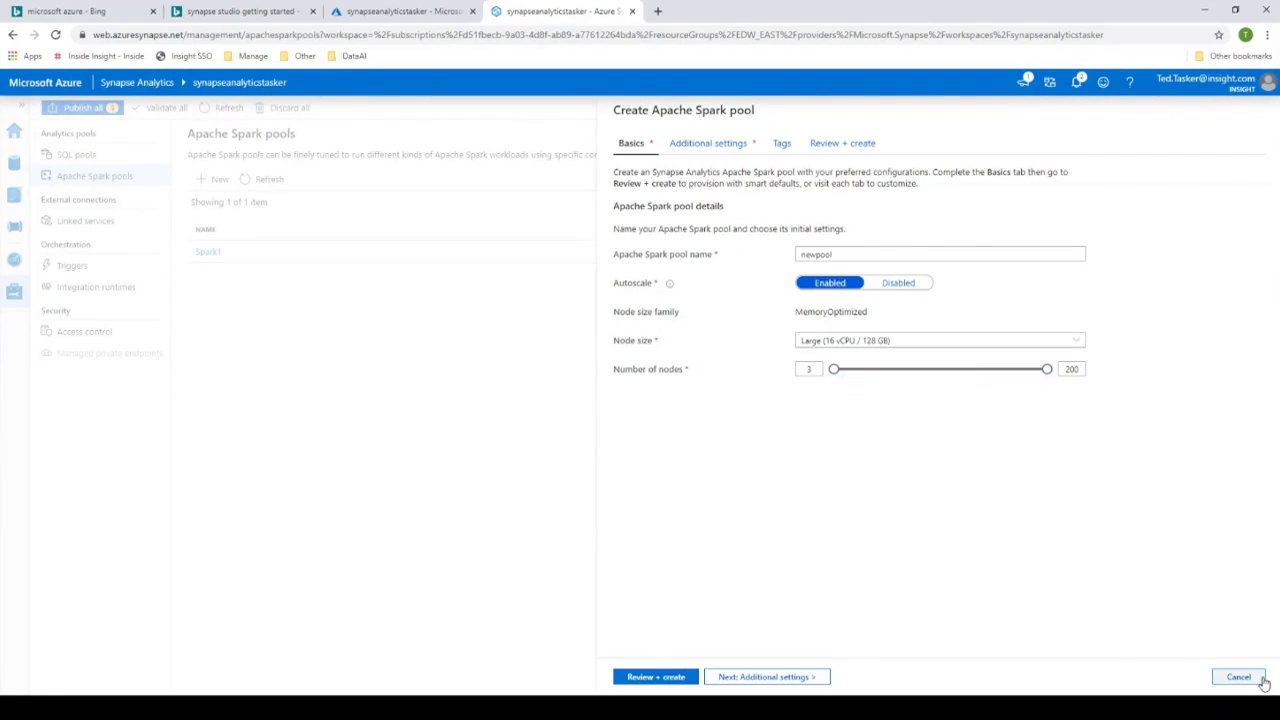
click(643, 424)
click(1239, 679)
click(585, 340)
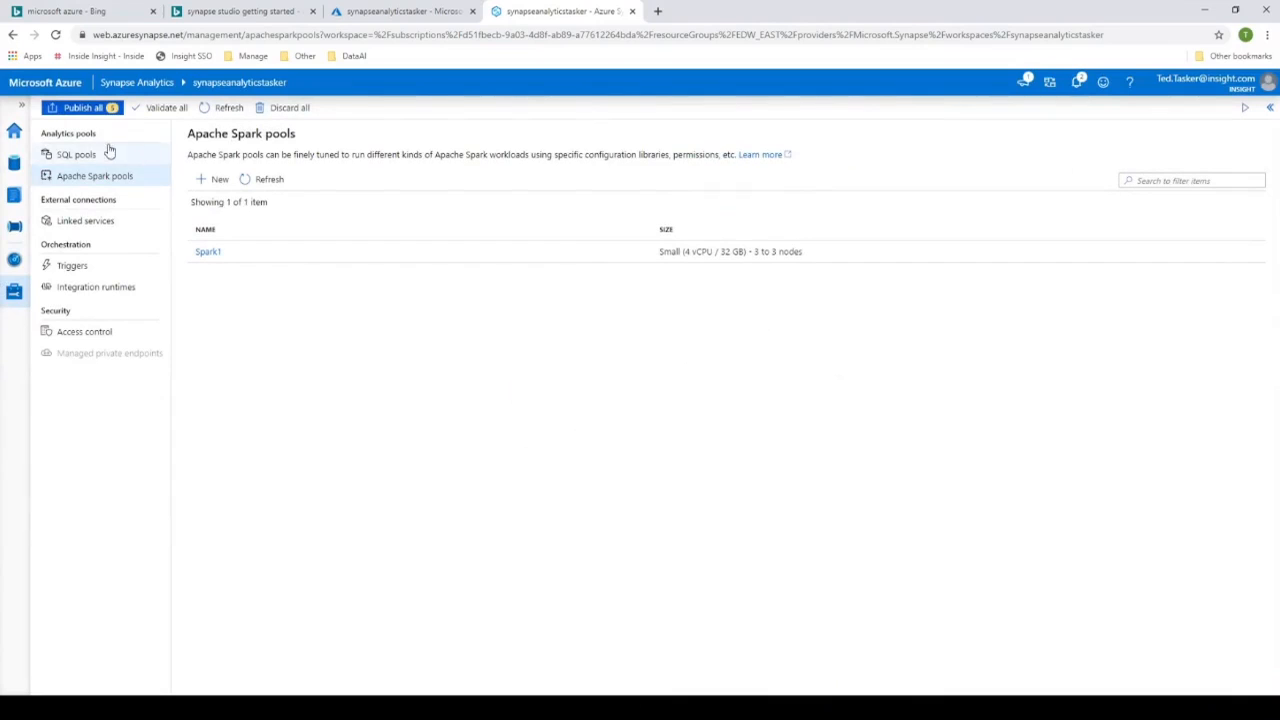
- Review the SELECT statement on nyctaxi.trip in the notebook's Simple query cell, and switch to the slide presentation
click(15, 193)
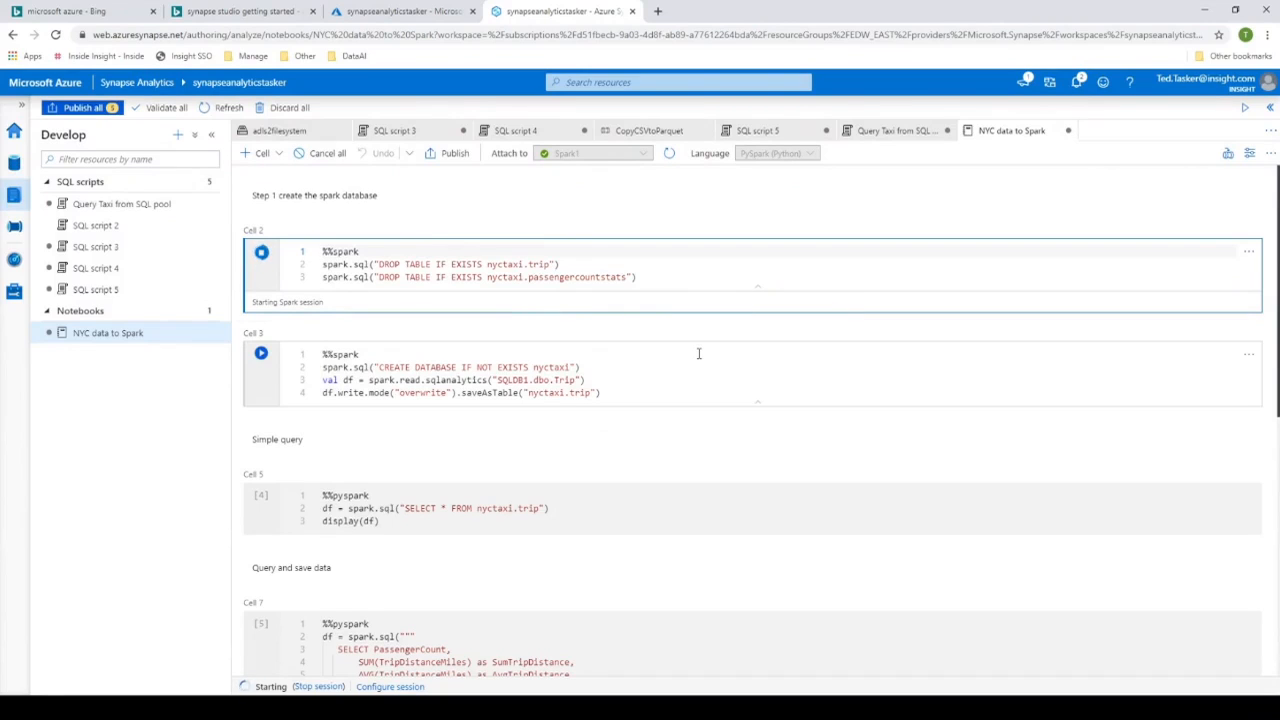
scroll(699, 353, down, 1)
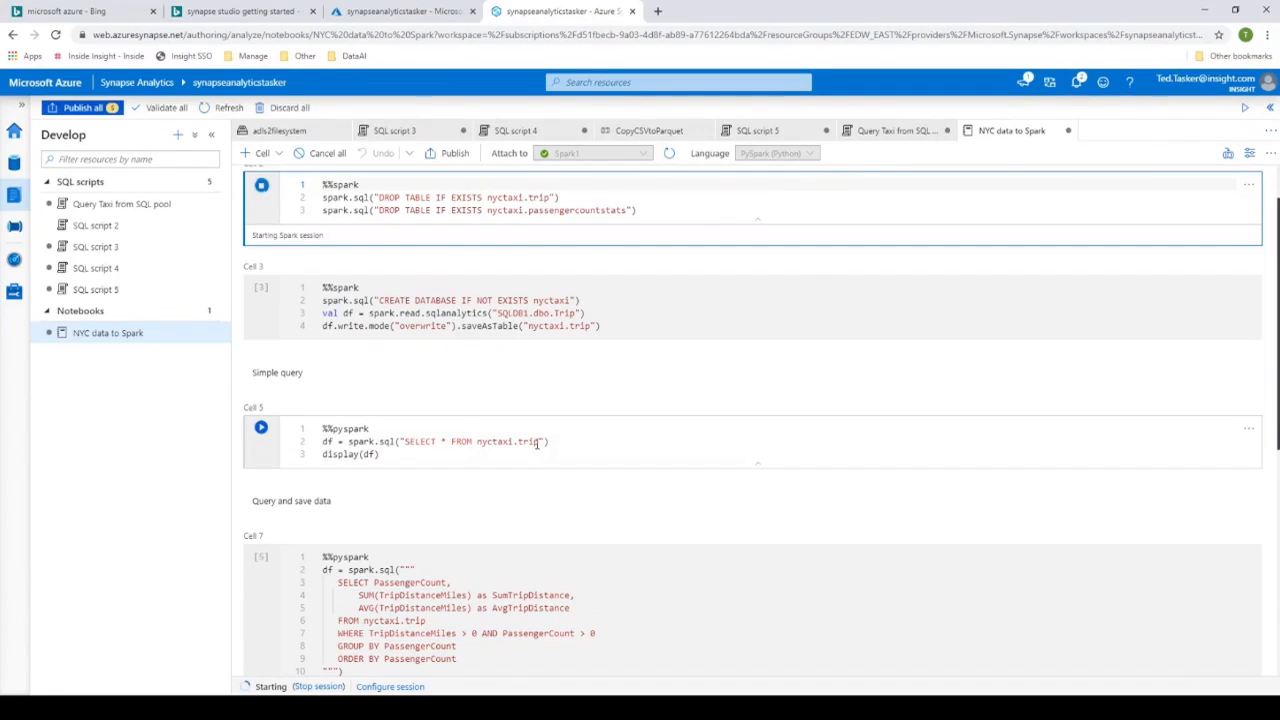
drag(539, 441, 405, 441)
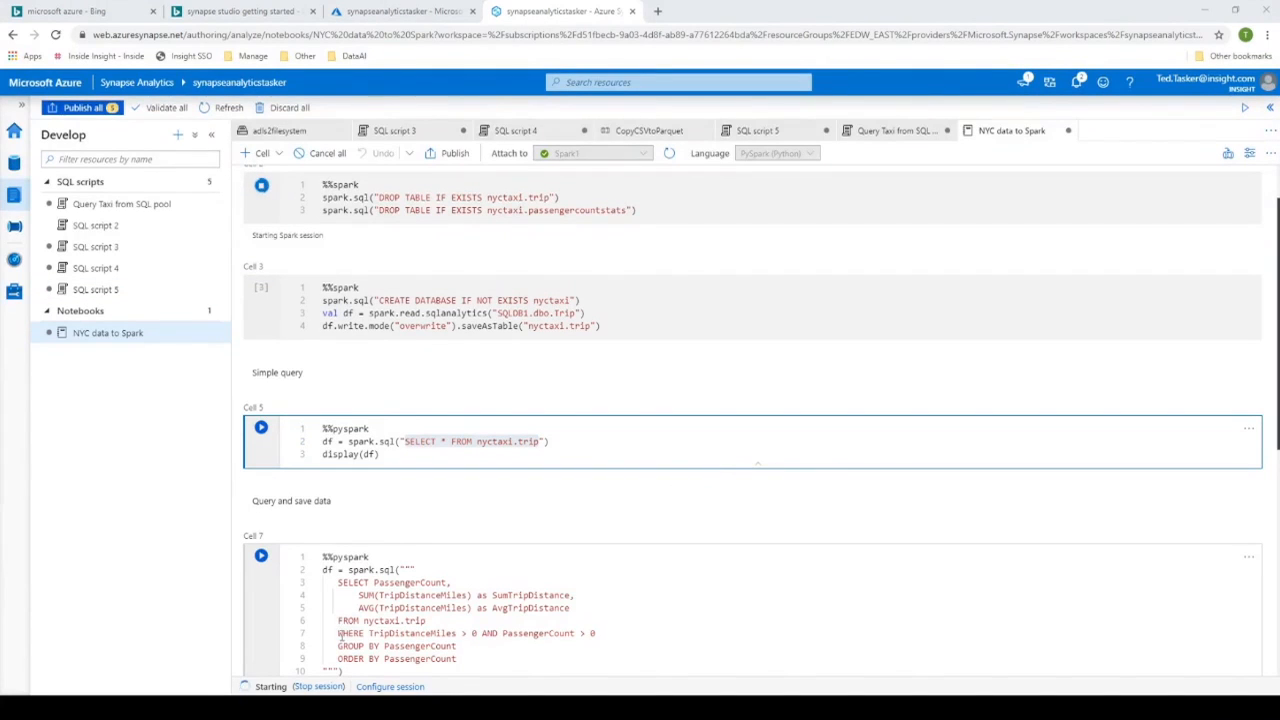
key(alt+Tab)
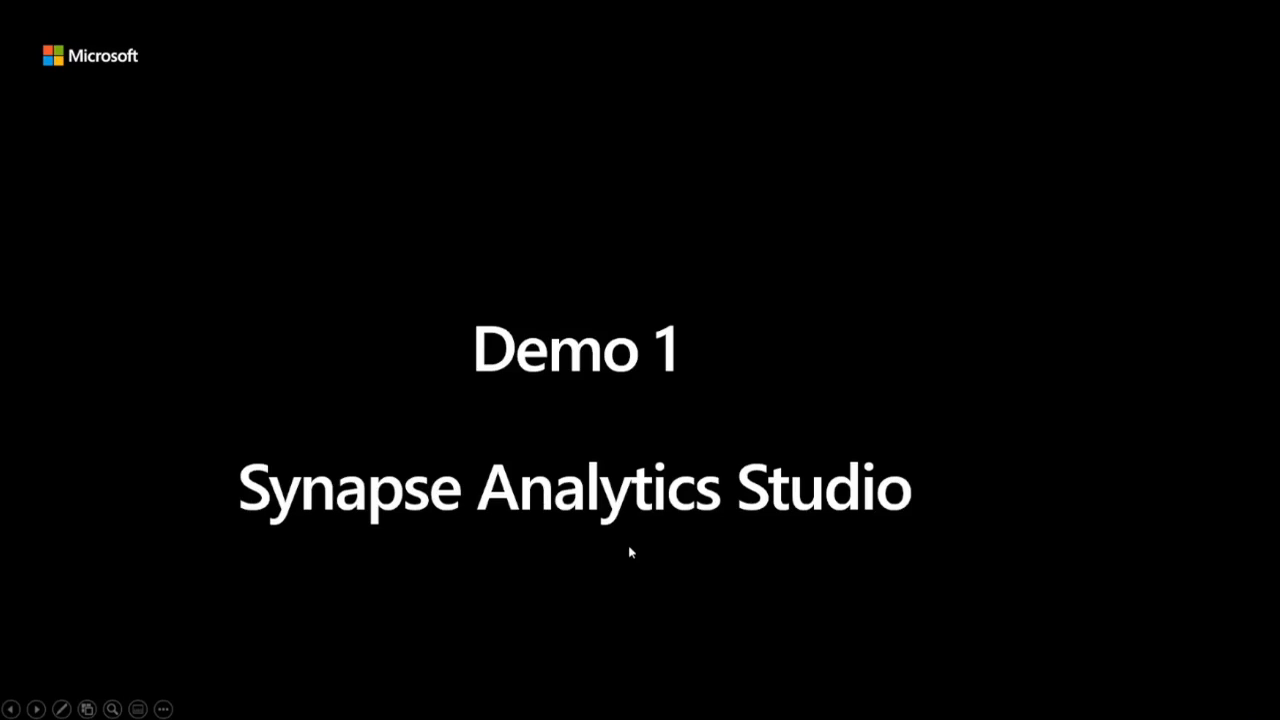